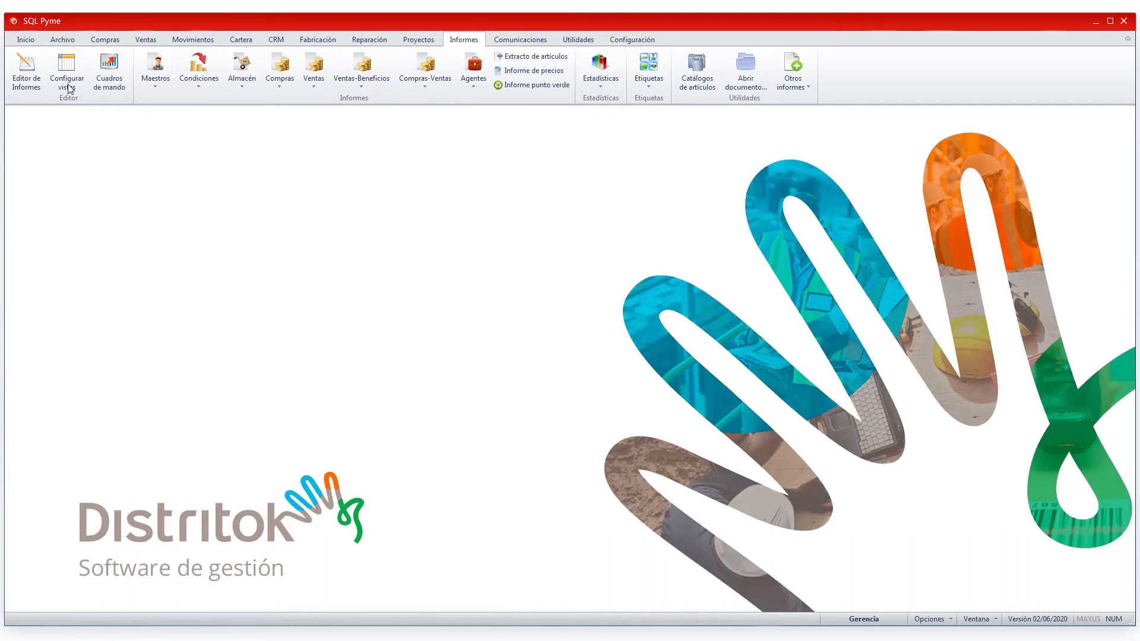
# - Open the Cuadros de mando dashboard window from the Informes tab
pyautogui.click(113, 64)
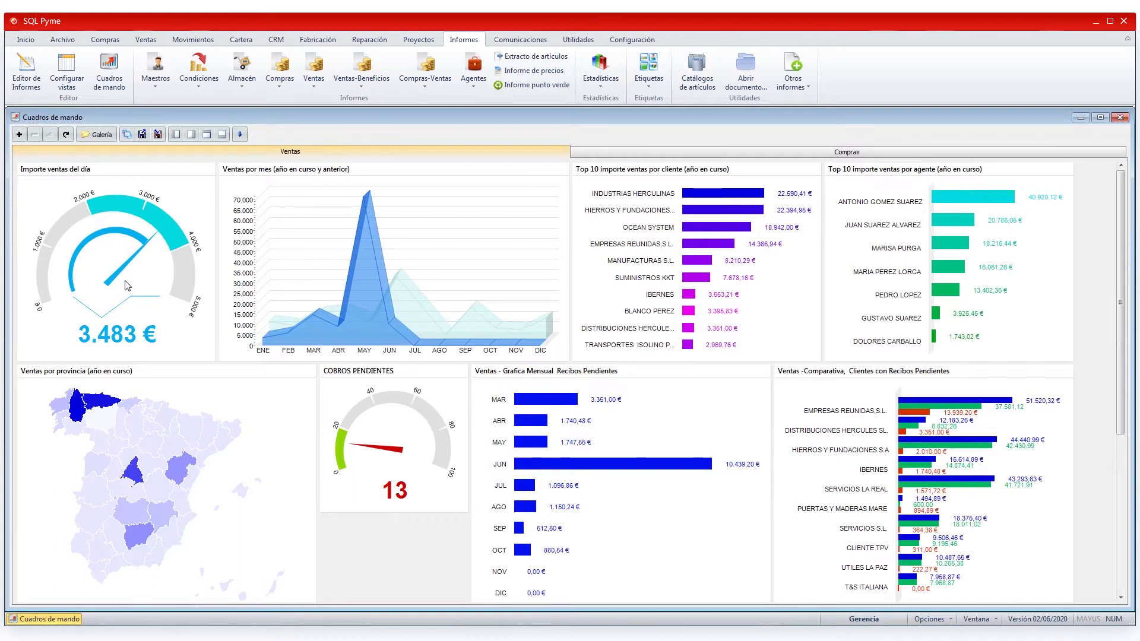
# - Log back into the company via Cambiar usuario o empresa and close the reloaded dashboard window
pyautogui.moveTo(408, 300)
pyautogui.click(634, 40)
pyautogui.click(652, 68)
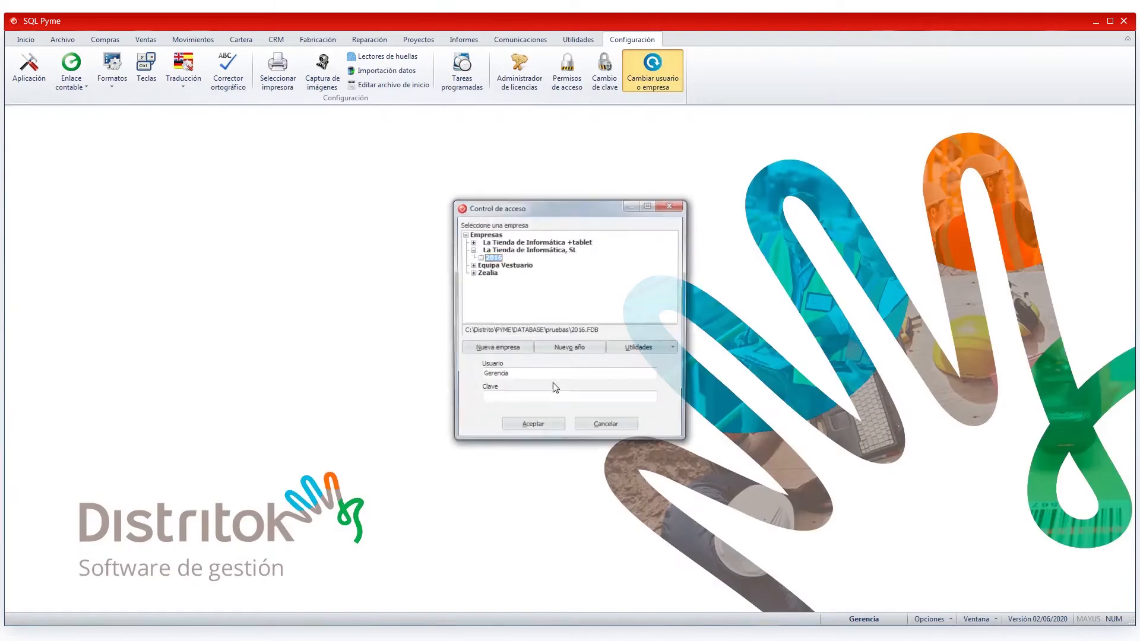
pyautogui.click(507, 428)
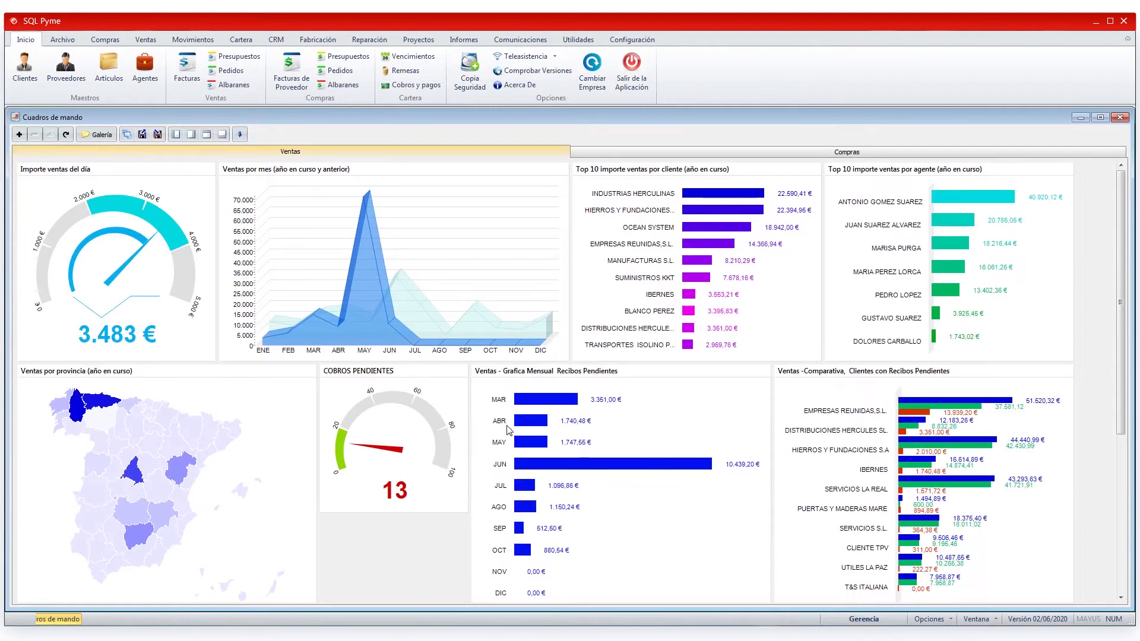
pyautogui.click(1120, 117)
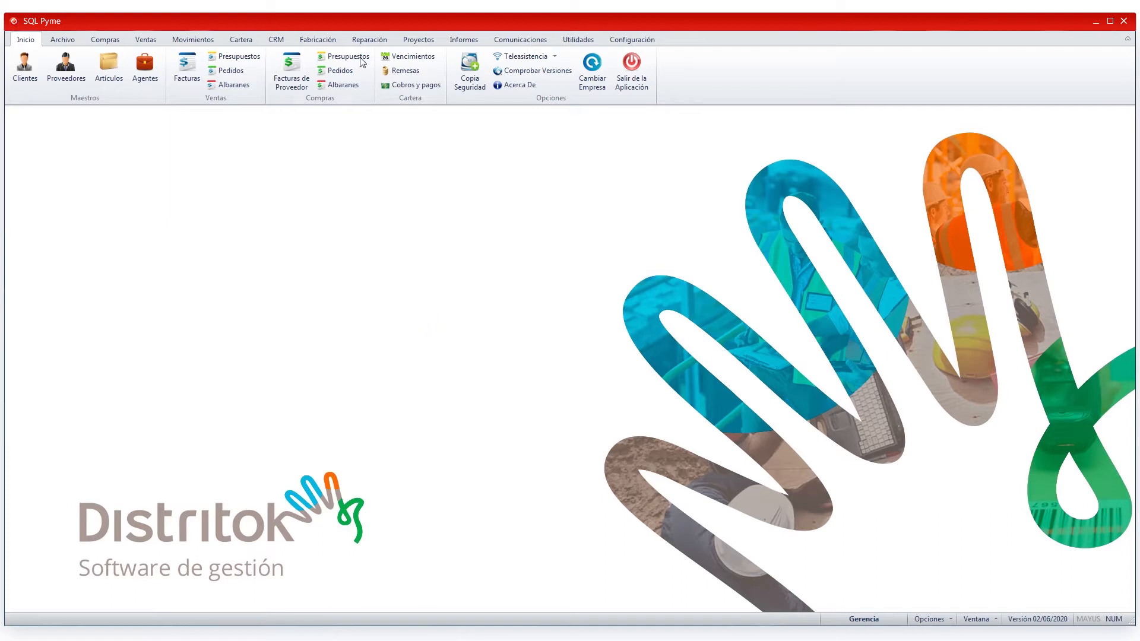
pyautogui.click(465, 41)
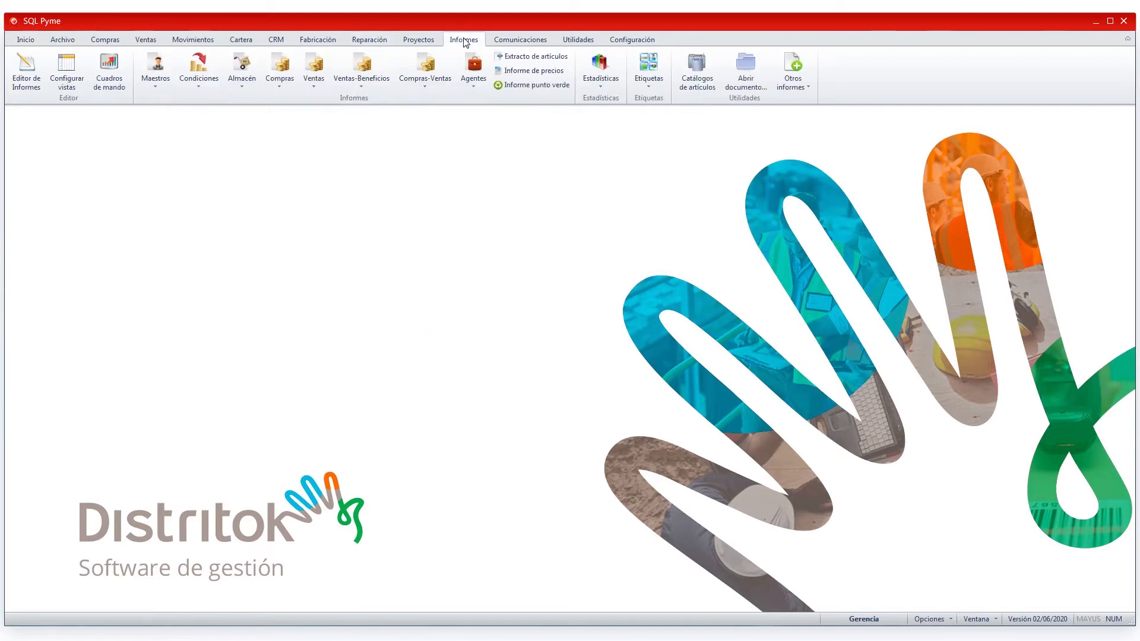
# - In Gestionar cuadros, add a Ventas dashboard accessible only to the management user
pyautogui.click(105, 87)
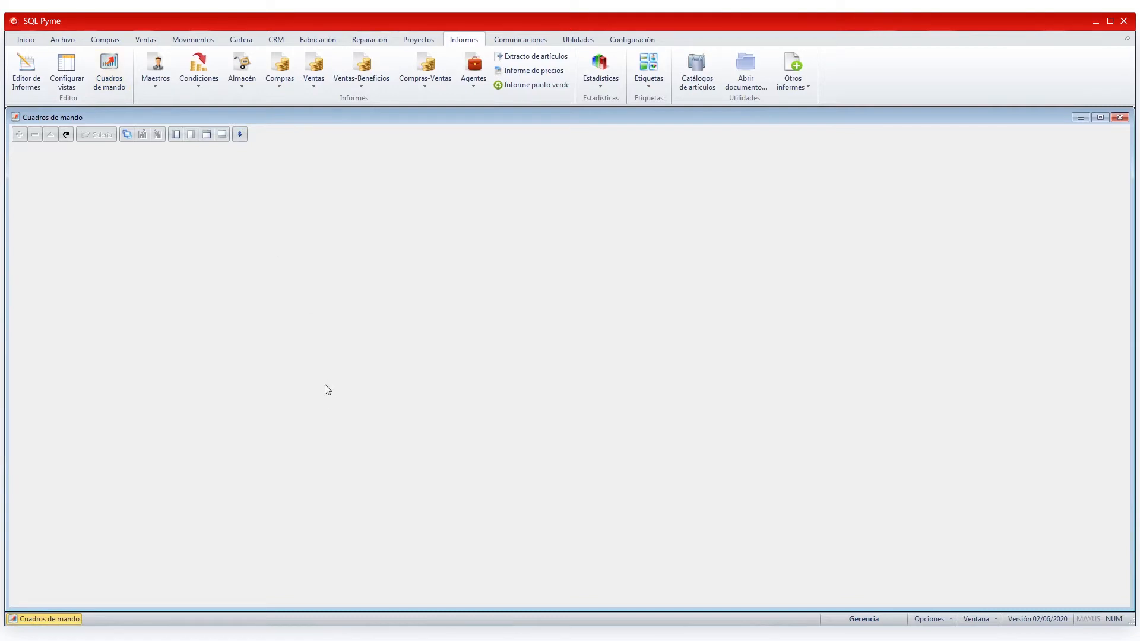
pyautogui.click(127, 136)
pyautogui.click(459, 206)
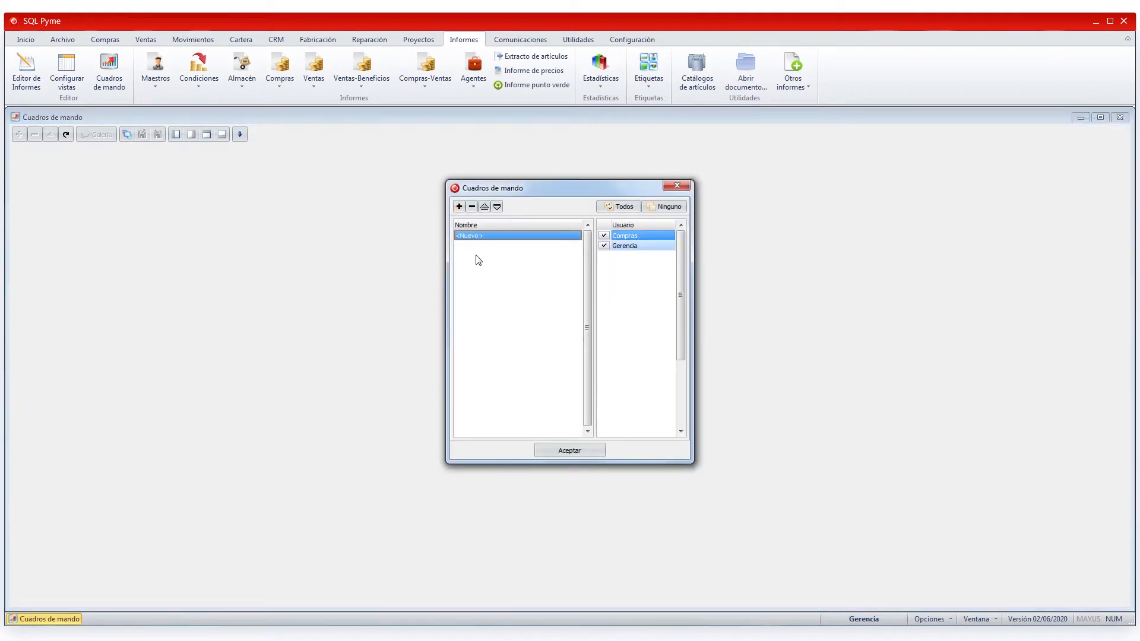
pyautogui.write('Ventas')
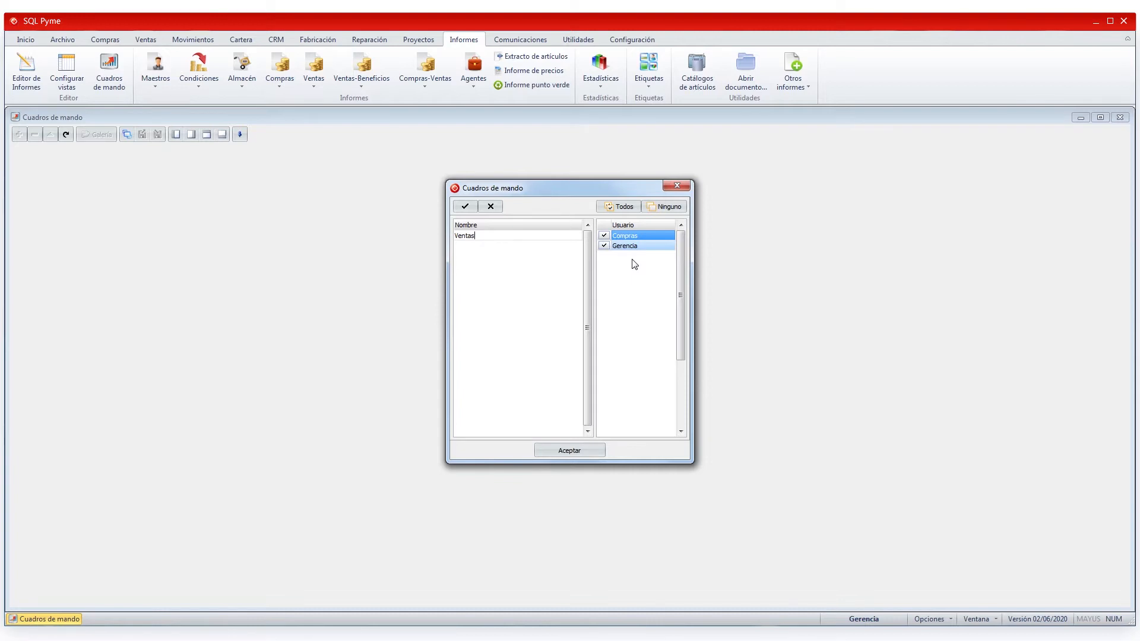
pyautogui.click(604, 235)
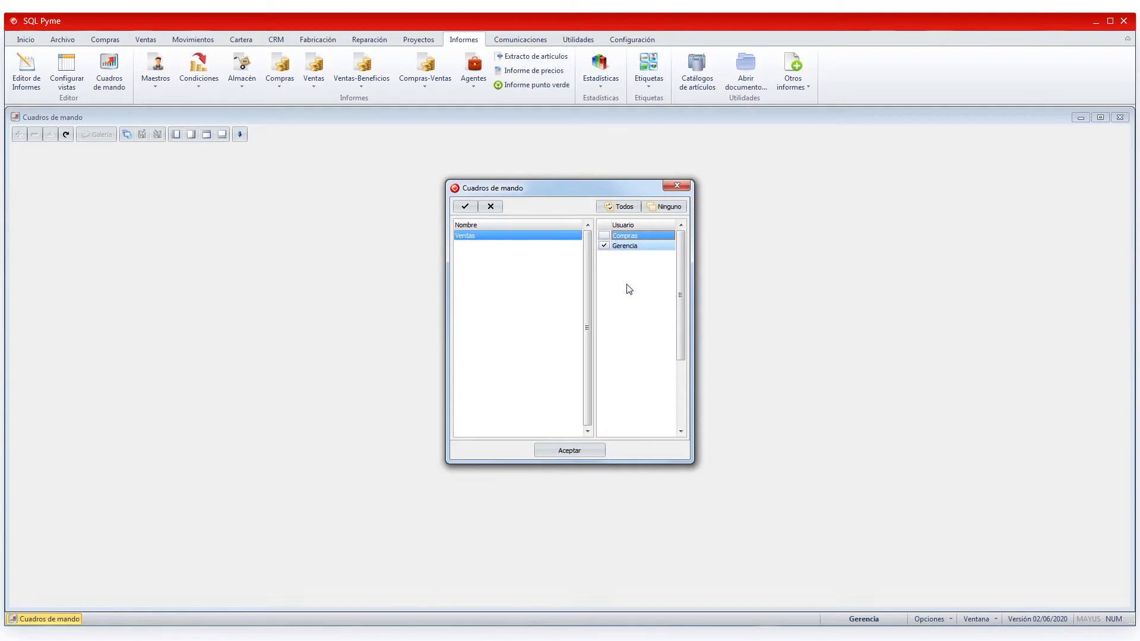
pyautogui.click(674, 209)
pyautogui.click(605, 247)
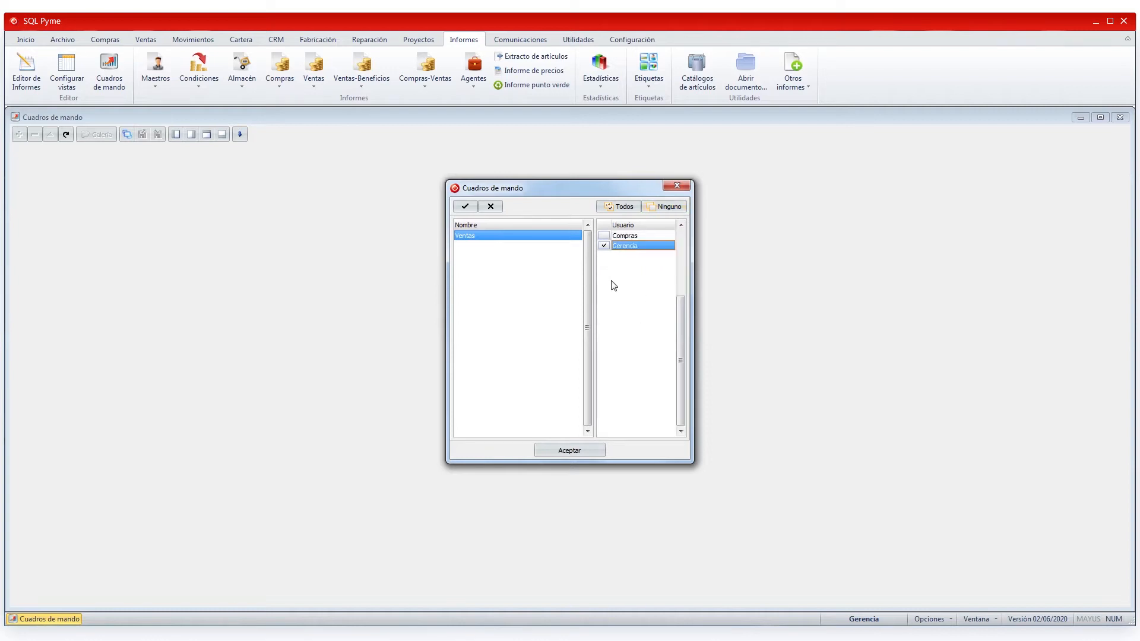
pyautogui.click(465, 206)
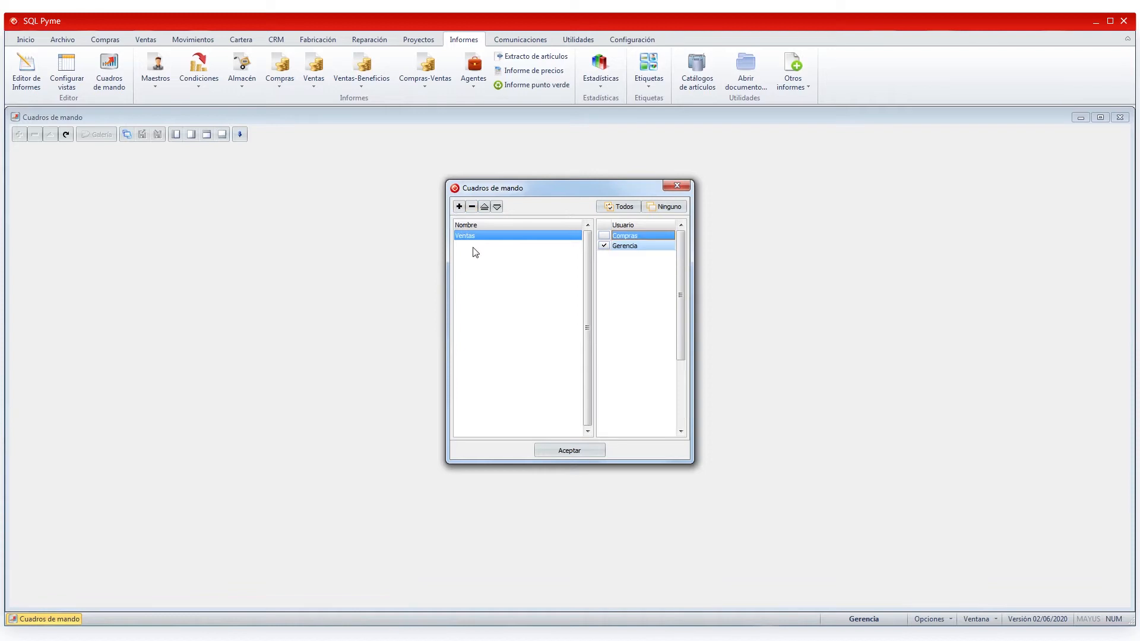
# - Add a second dashboard named Compras and accept the dashboard list
pyautogui.click(459, 209)
pyautogui.write('Compras')
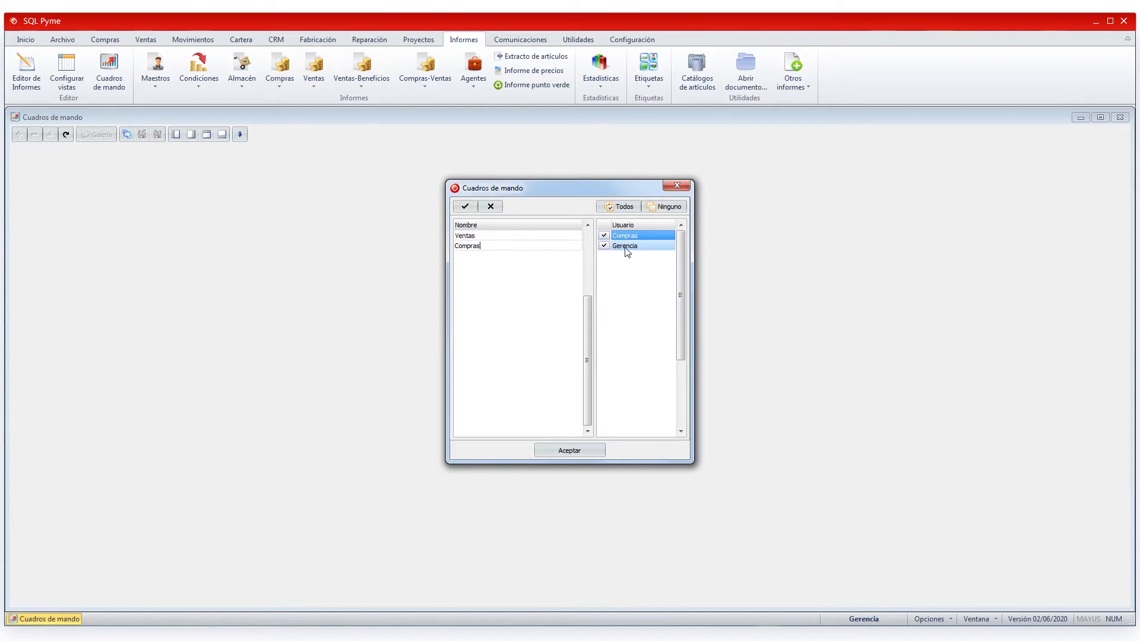
pyautogui.click(467, 208)
pyautogui.click(569, 450)
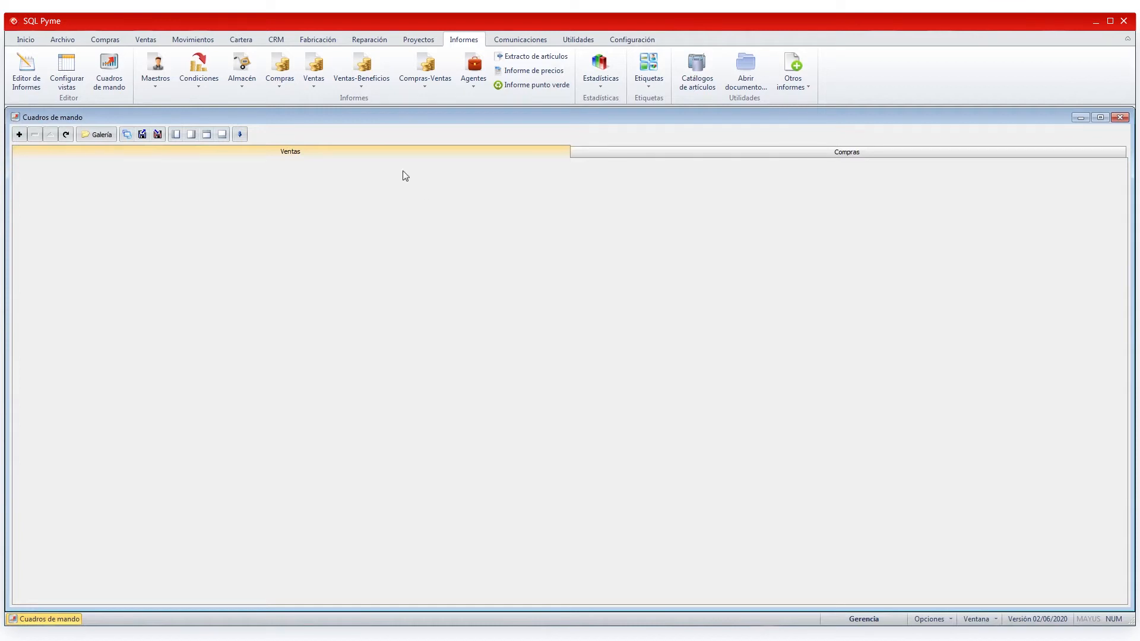
pyautogui.click(742, 155)
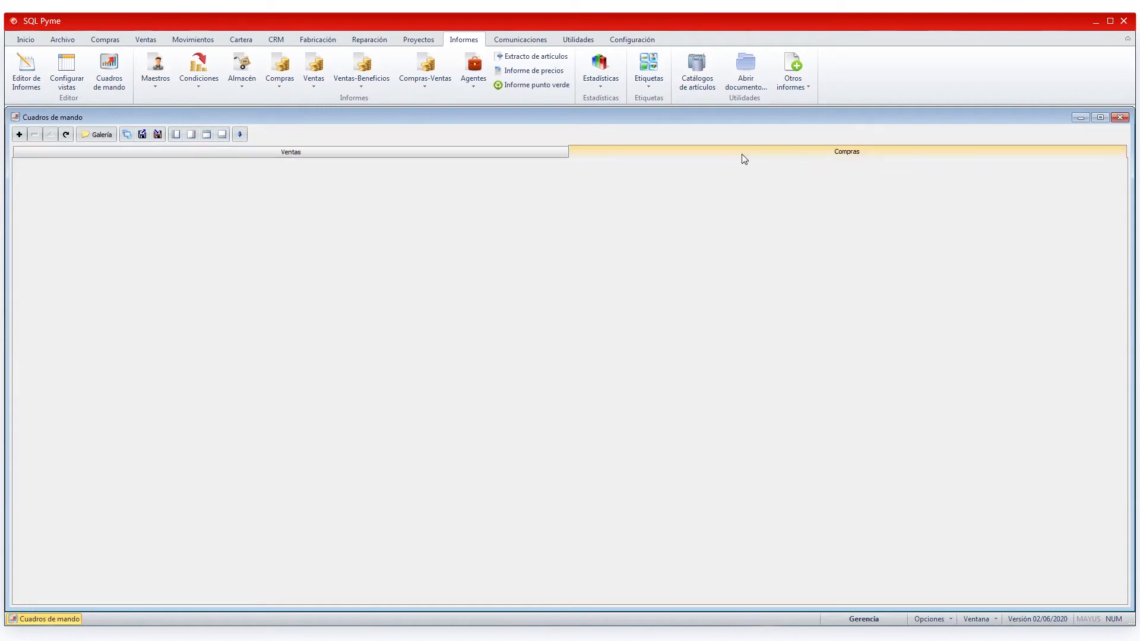
pyautogui.click(546, 155)
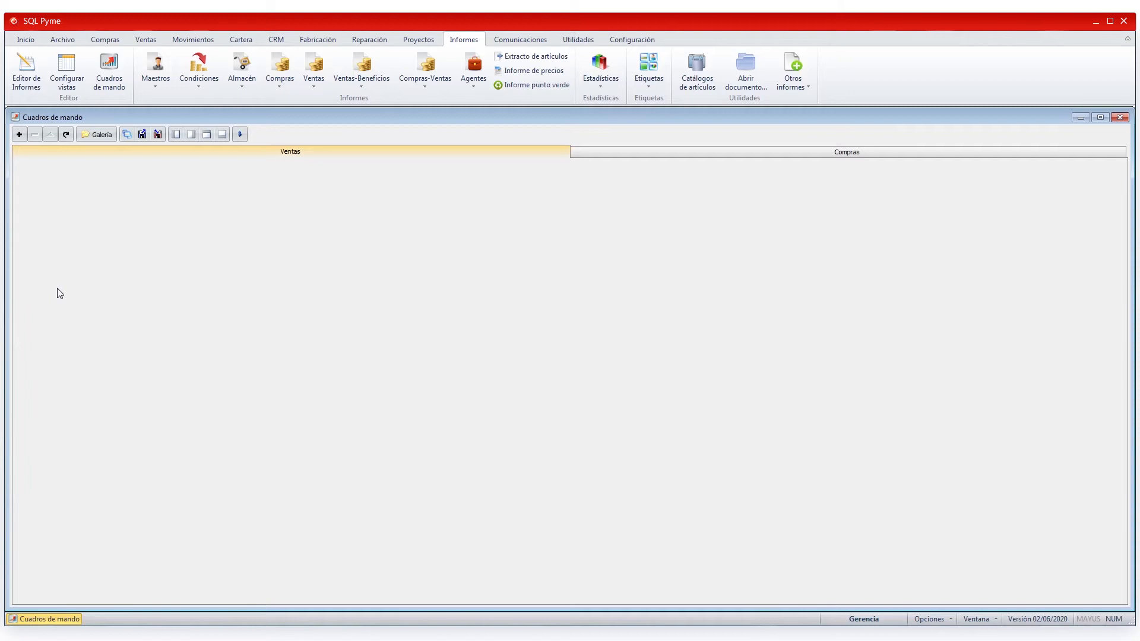
# - Open the widget gallery and browse the CRM, Ventas, Compras, Beneficios and Cobros y pagos categories
pyautogui.click(99, 135)
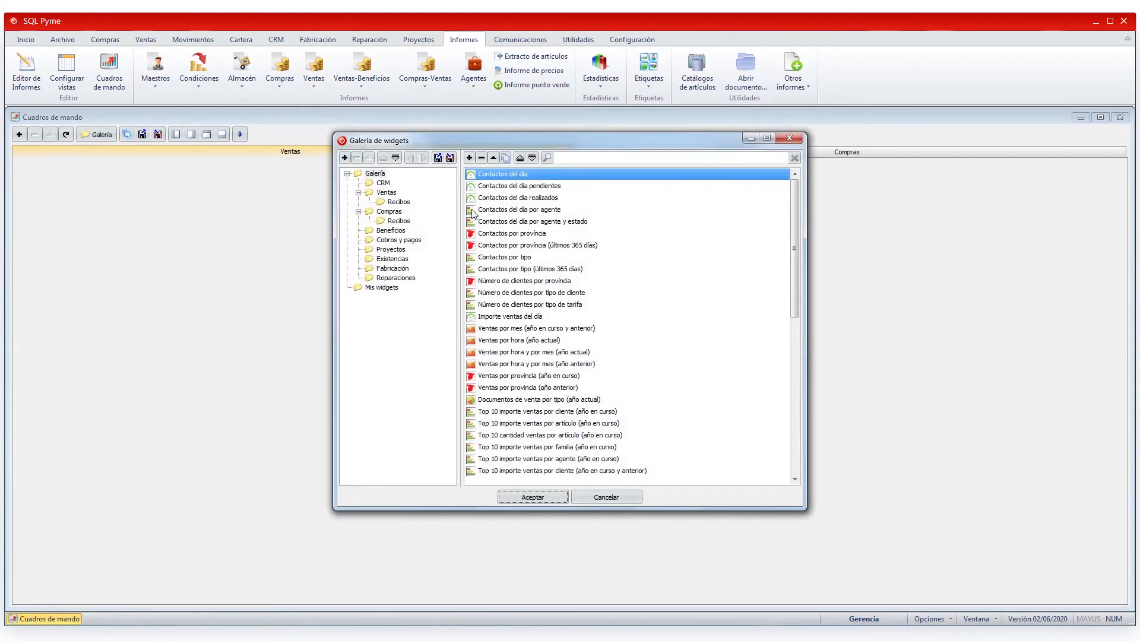
pyautogui.click(374, 173)
pyautogui.click(383, 184)
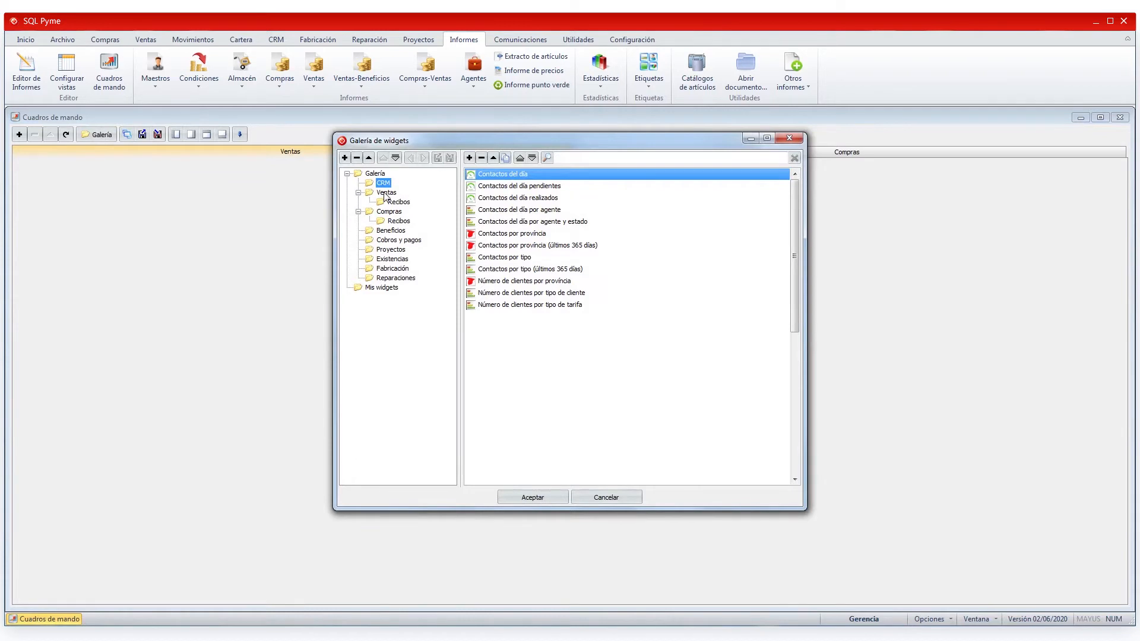
pyautogui.click(386, 193)
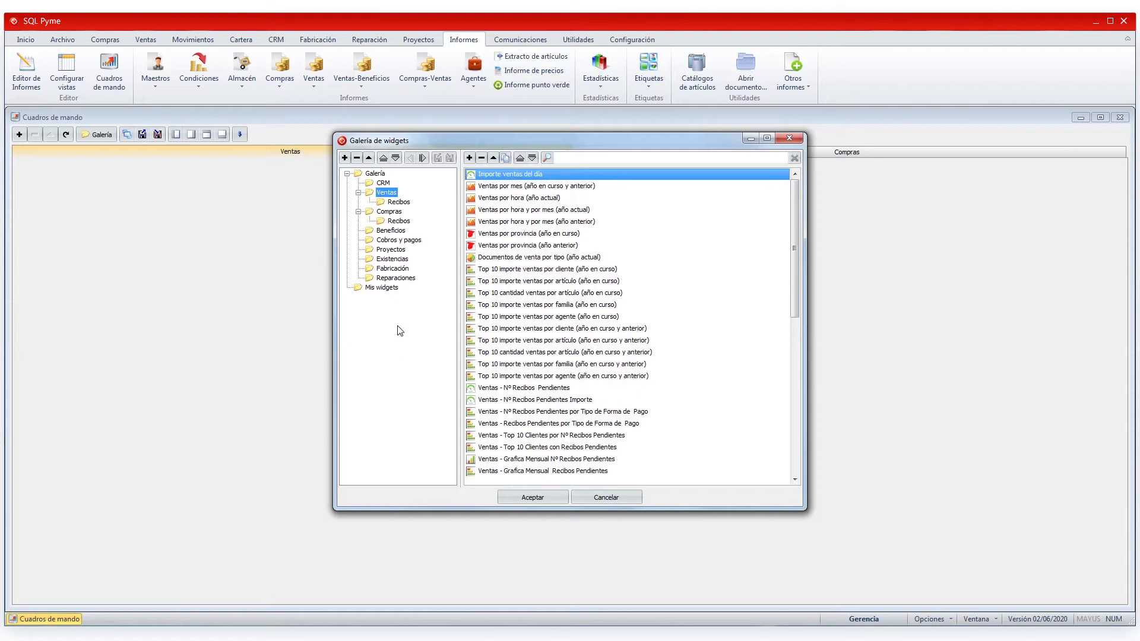
pyautogui.click(390, 212)
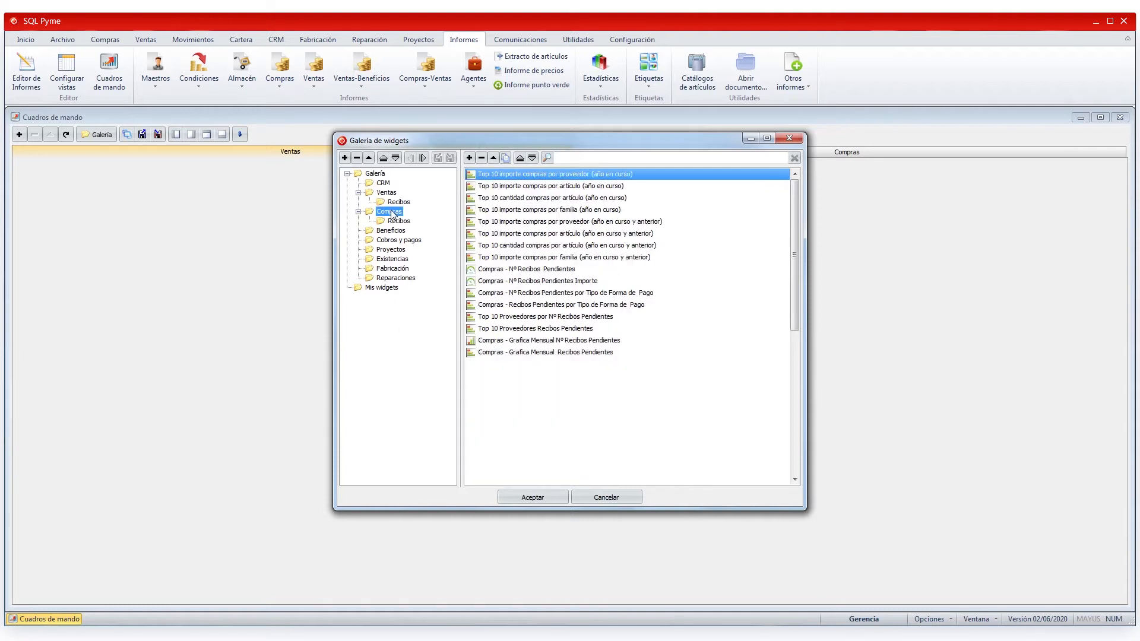
pyautogui.click(391, 231)
pyautogui.click(392, 241)
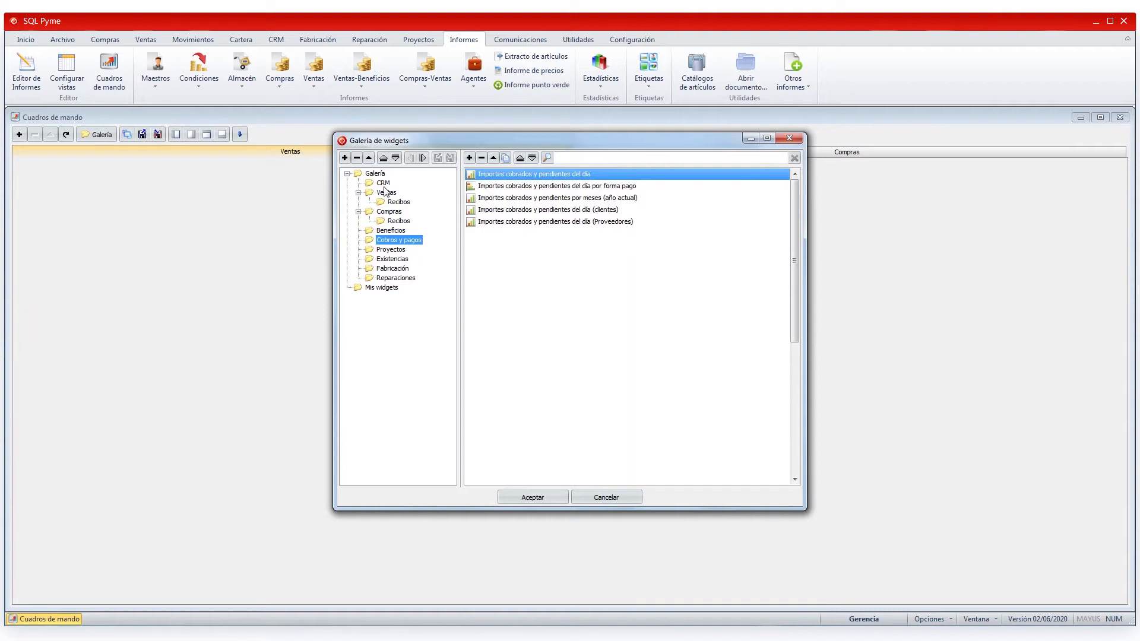
pyautogui.click(376, 174)
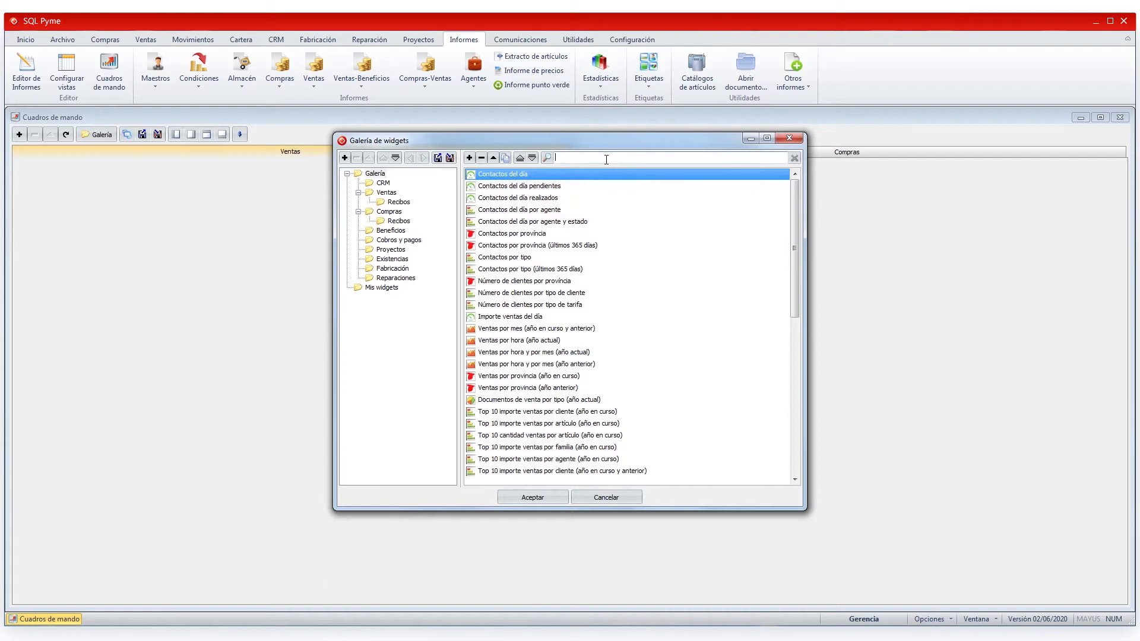
# - Search for 'ventas por cliente', clear the search, then view the empty Mis widgets folder
pyautogui.write('ventas por cliente')
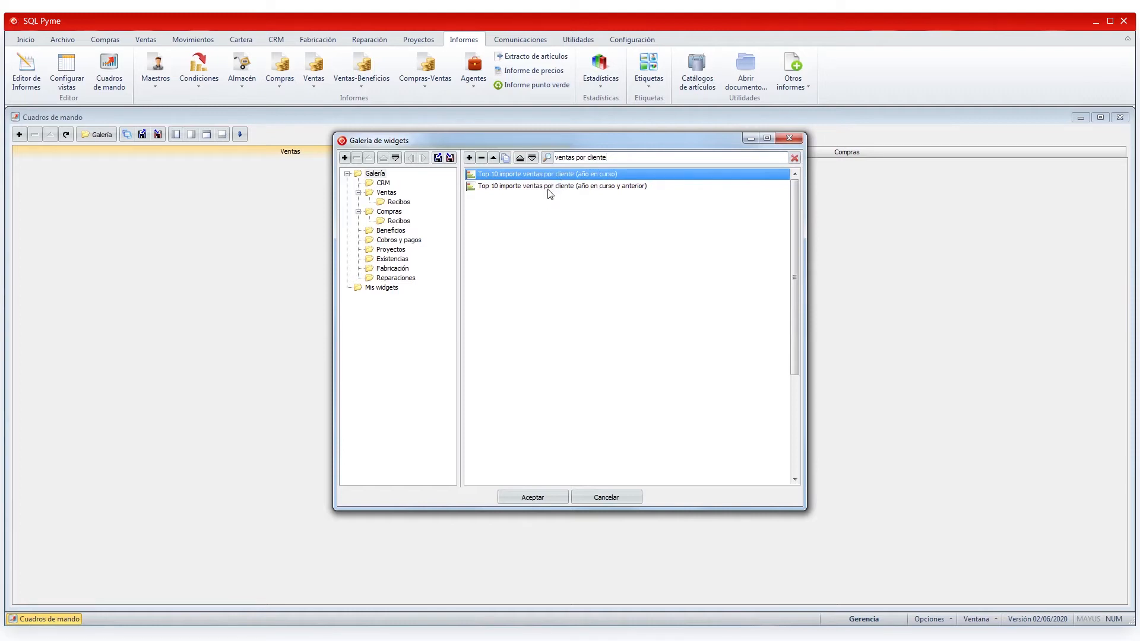
pyautogui.click(794, 158)
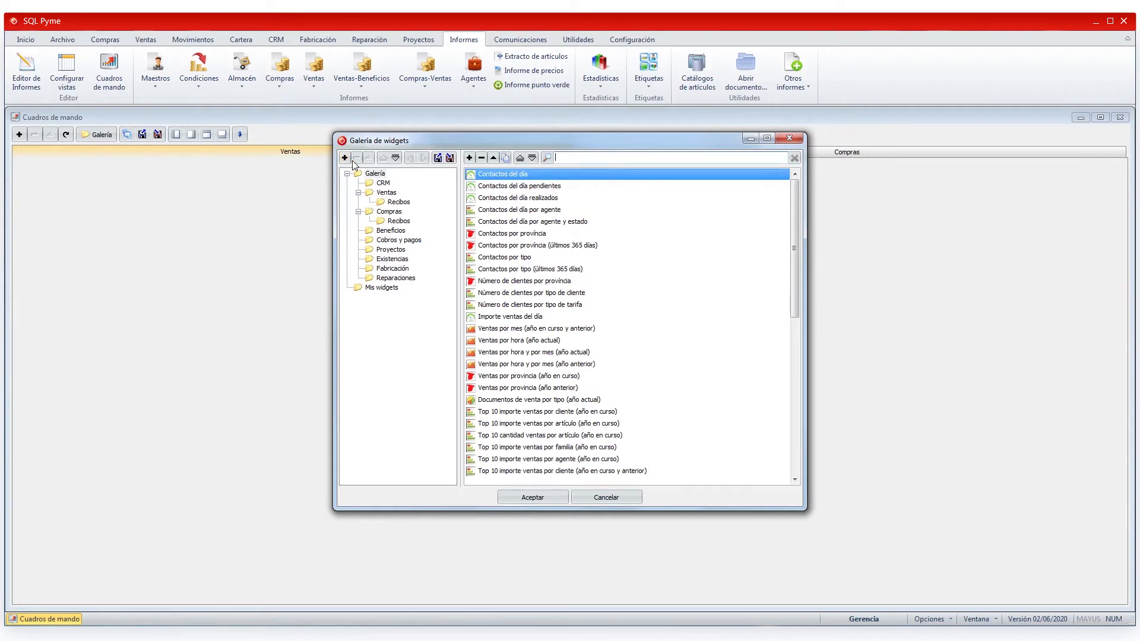
pyautogui.click(395, 158)
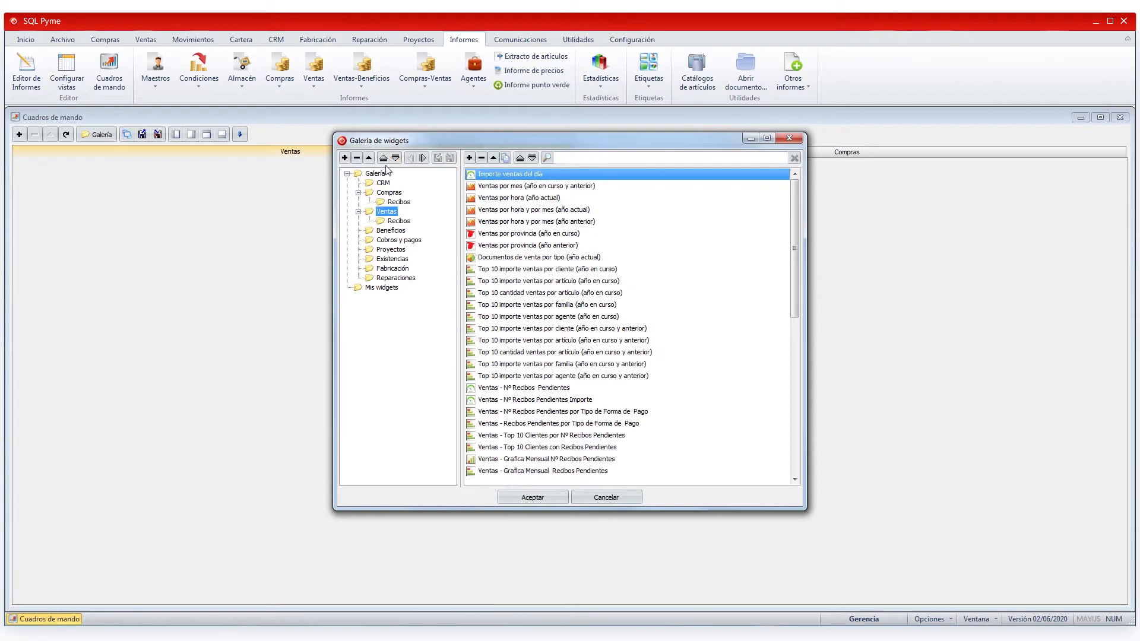
pyautogui.click(383, 158)
pyautogui.click(377, 175)
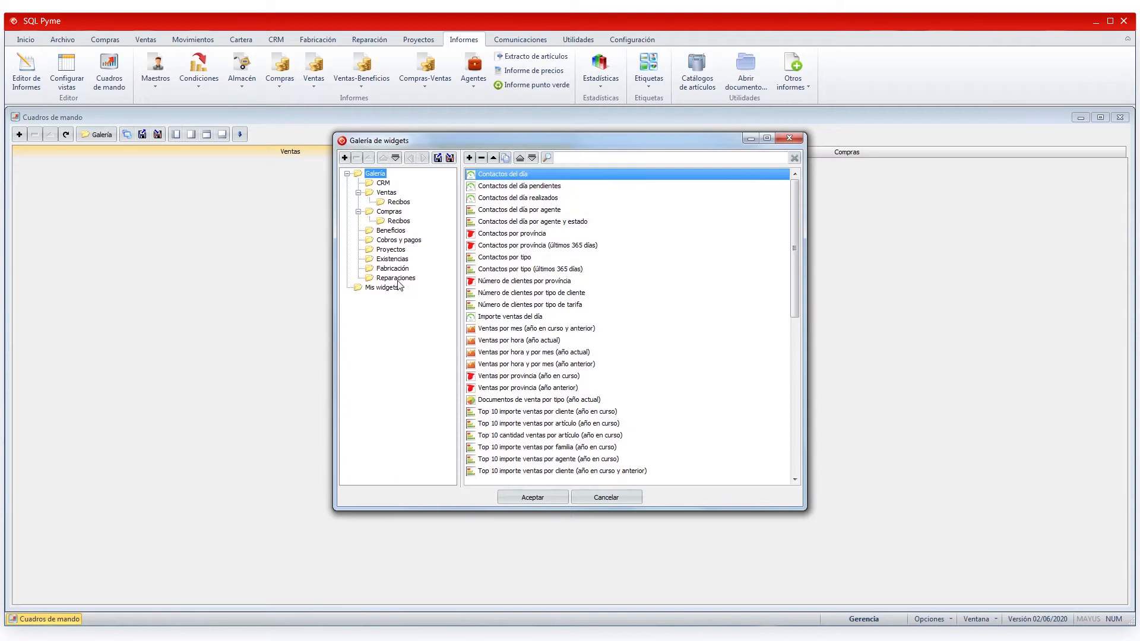
pyautogui.click(385, 288)
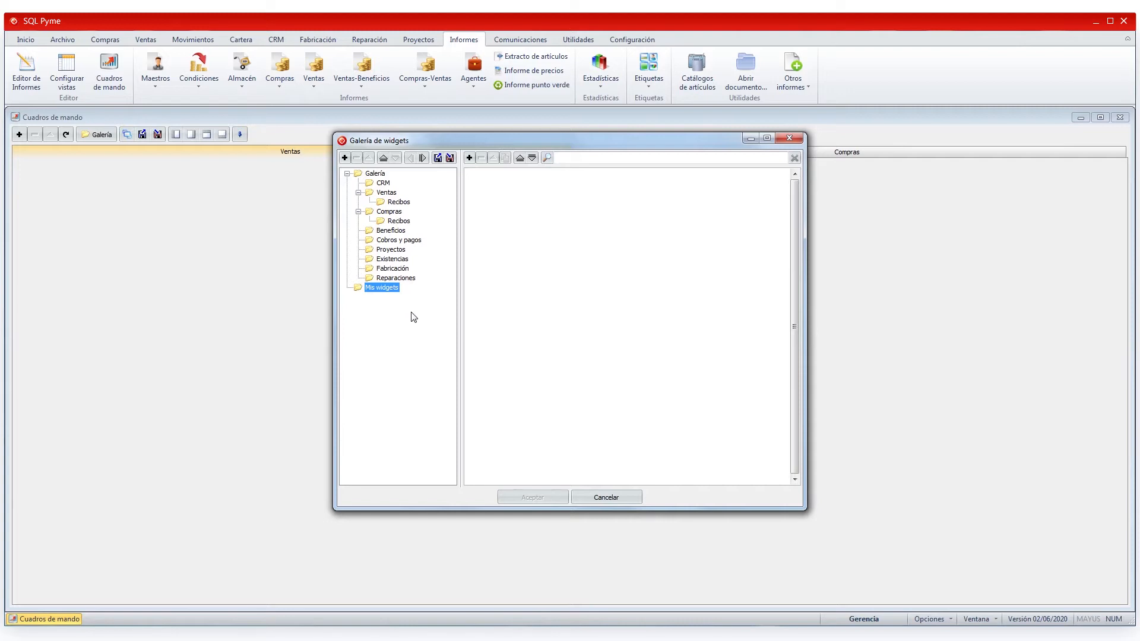
# - Create a Ventas folder inside Mis widgets and move Mis widgets to the top of the tree
pyautogui.click(344, 157)
pyautogui.write('Ventas')
pyautogui.click(346, 161)
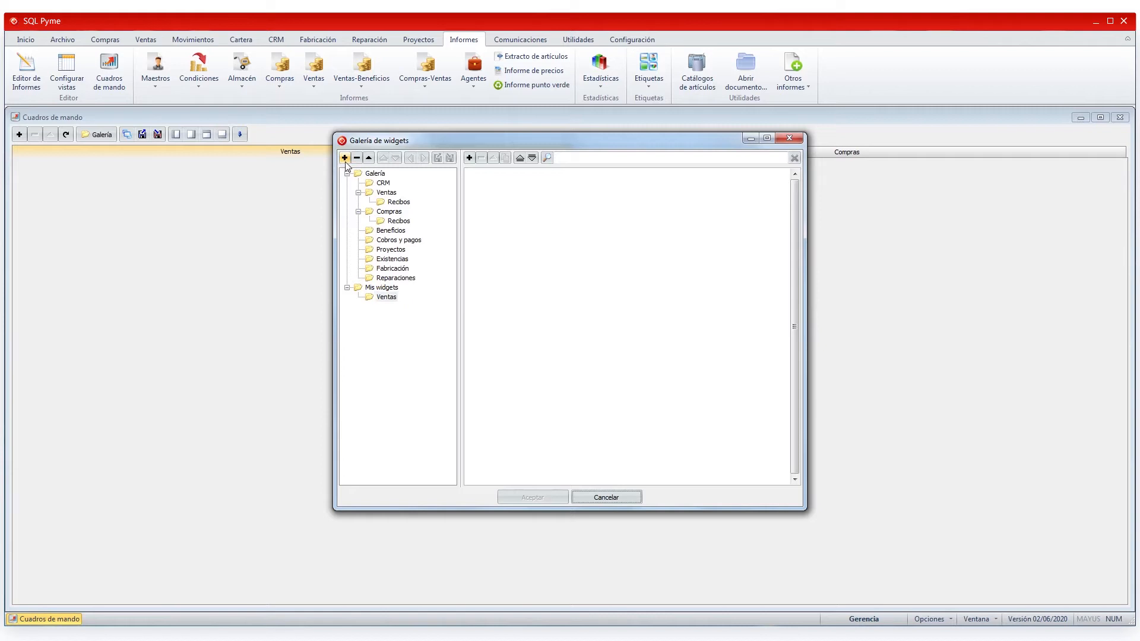
pyautogui.click(393, 290)
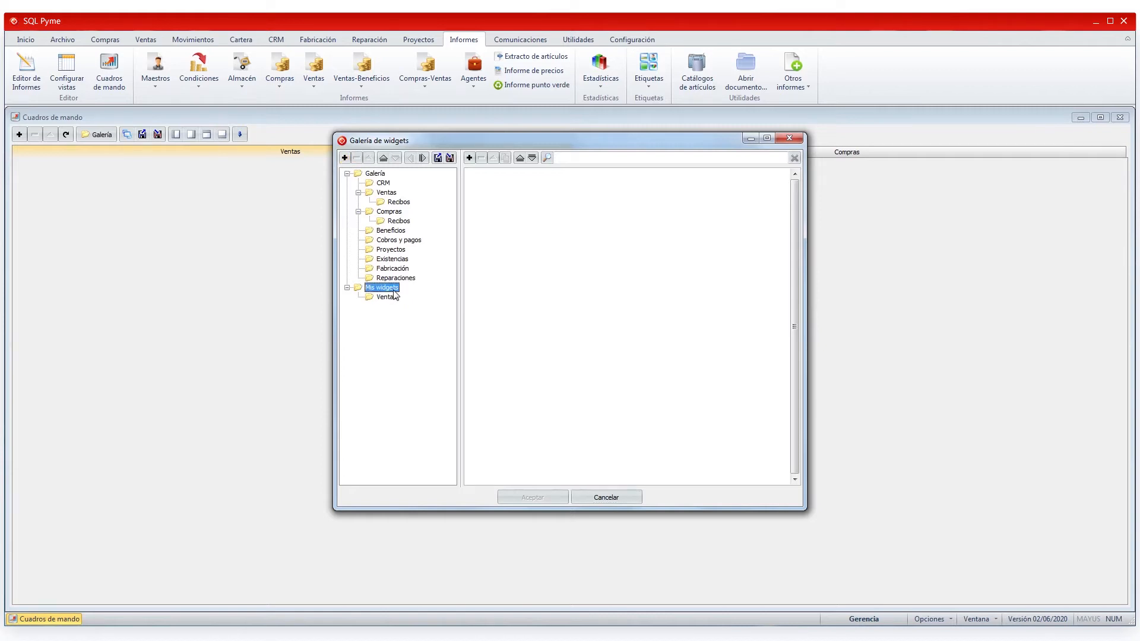
pyautogui.click(383, 157)
pyautogui.click(378, 194)
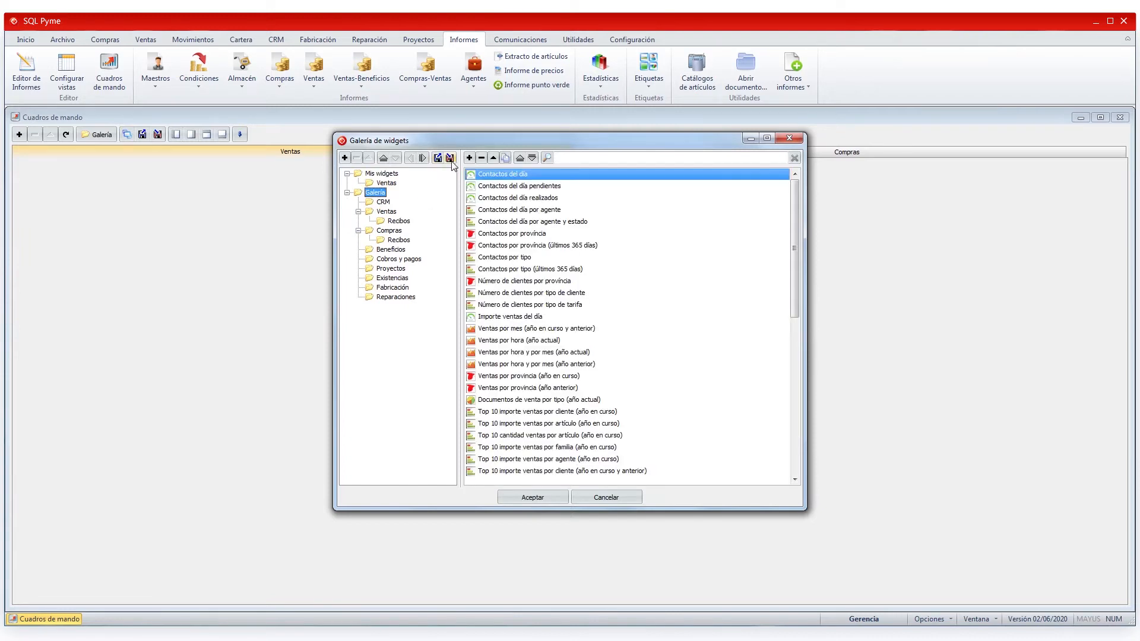
pyautogui.click(387, 174)
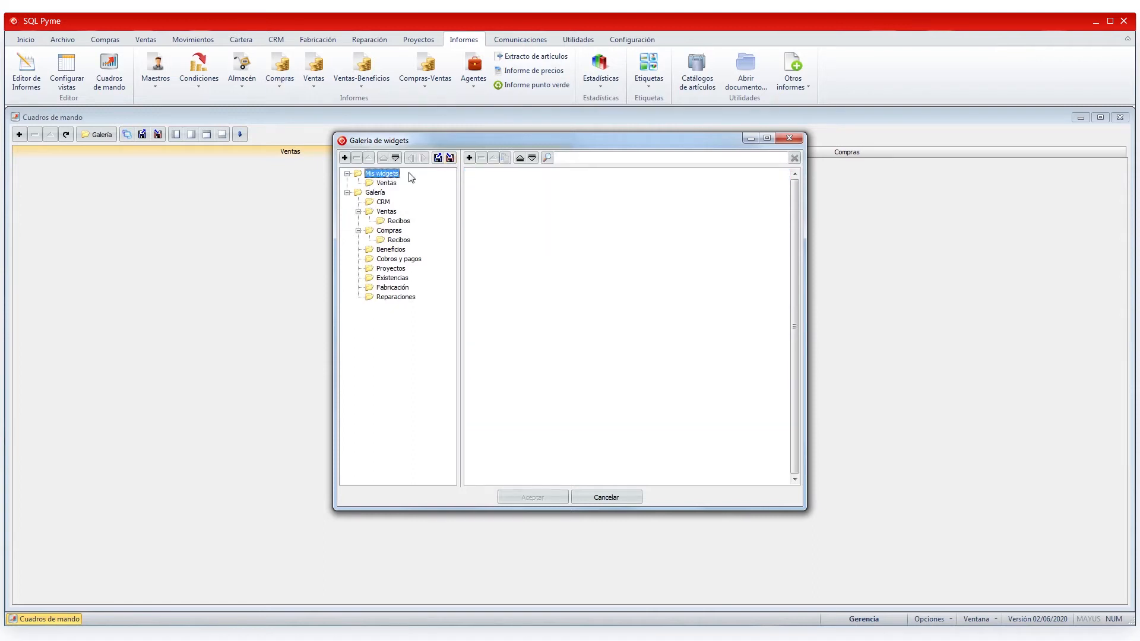
# - Cancel an export of Mis widgets and list the full Galería collection
pyautogui.click(451, 158)
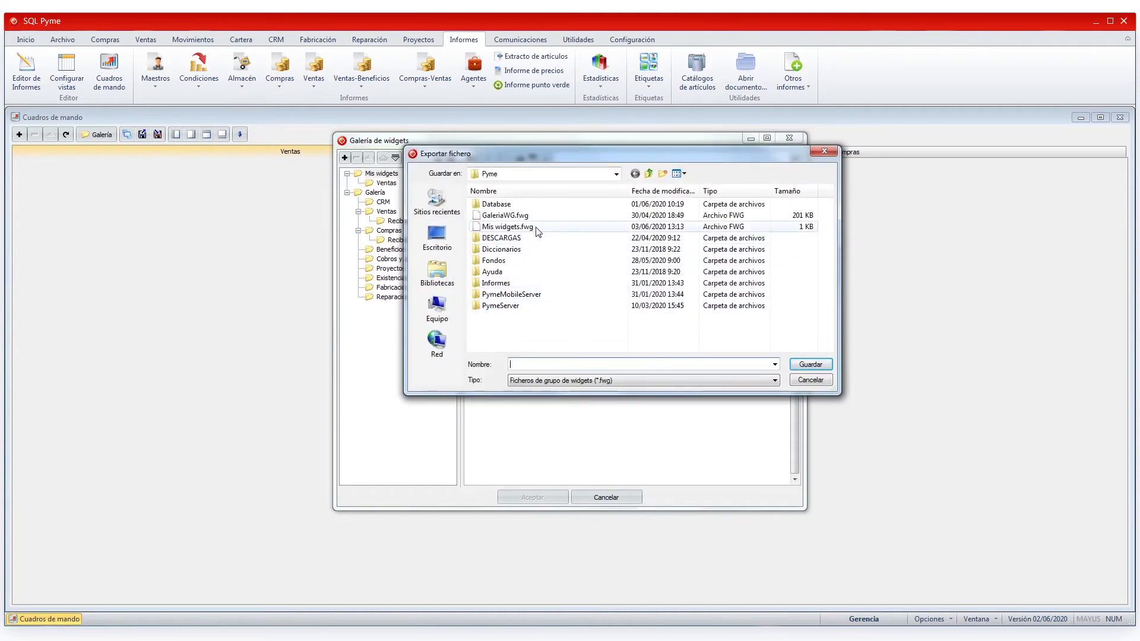
pyautogui.click(810, 380)
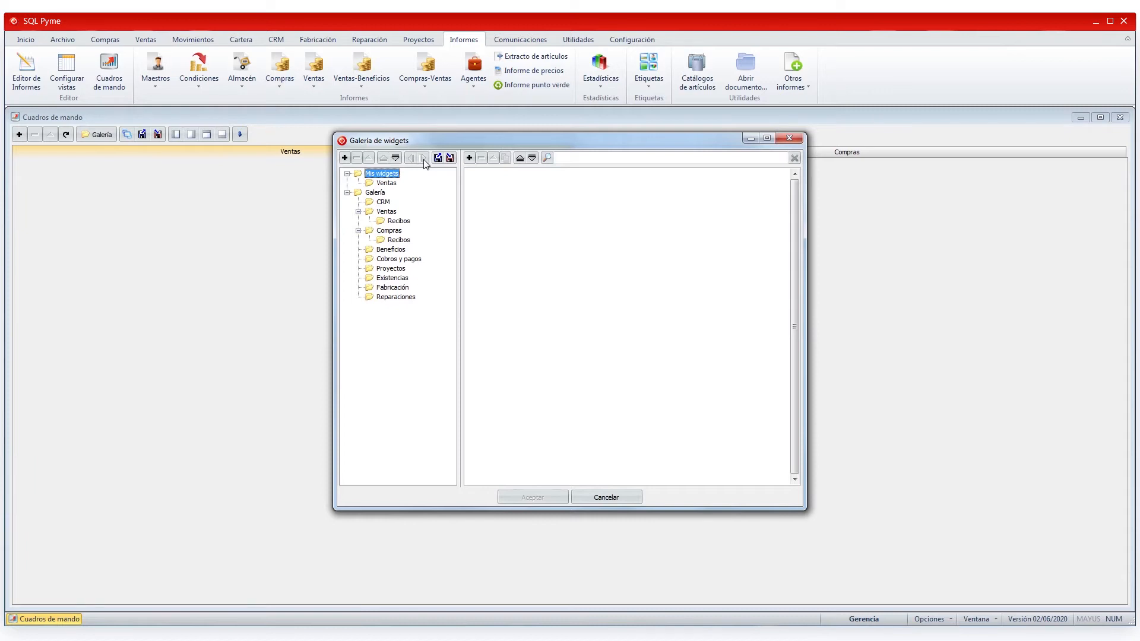
pyautogui.click(376, 193)
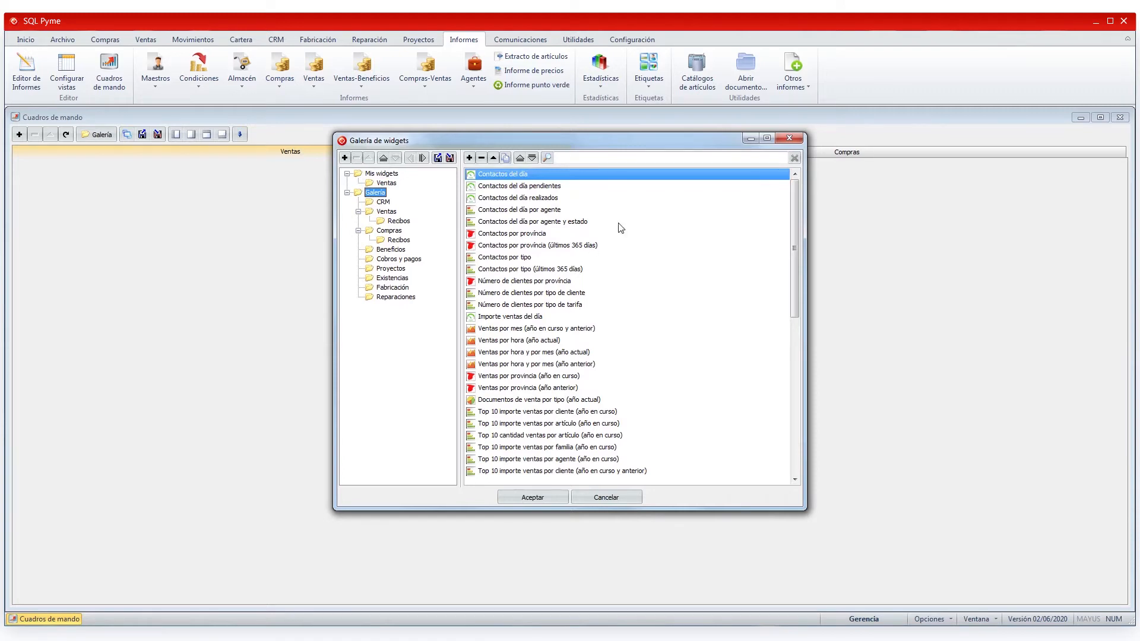
# - Add the Top 10 importe ventas por familia chart and the Ventas por provincia map to Ventas
pyautogui.click(387, 211)
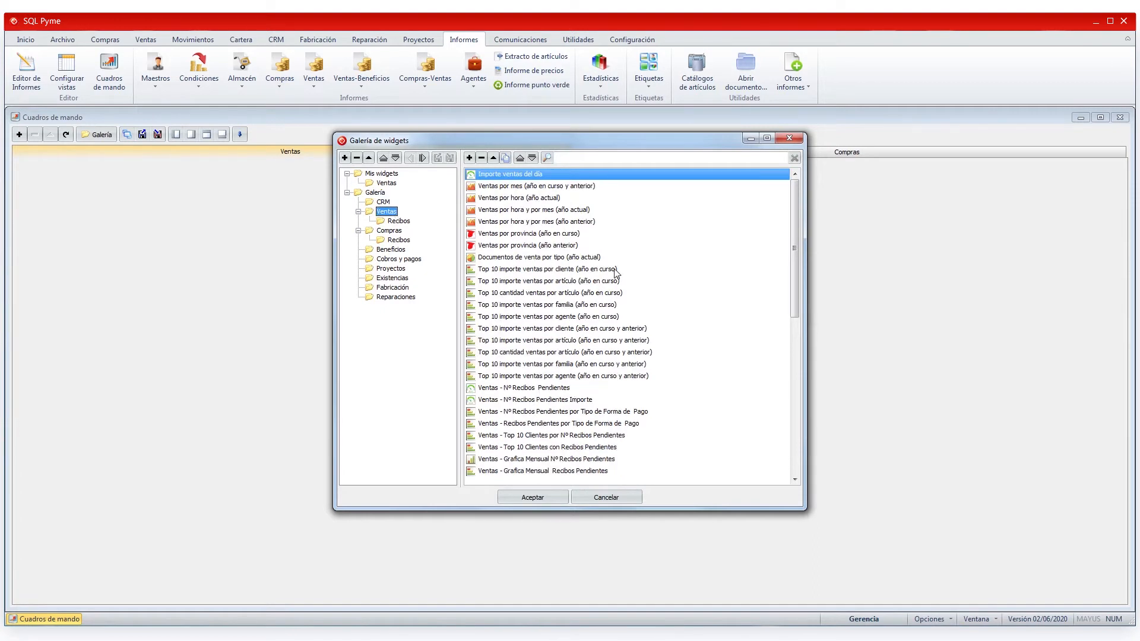
pyautogui.click(525, 307)
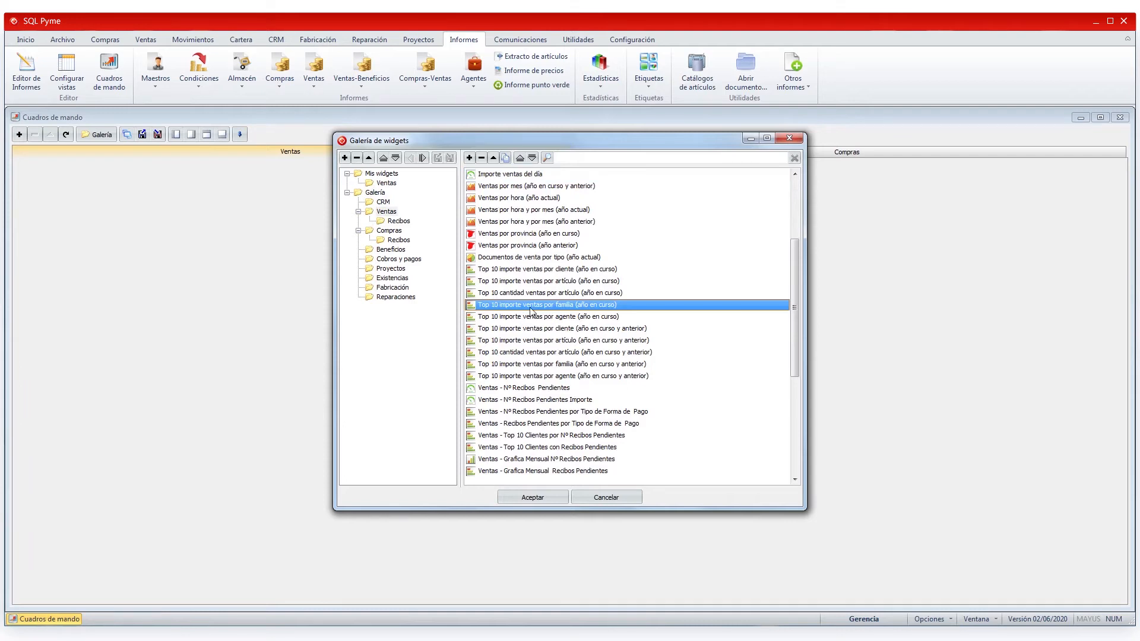
pyautogui.doubleClick(530, 308)
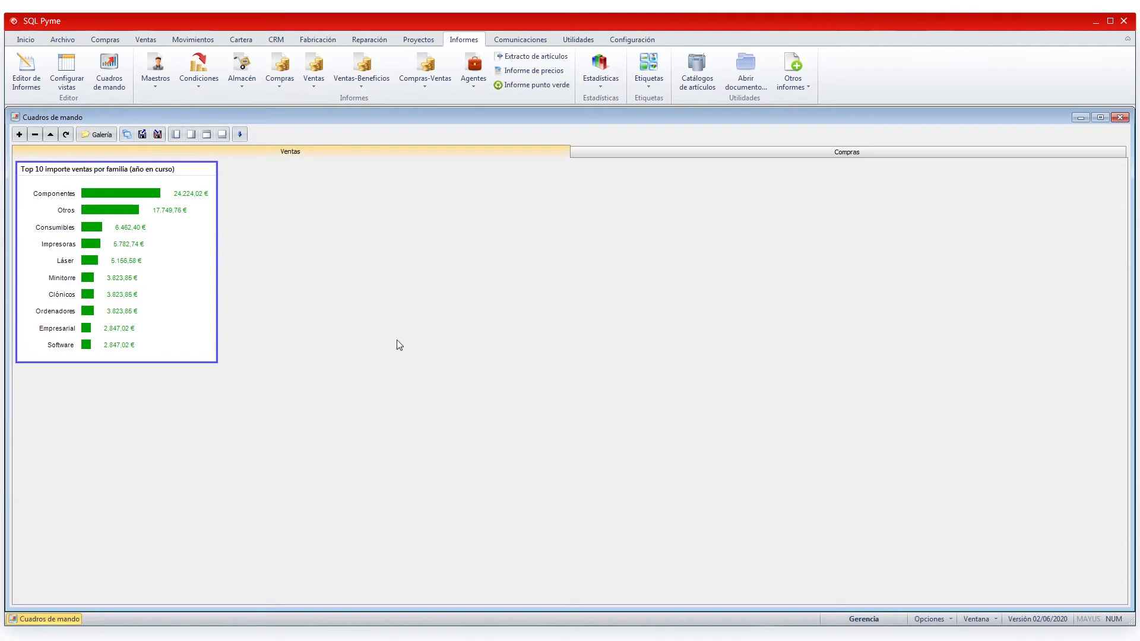
pyautogui.click(108, 137)
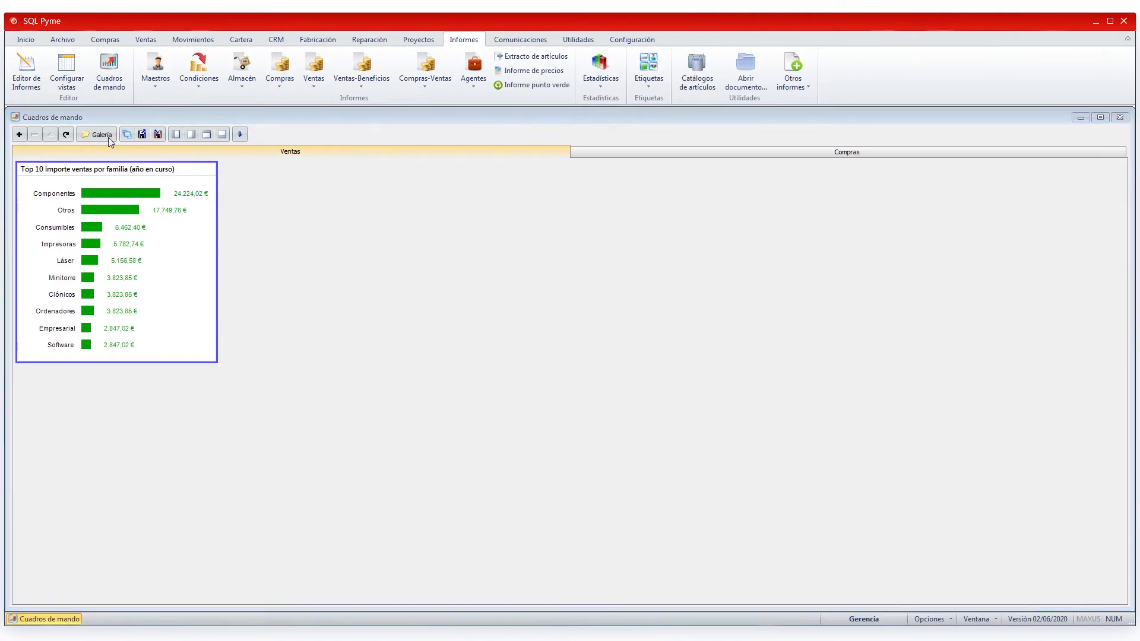
pyautogui.click(387, 212)
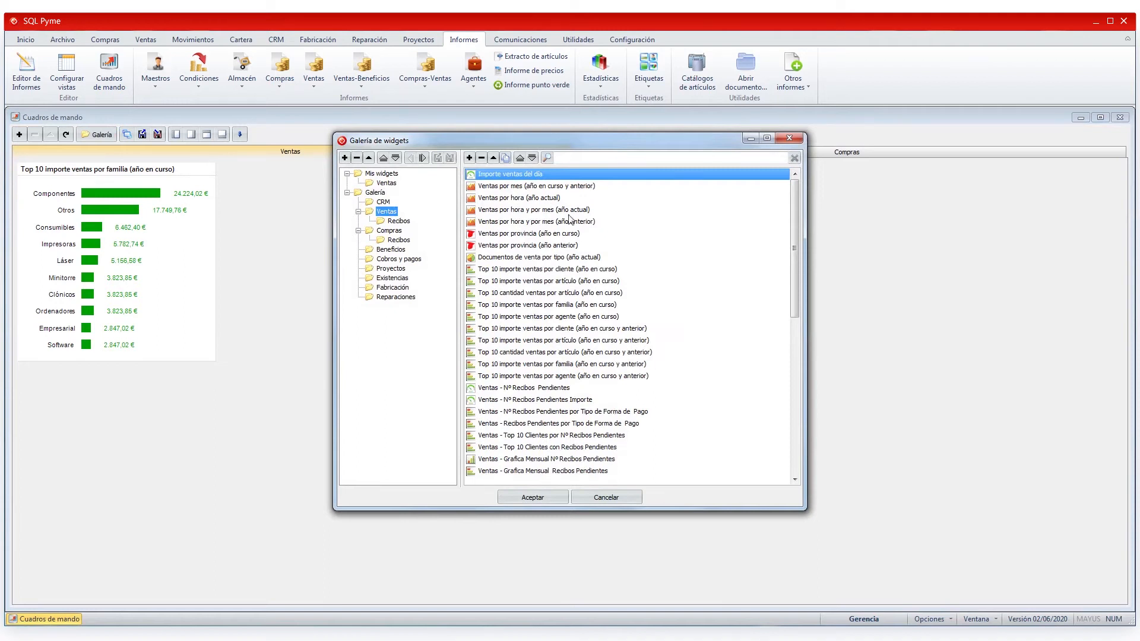
pyautogui.click(509, 236)
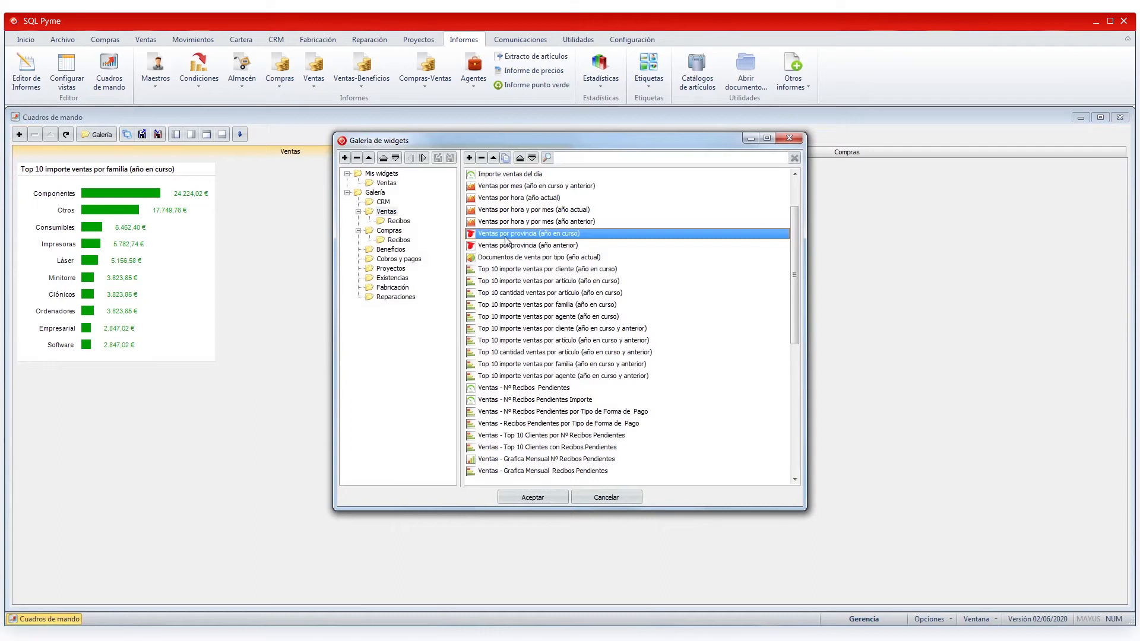
pyautogui.doubleClick(504, 238)
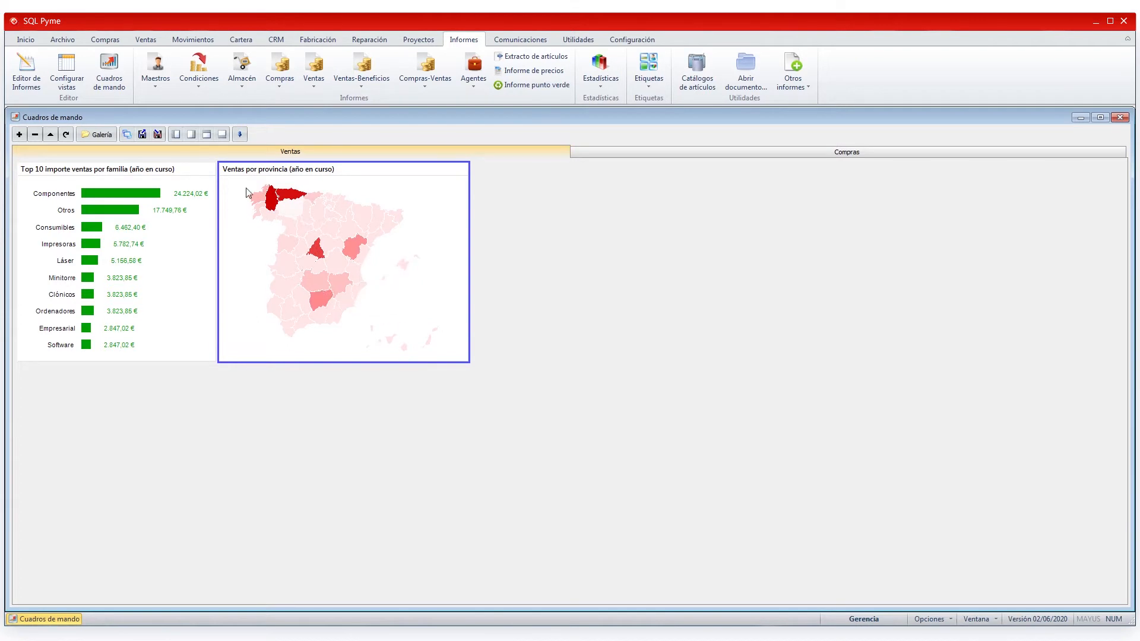
# - Add the Nº Recibos Pendientes Importe gauge from the Ventas receipts widgets
pyautogui.click(106, 136)
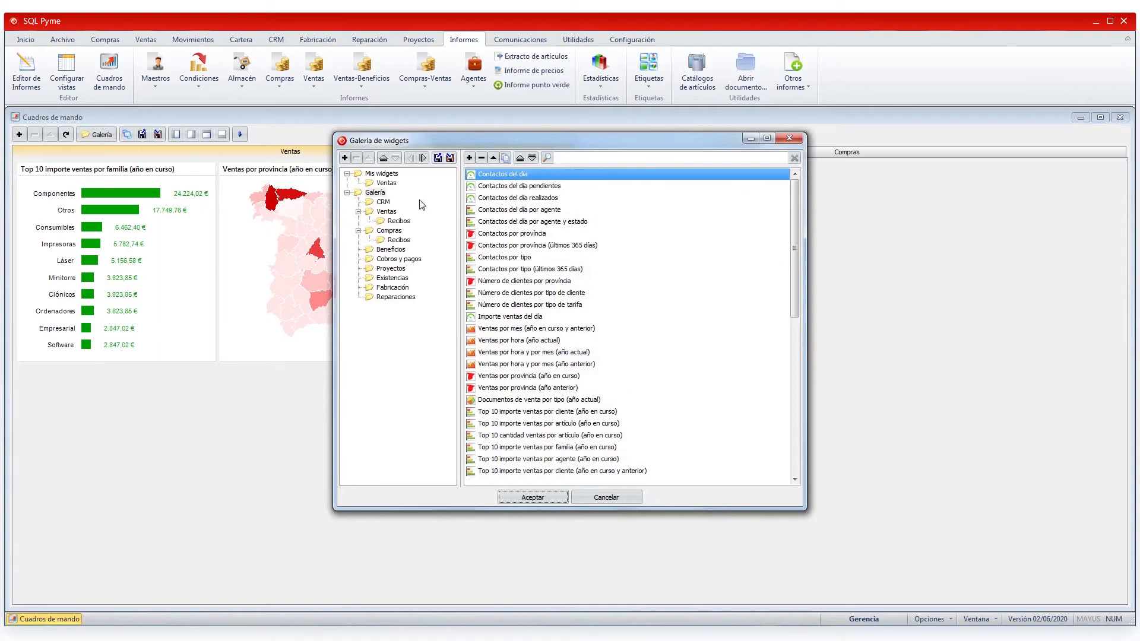
pyautogui.click(398, 222)
pyautogui.click(542, 187)
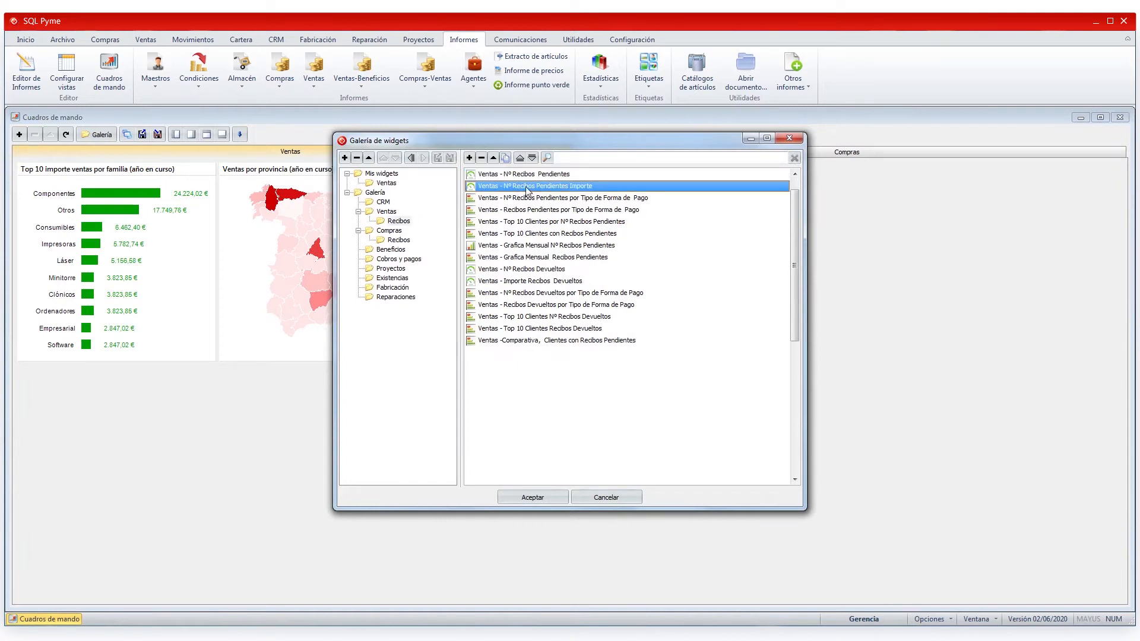
pyautogui.doubleClick(526, 188)
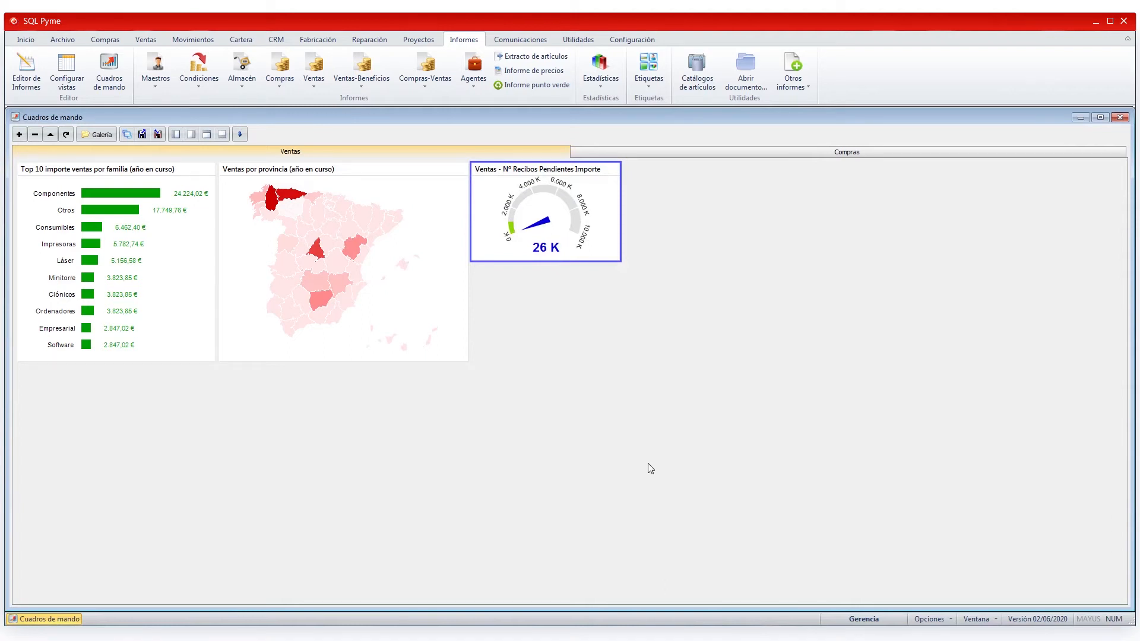
pyautogui.click(405, 292)
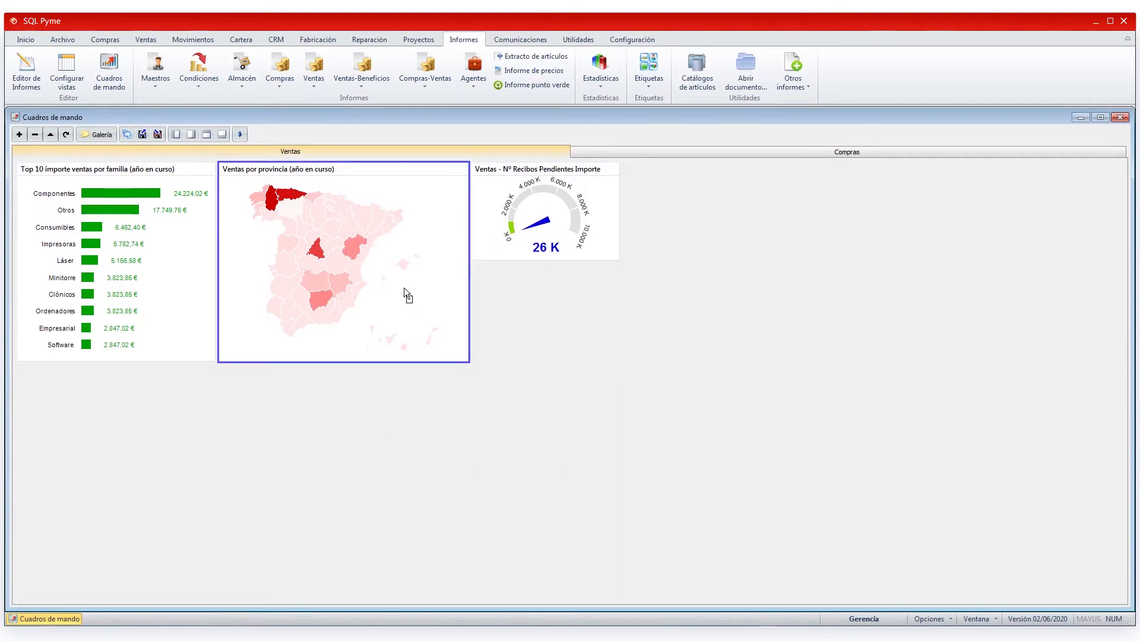
# - Drag the Ventas por provincia map left, ahead of the Top 10 sales-by-family chart
pyautogui.moveTo(308, 287); pyautogui.dragTo(149, 287)
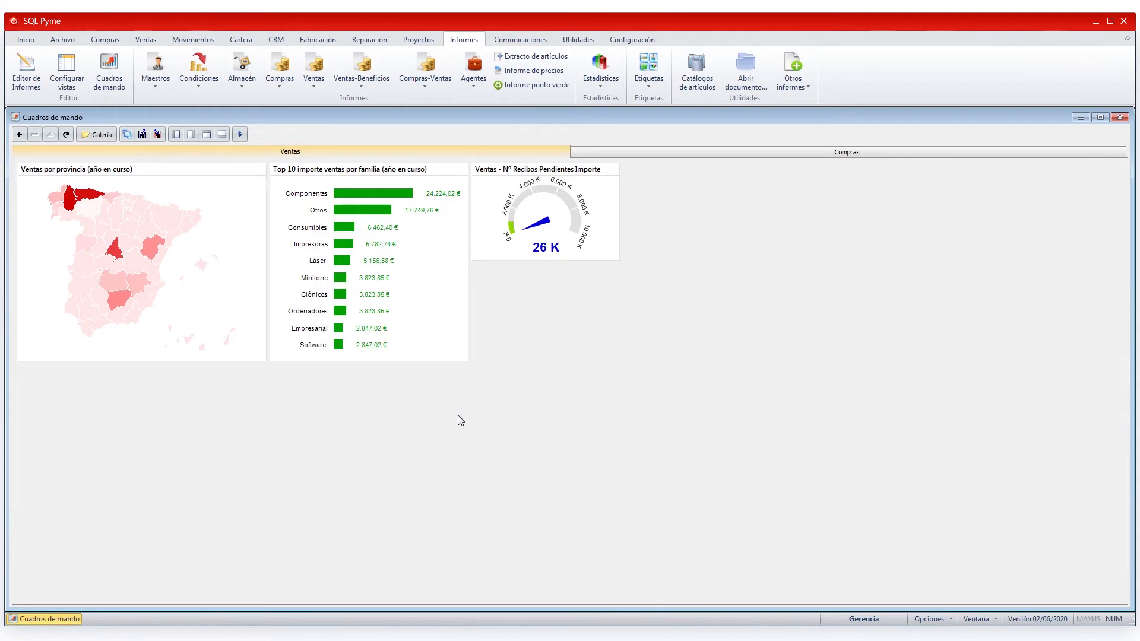
# - Import CUADRO COMPRAS.fcm into the Compras dashboard, then go back to the Ventas tab
pyautogui.click(894, 156)
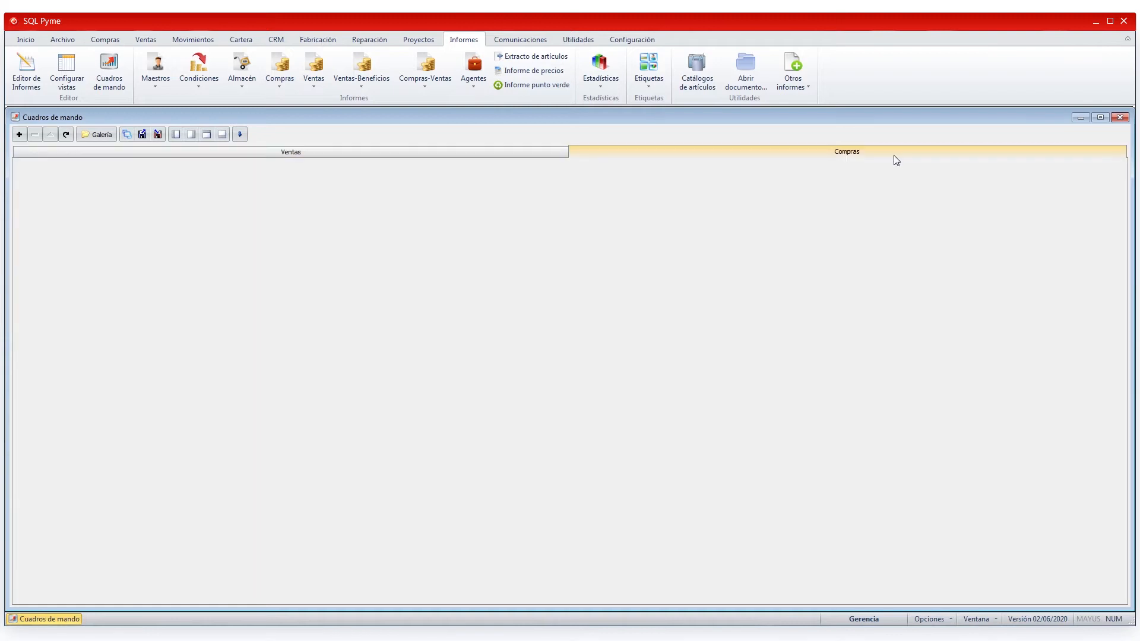
pyautogui.click(142, 135)
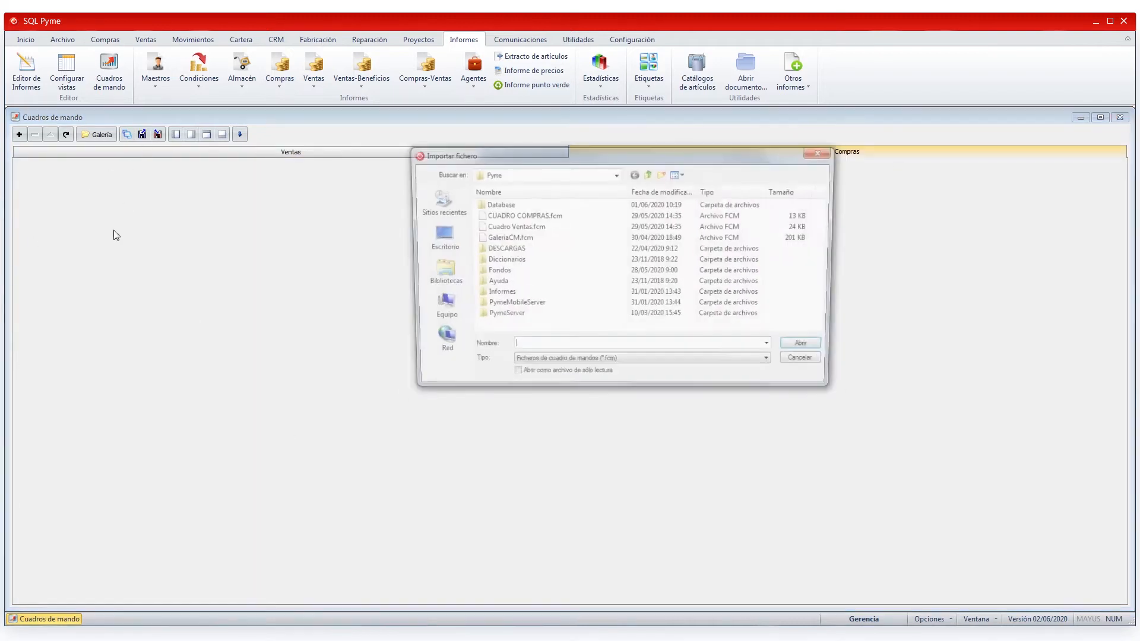
pyautogui.click(554, 217)
pyautogui.click(810, 349)
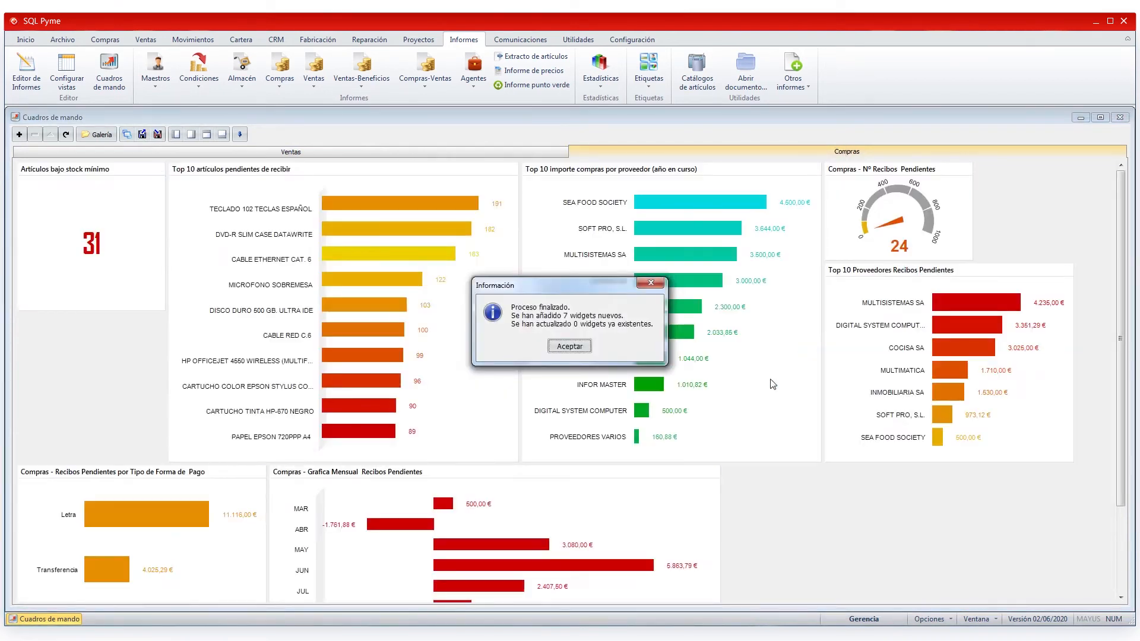
pyautogui.click(574, 349)
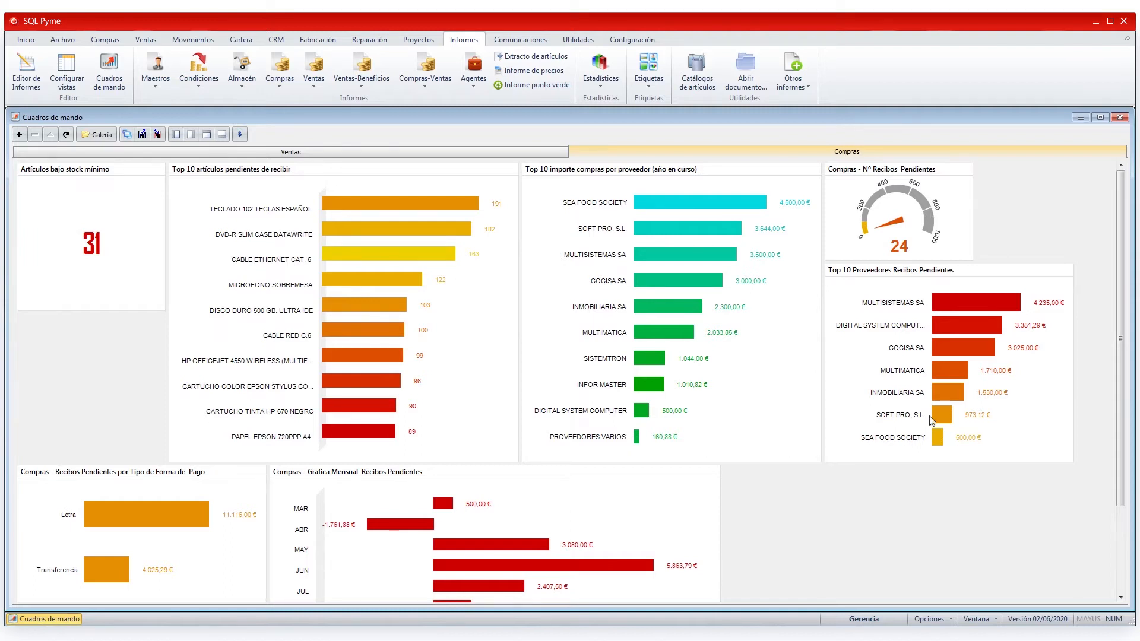
pyautogui.click(423, 152)
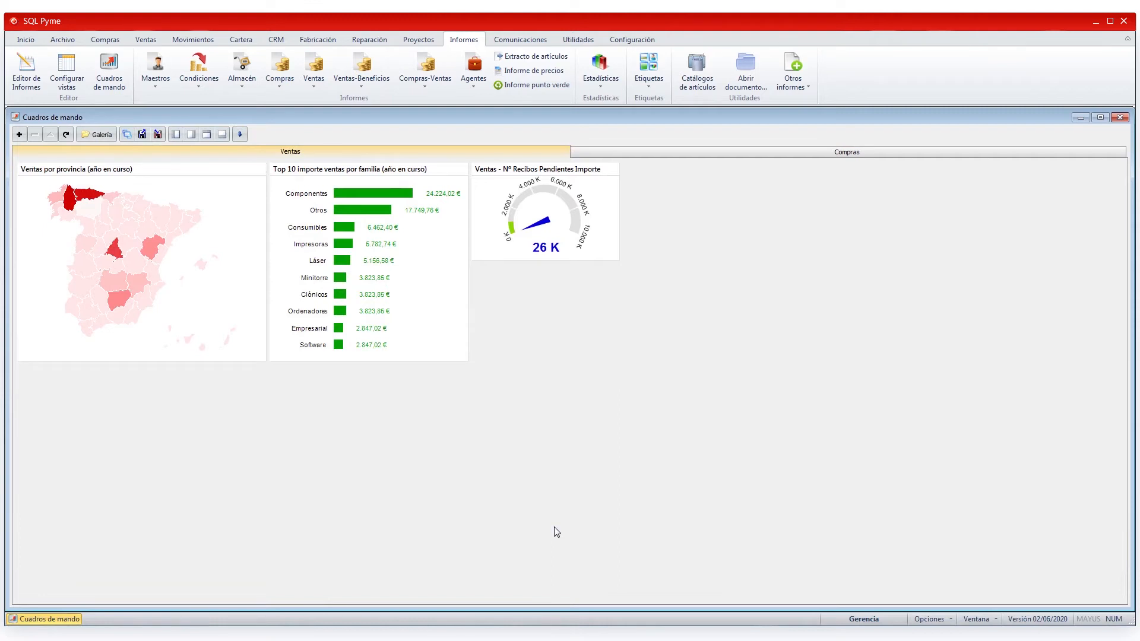
pyautogui.click(175, 138)
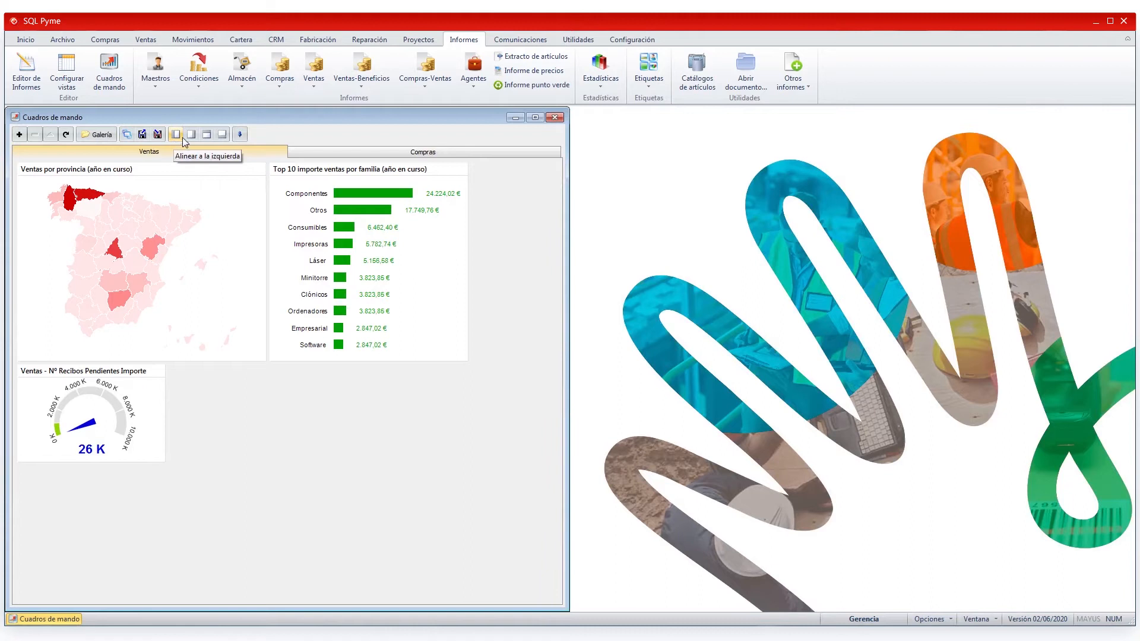
pyautogui.click(189, 134)
pyautogui.click(771, 135)
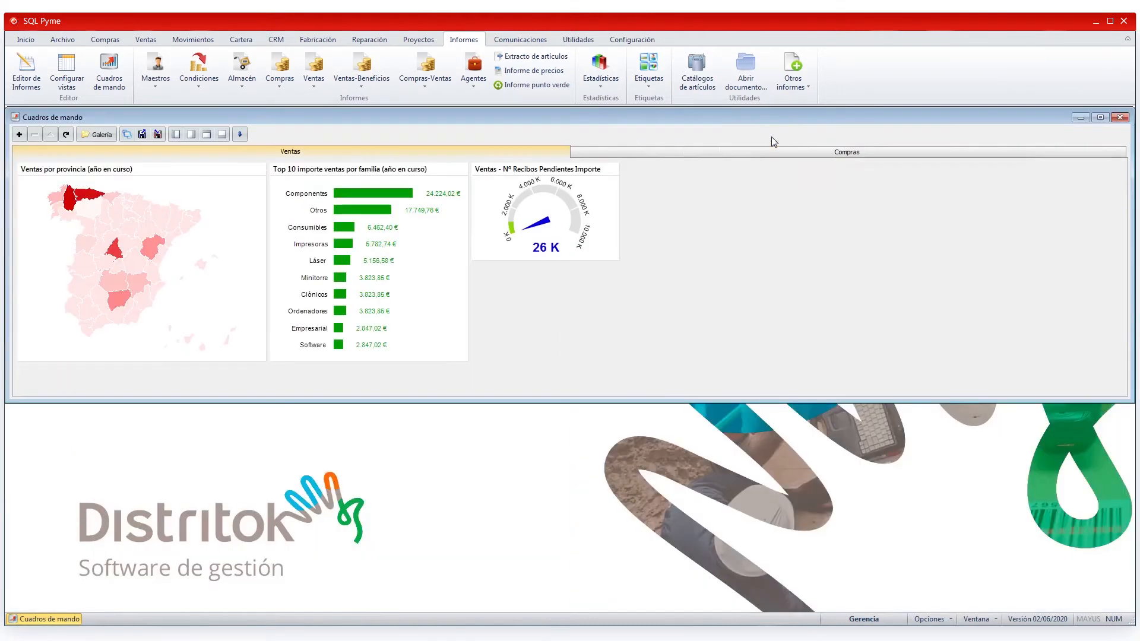
pyautogui.click(222, 135)
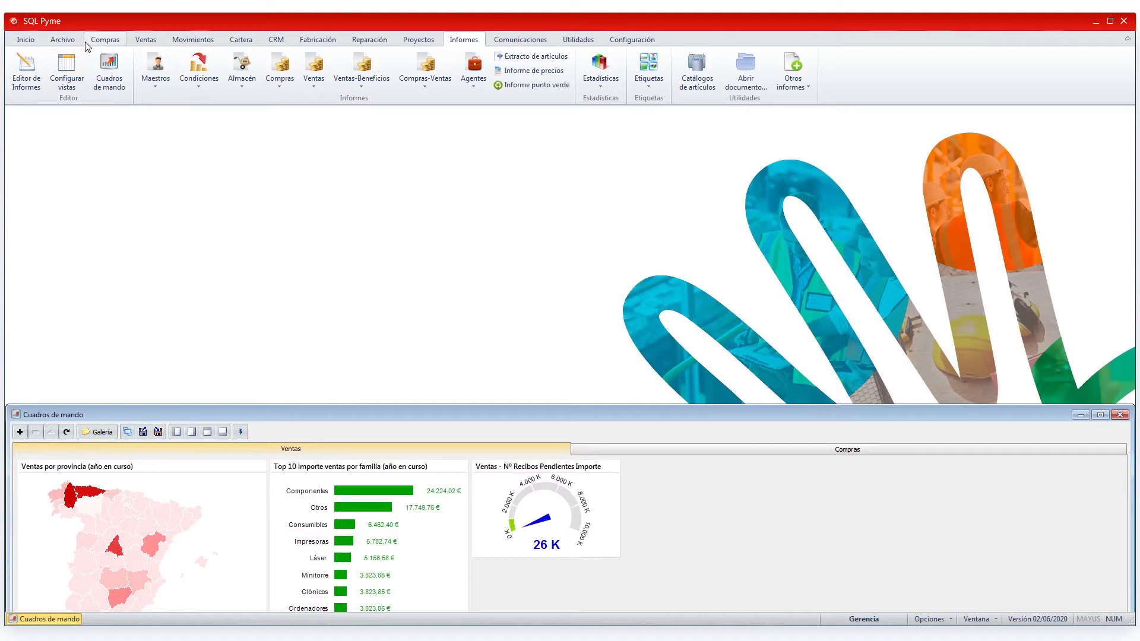
pyautogui.click(147, 40)
pyautogui.click(152, 64)
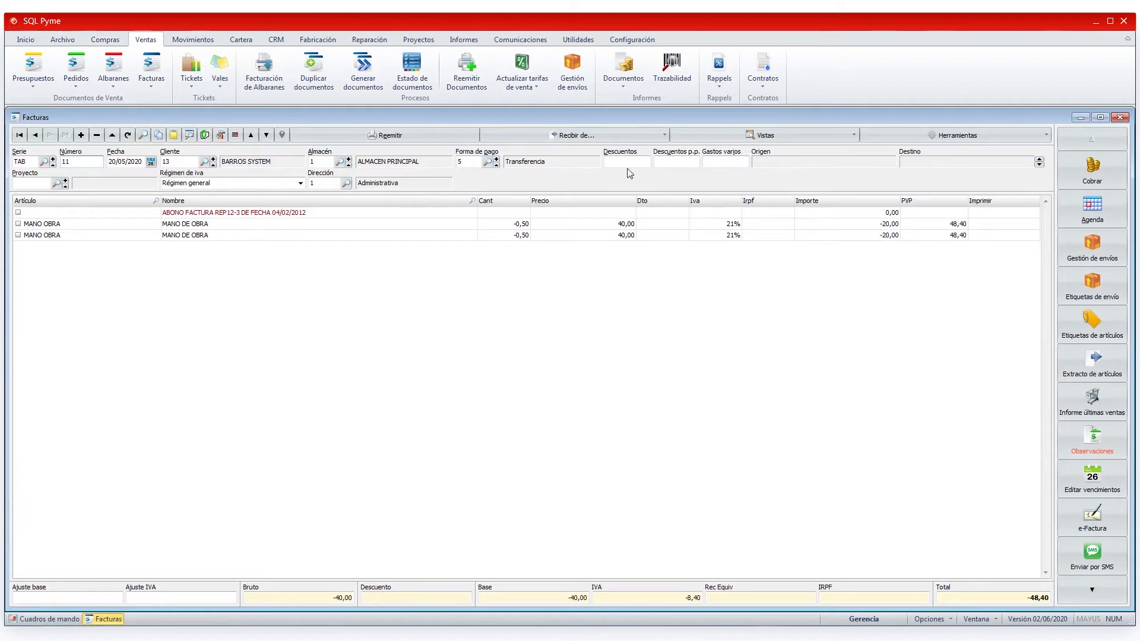
pyautogui.click(1120, 117)
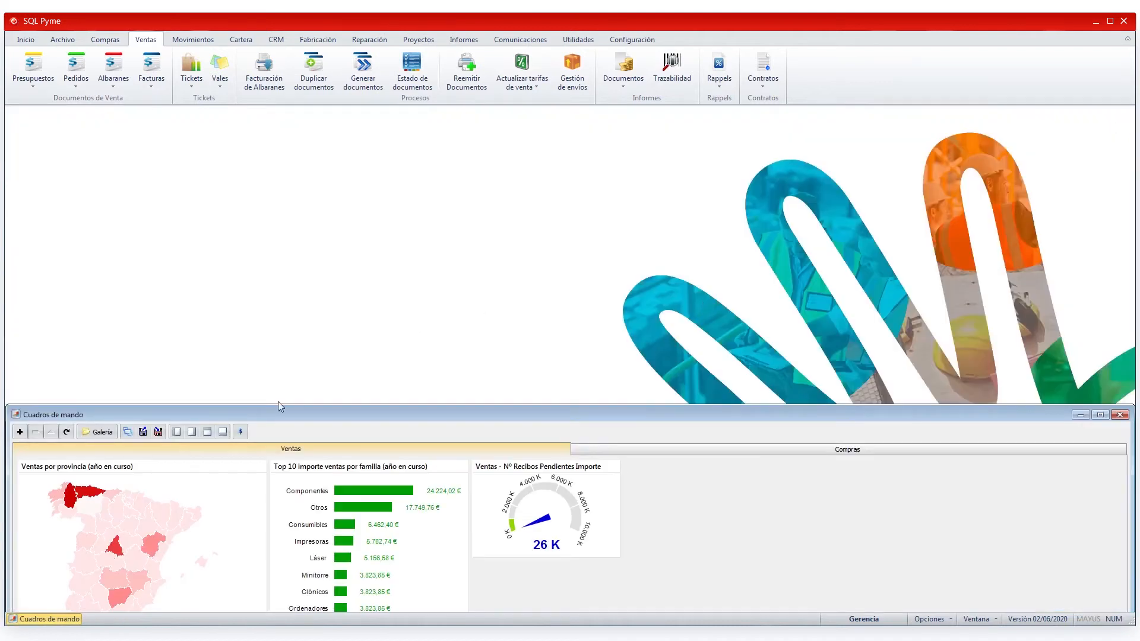
pyautogui.click(240, 432)
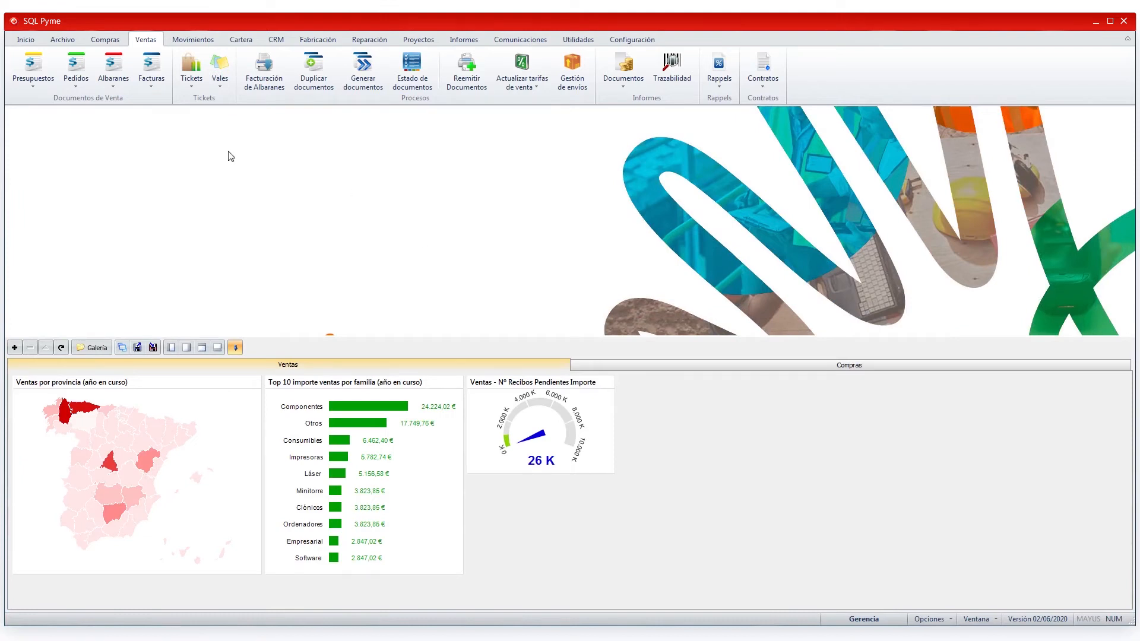
pyautogui.click(152, 67)
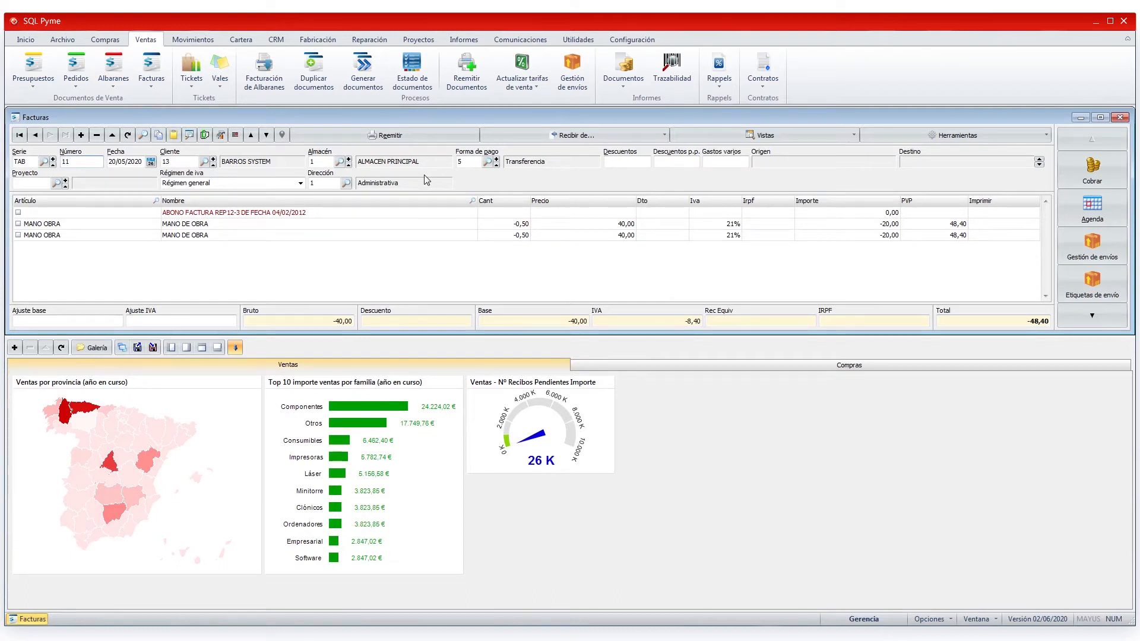
pyautogui.click(1120, 117)
pyautogui.click(236, 349)
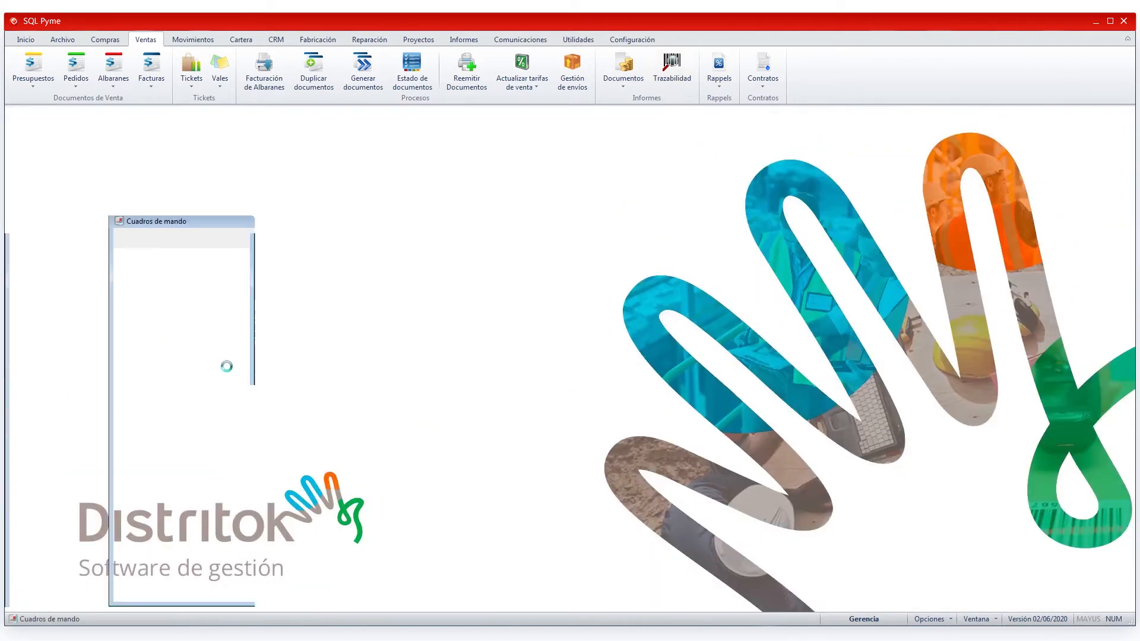
pyautogui.click(1100, 414)
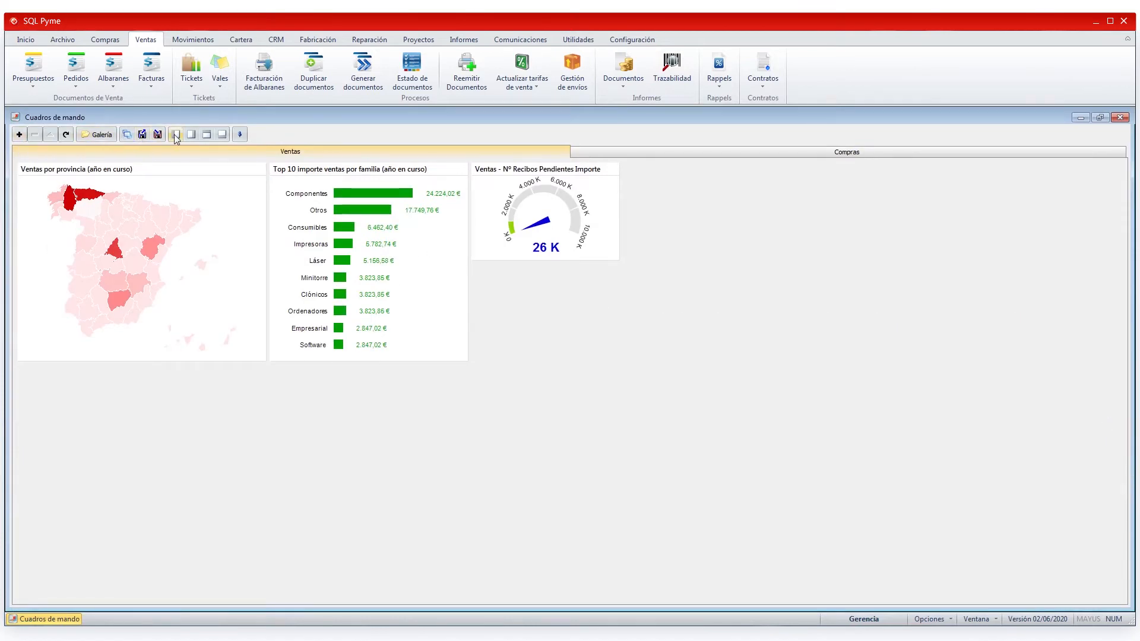
# - Untick Mostrar herramientas in the dashboard's shortcut menu to hide the toolbar
pyautogui.rightClick(239, 401)
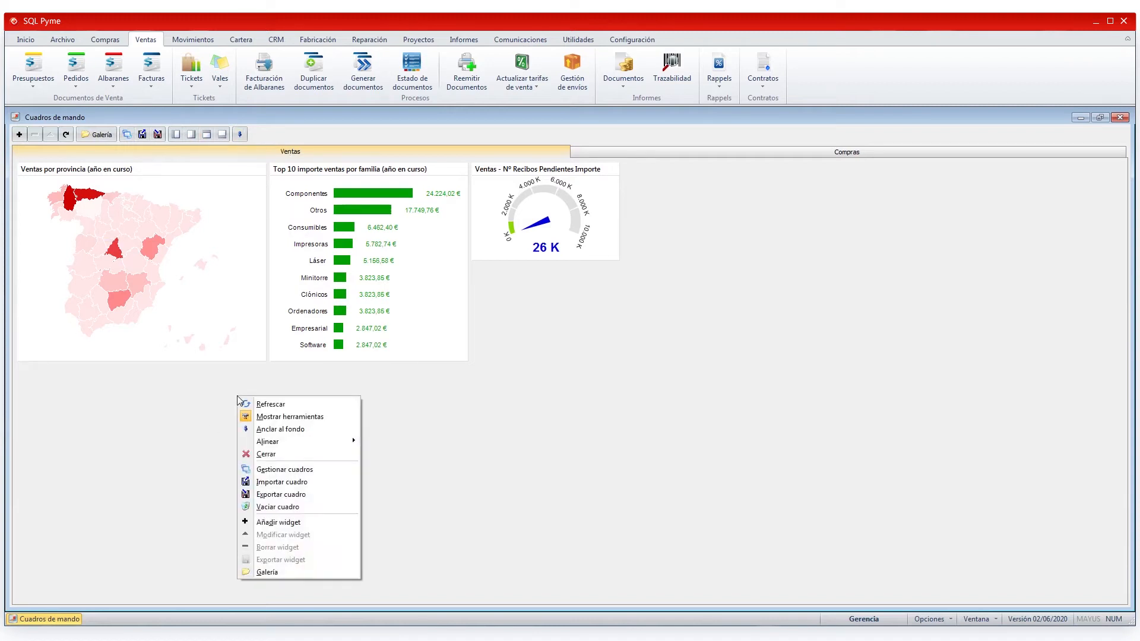
pyautogui.click(279, 418)
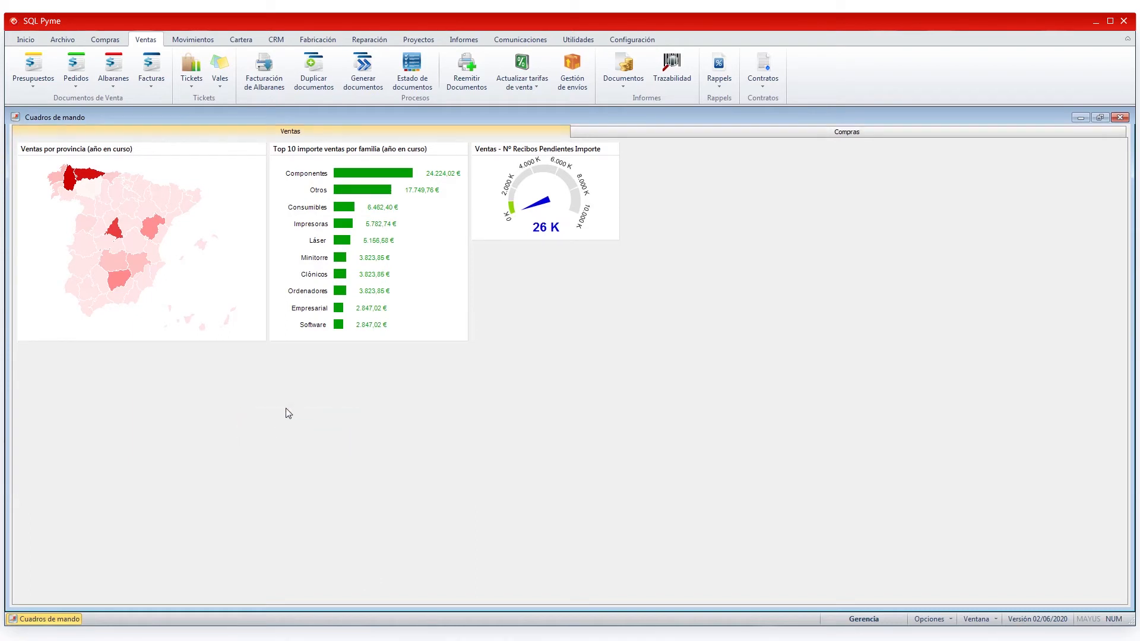
pyautogui.rightClick(483, 308)
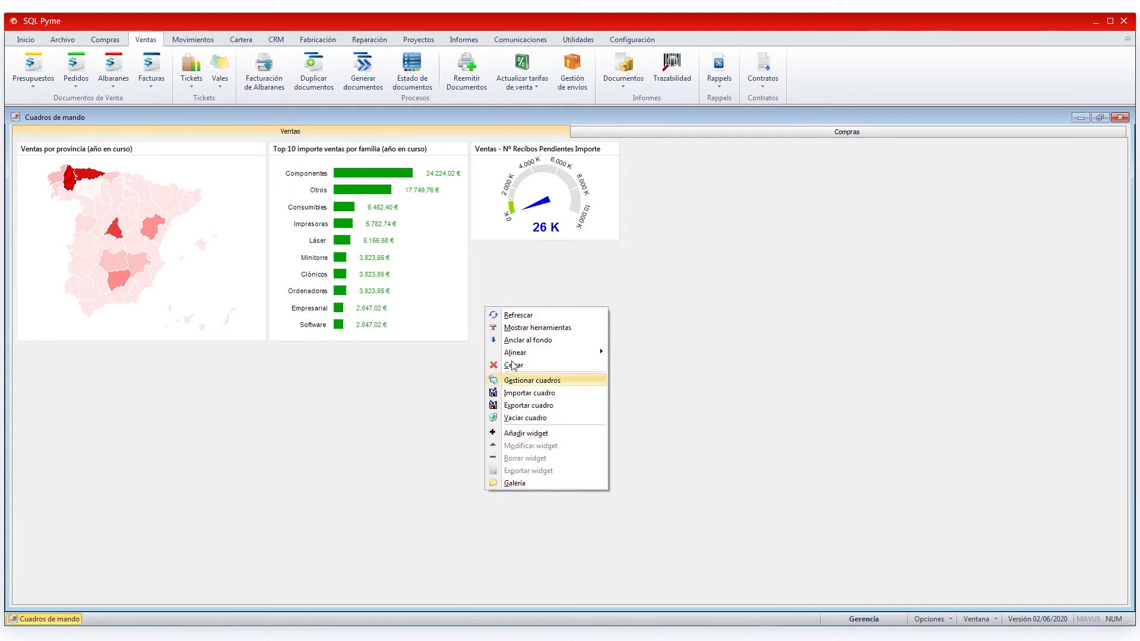
pyautogui.click(354, 414)
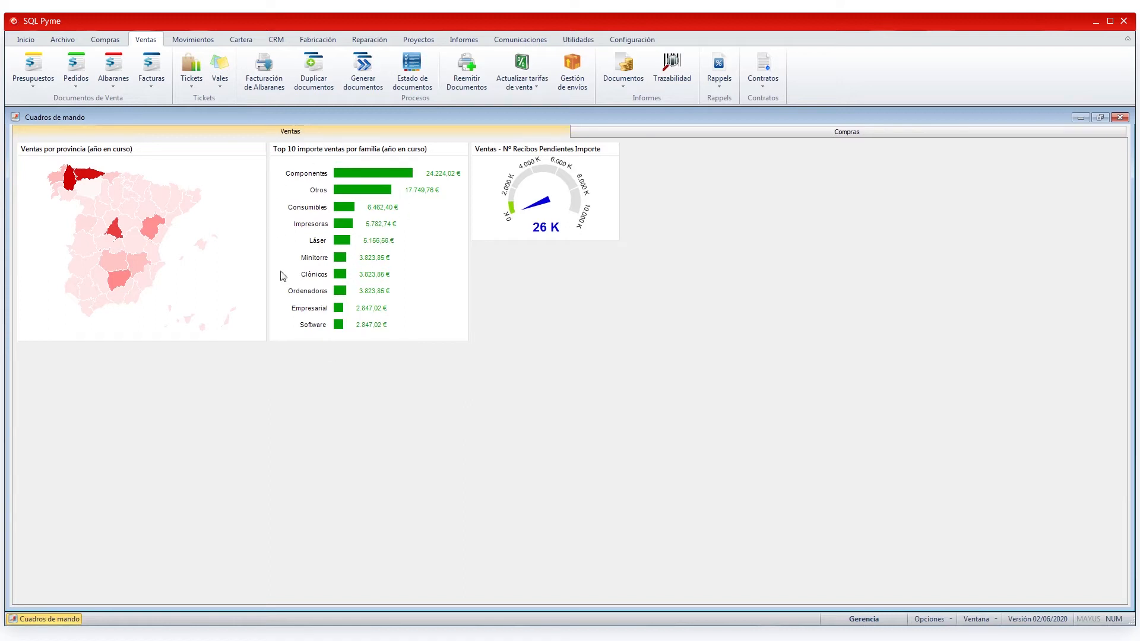
pyautogui.rightClick(425, 286)
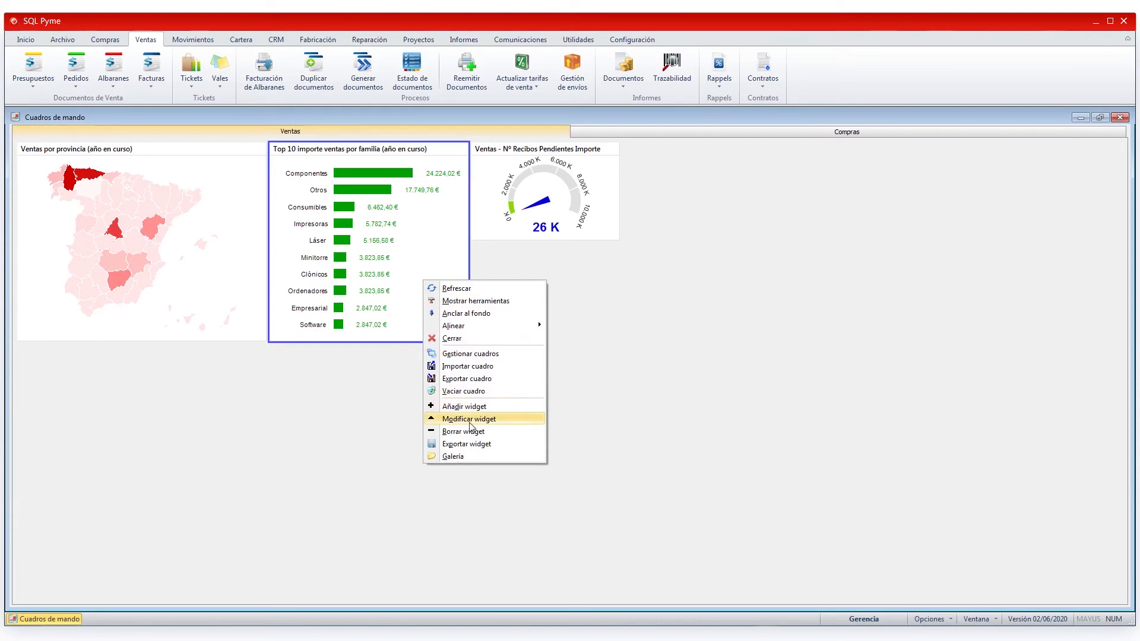
pyautogui.click(484, 419)
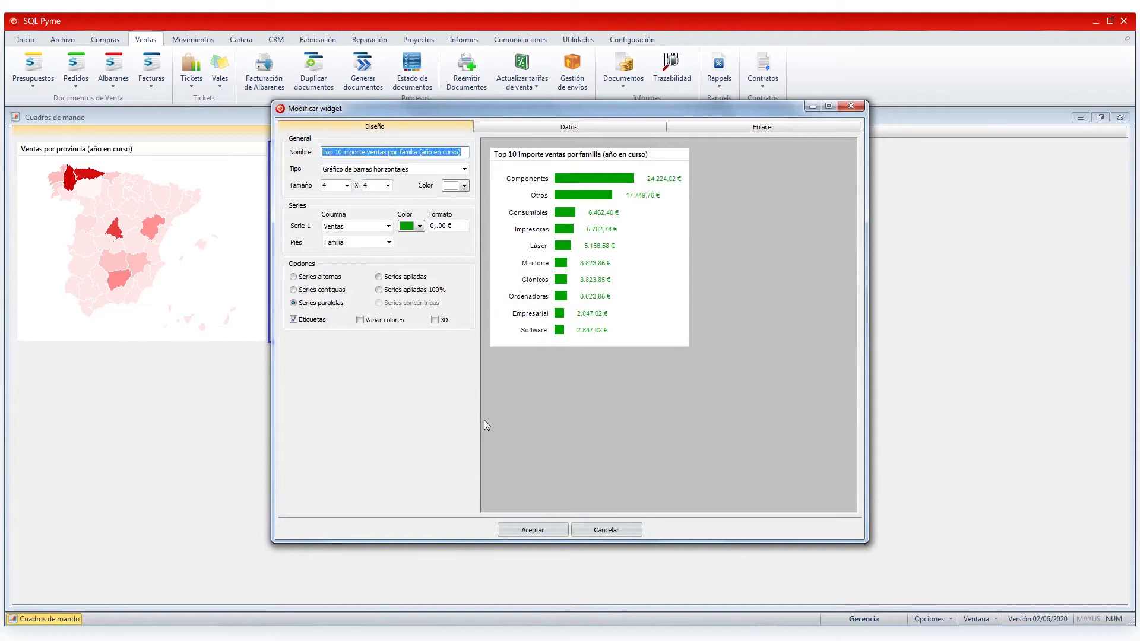
pyautogui.click(625, 529)
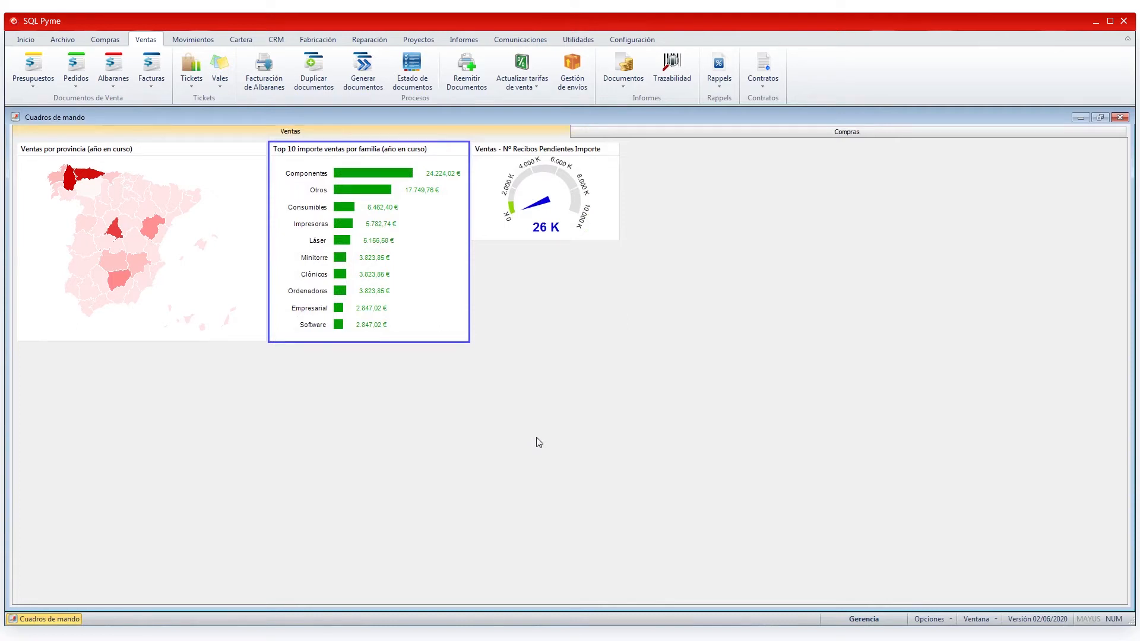
# - Duplicate the Ventas por mes gallery widget and save the copy as 'Comparativa ventas meses'
pyautogui.rightClick(558, 386)
pyautogui.click(602, 563)
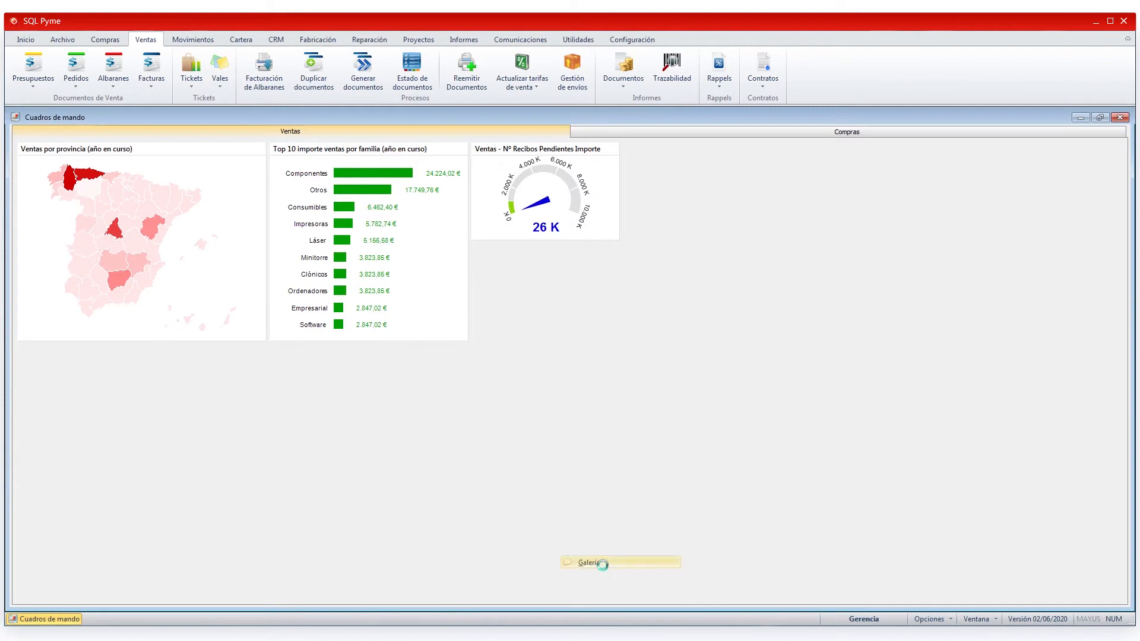
pyautogui.click(386, 211)
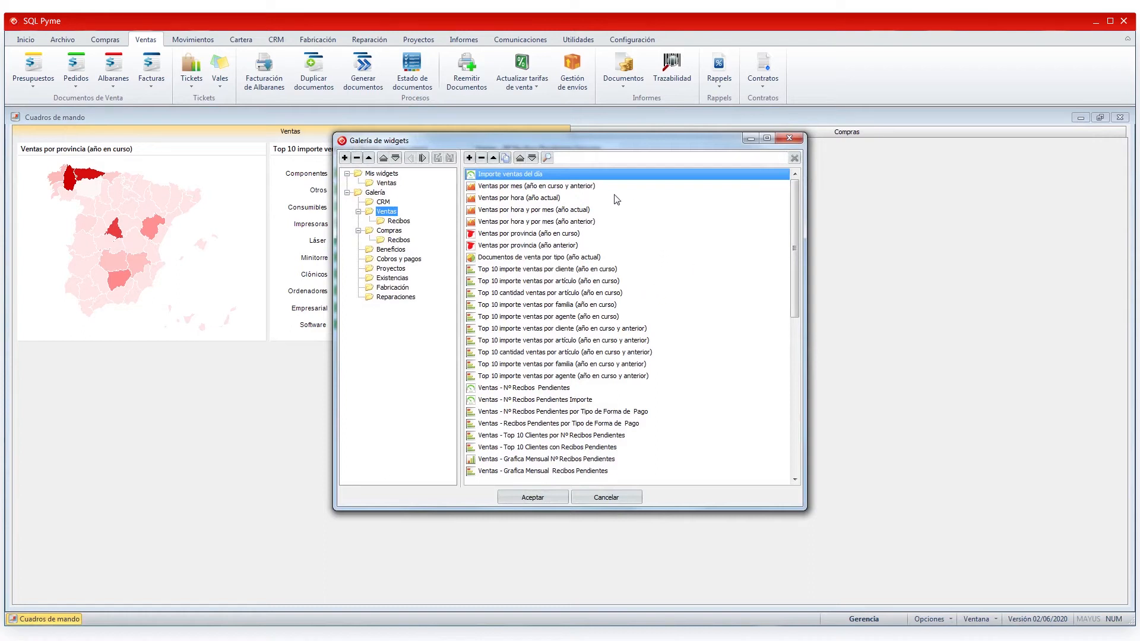
pyautogui.click(519, 188)
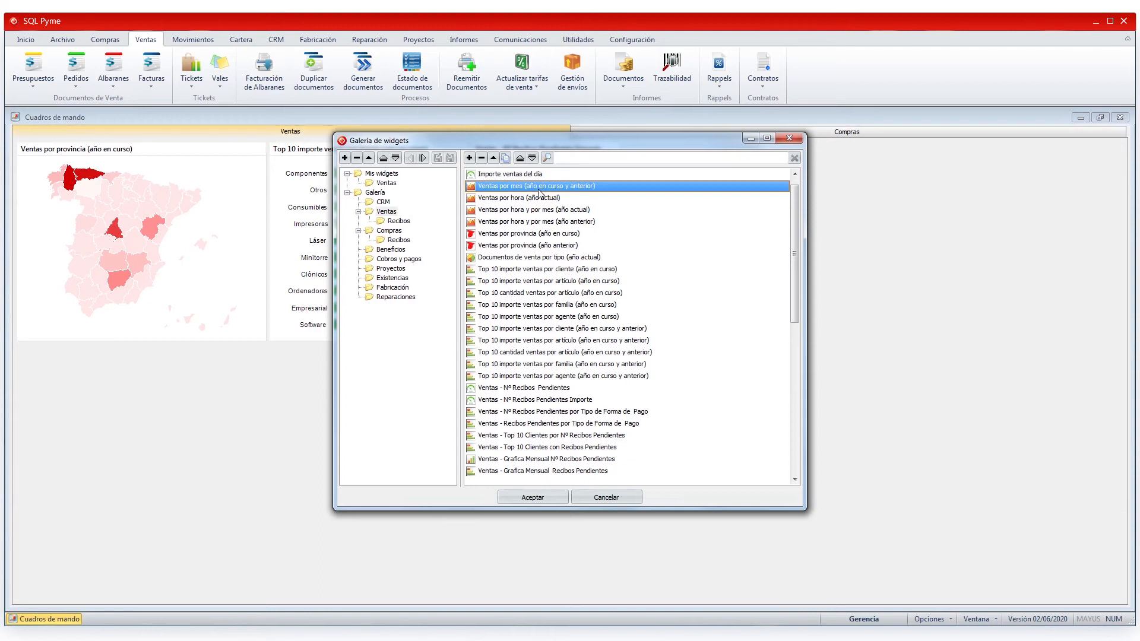
pyautogui.click(507, 159)
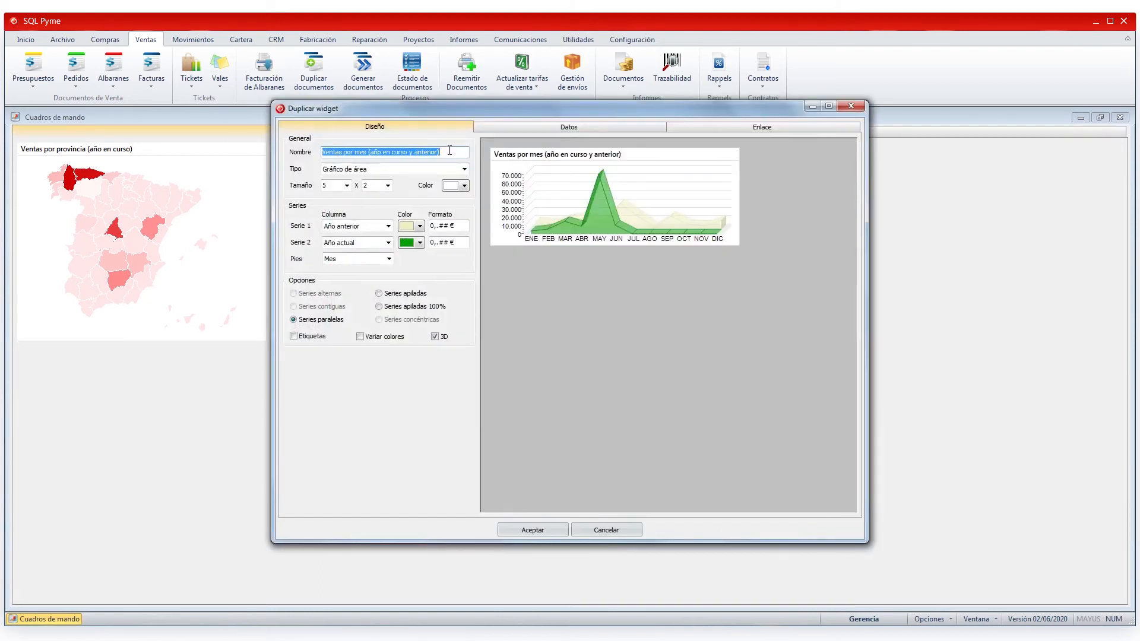
pyautogui.write('Com')
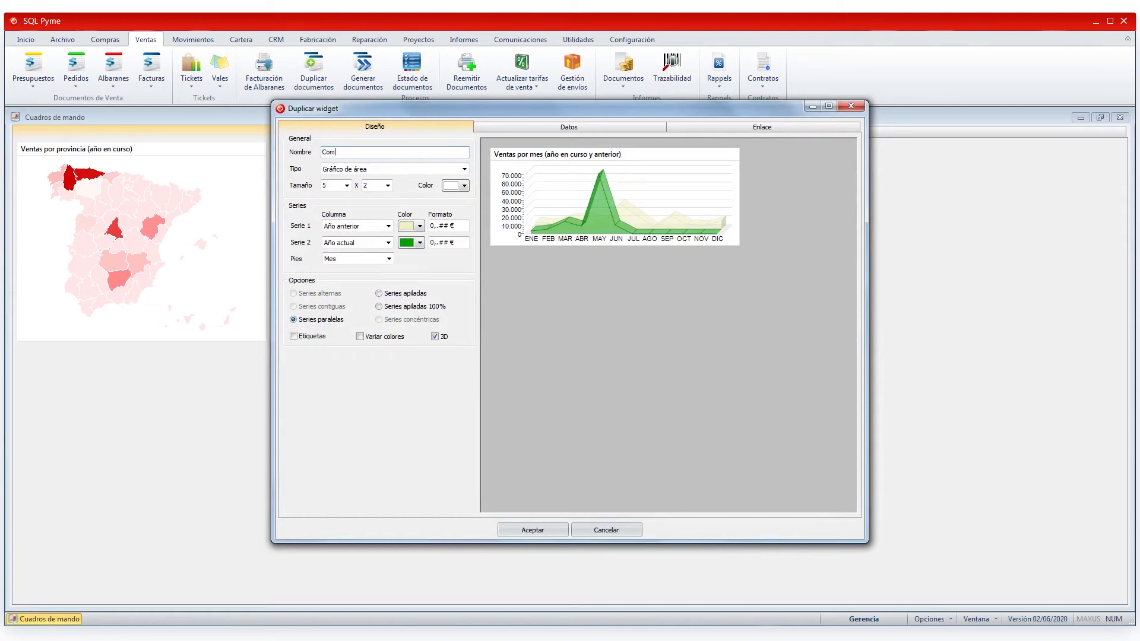
pyautogui.write('psarativa ventas meses')
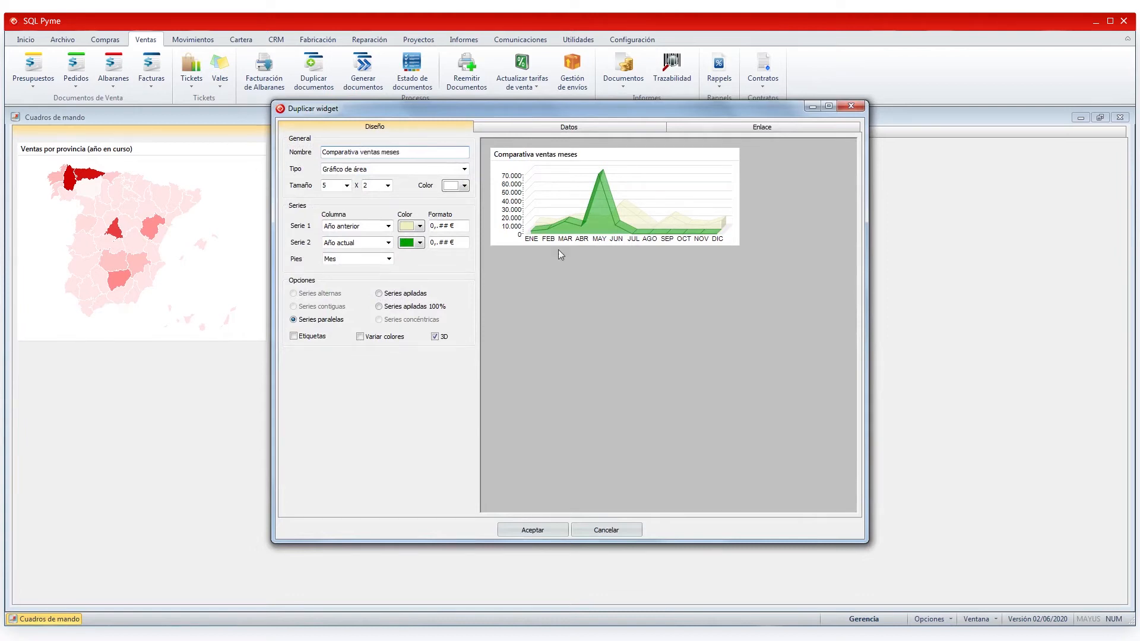
pyautogui.click(533, 529)
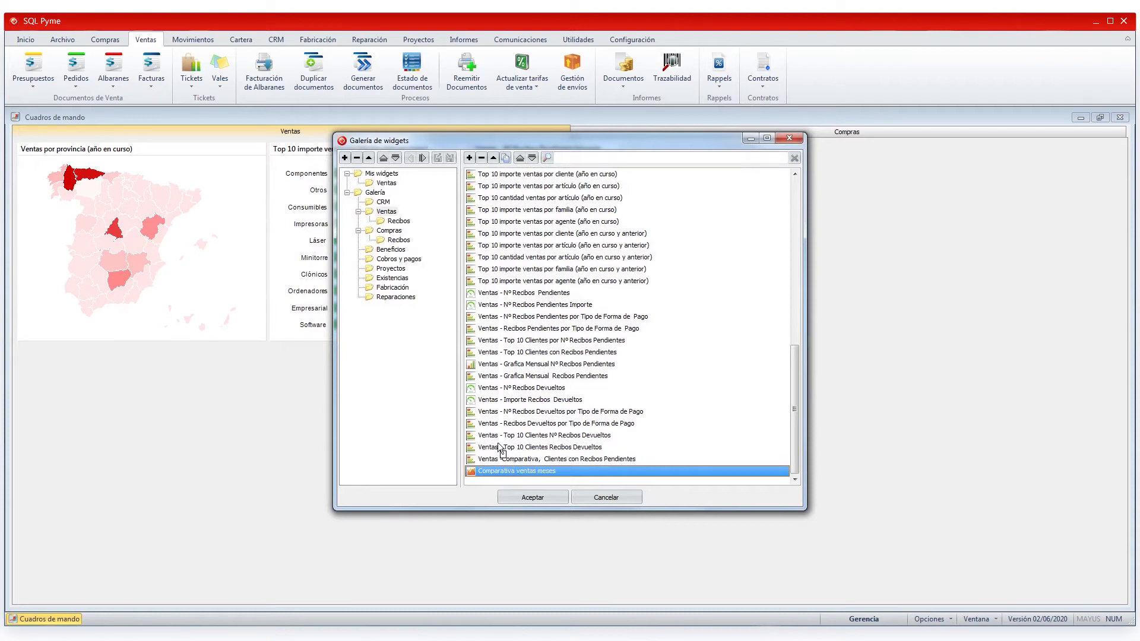
# - File Comparativa ventas meses under Mis widgets › Ventas and place it on the Ventas dashboard beside the gauge
pyautogui.click(378, 194)
pyautogui.click(390, 184)
pyautogui.moveTo(390, 182); pyautogui.dragTo(390, 183)
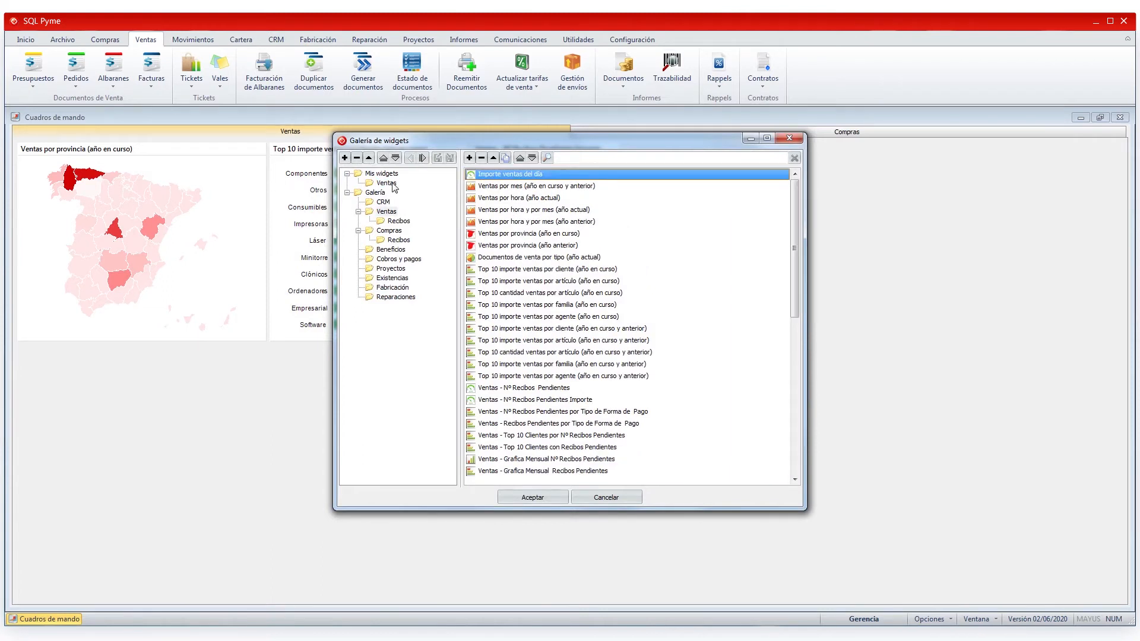
pyautogui.click(391, 183)
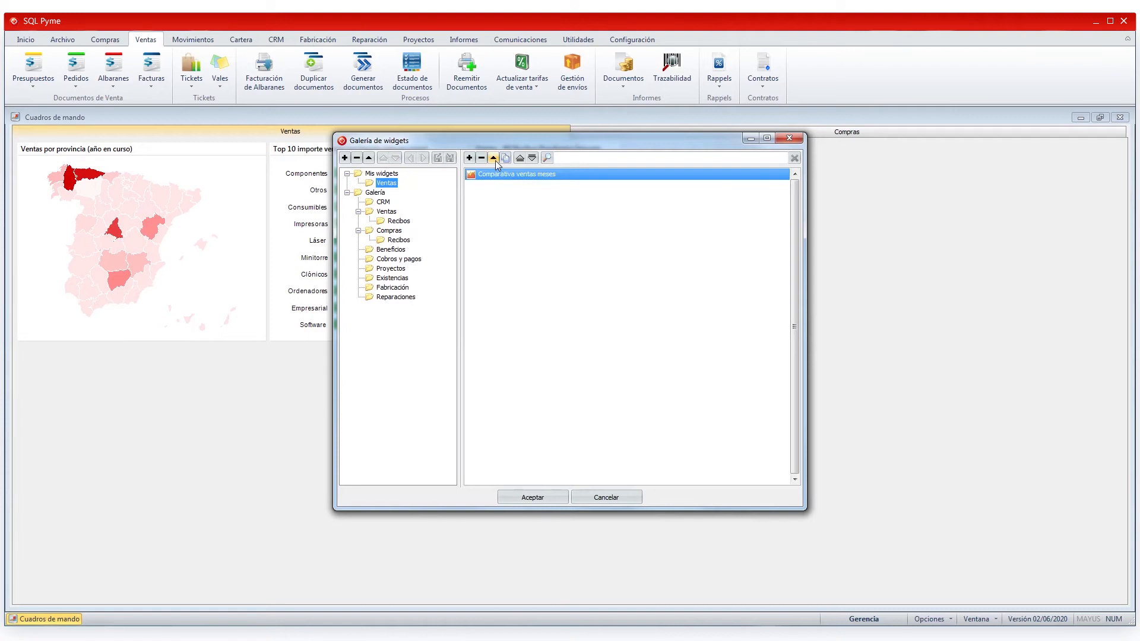
pyautogui.doubleClick(502, 178)
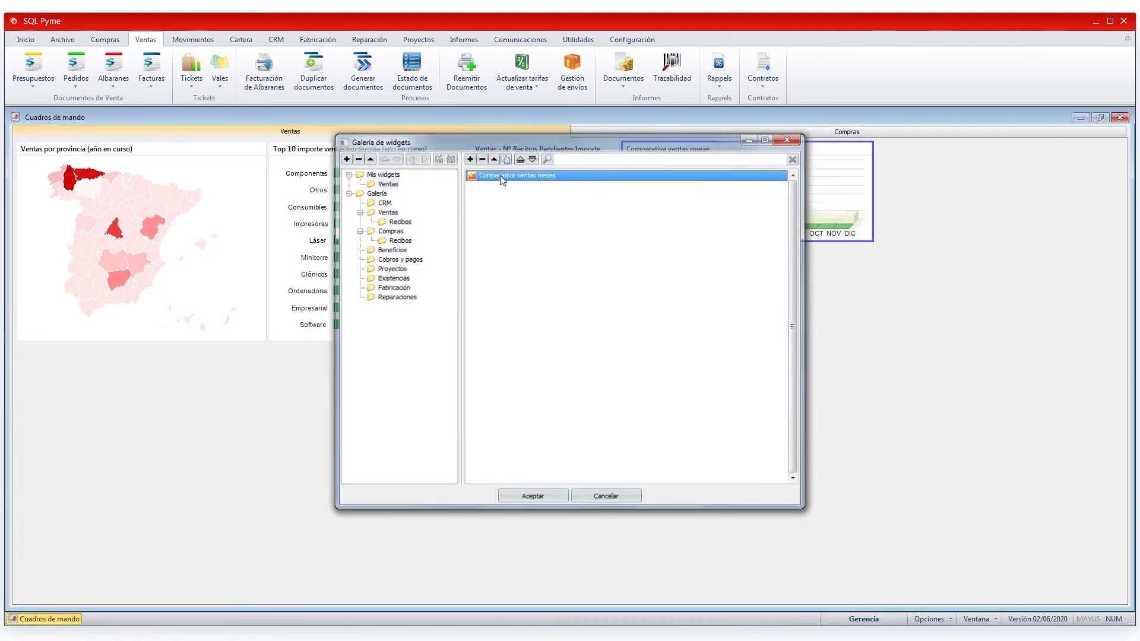
pyautogui.rightClick(794, 200)
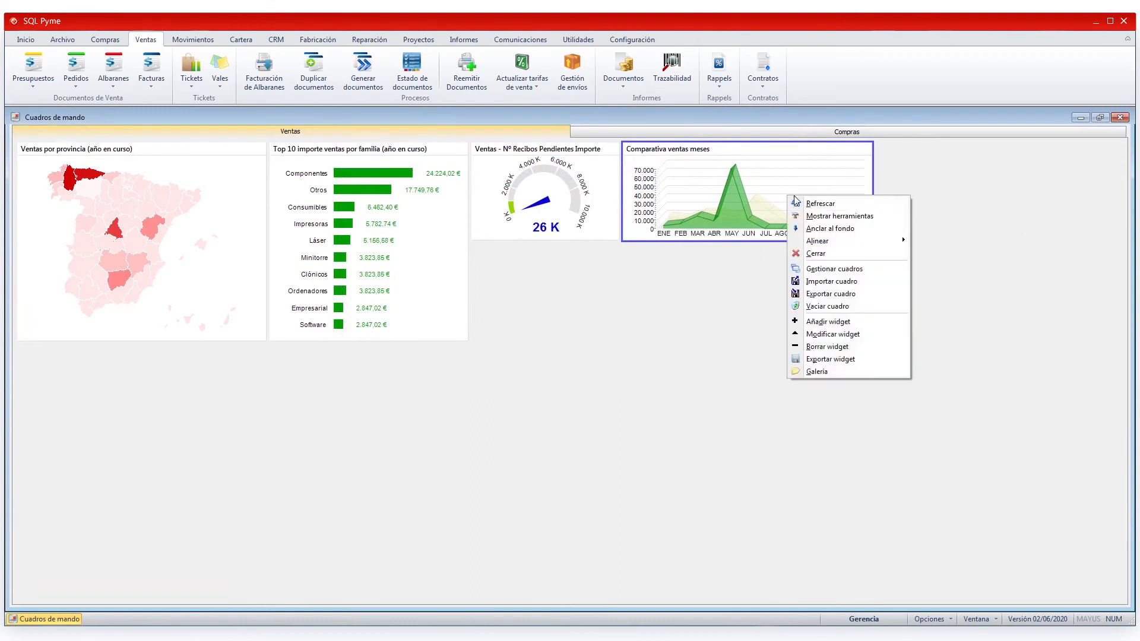
# - In Modificar widget, preview Comparativa ventas meses as line, vertical bar, horizontal bar and area charts
pyautogui.click(841, 338)
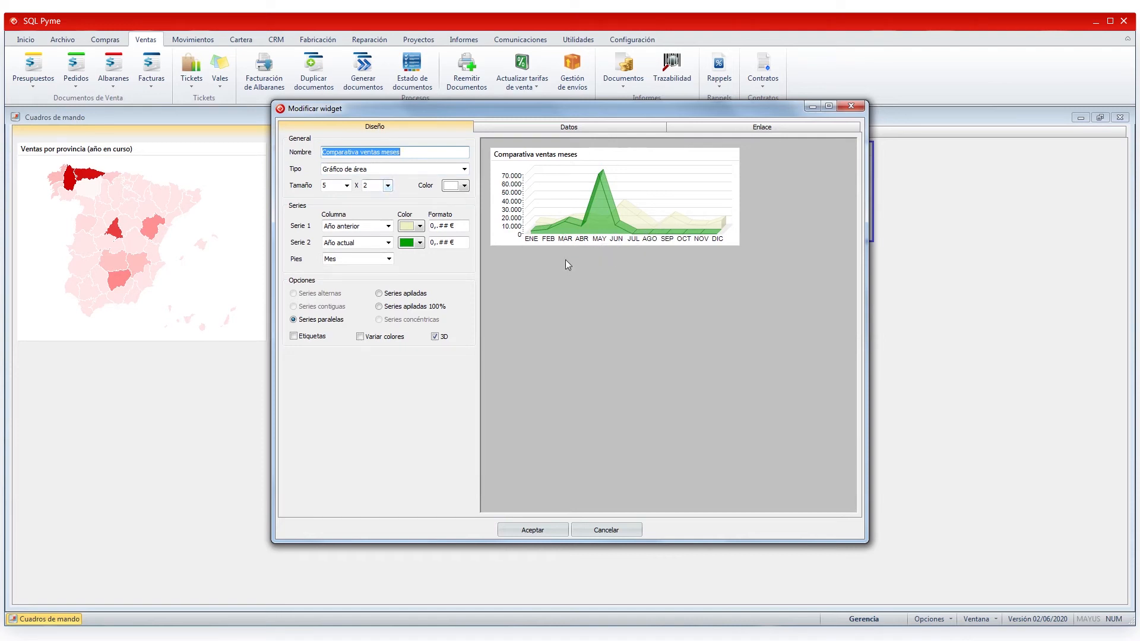
pyautogui.click(464, 169)
pyautogui.click(390, 199)
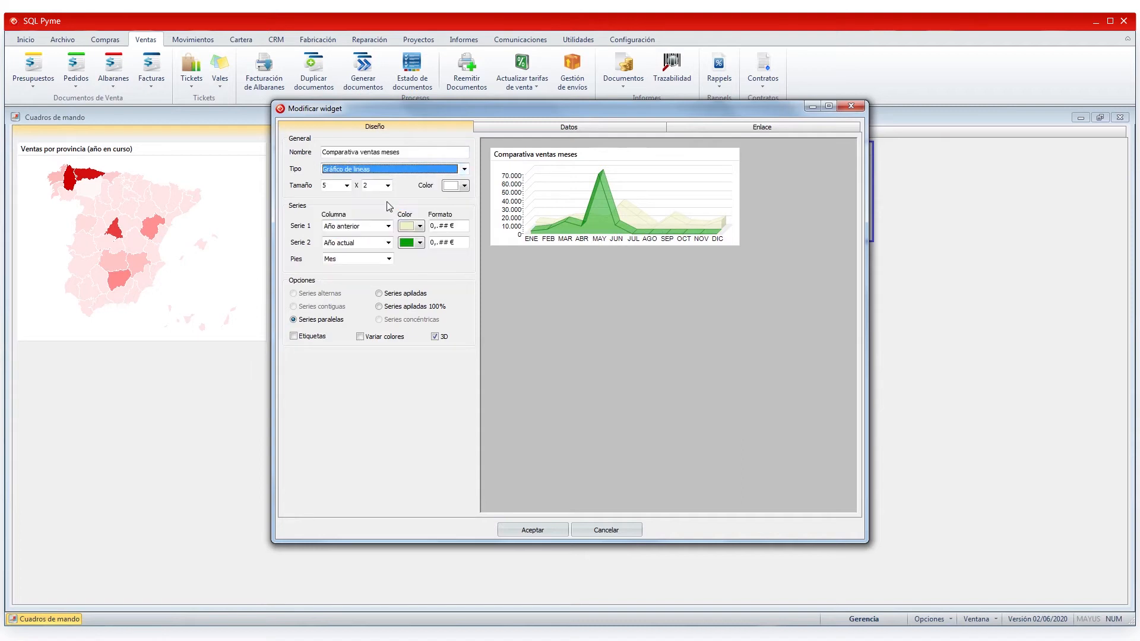
pyautogui.click(464, 169)
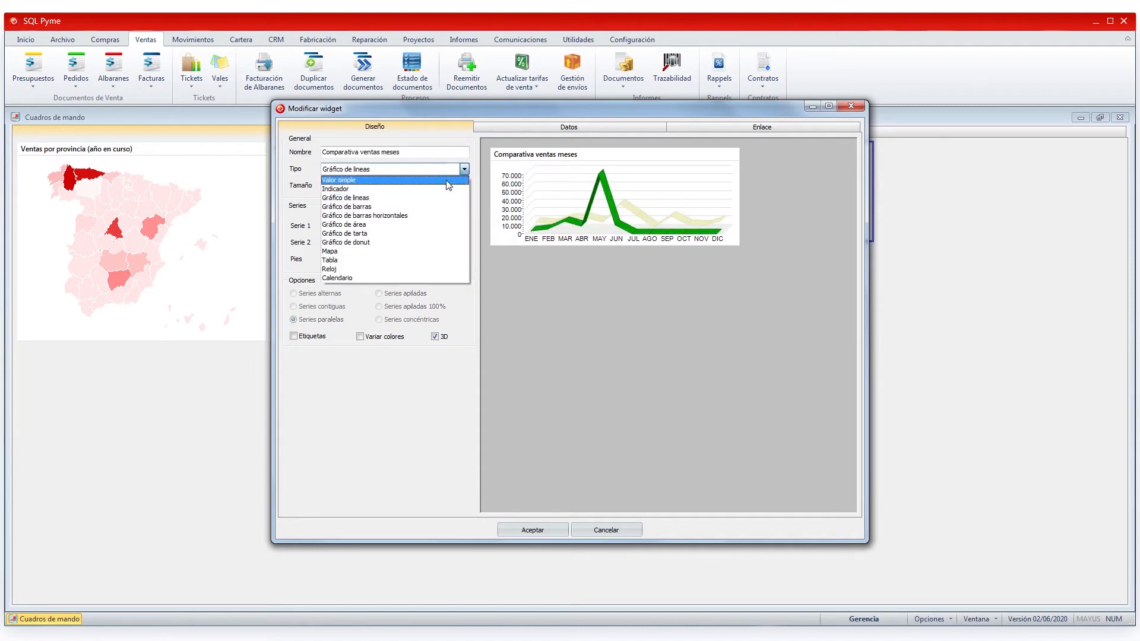
pyautogui.click(434, 209)
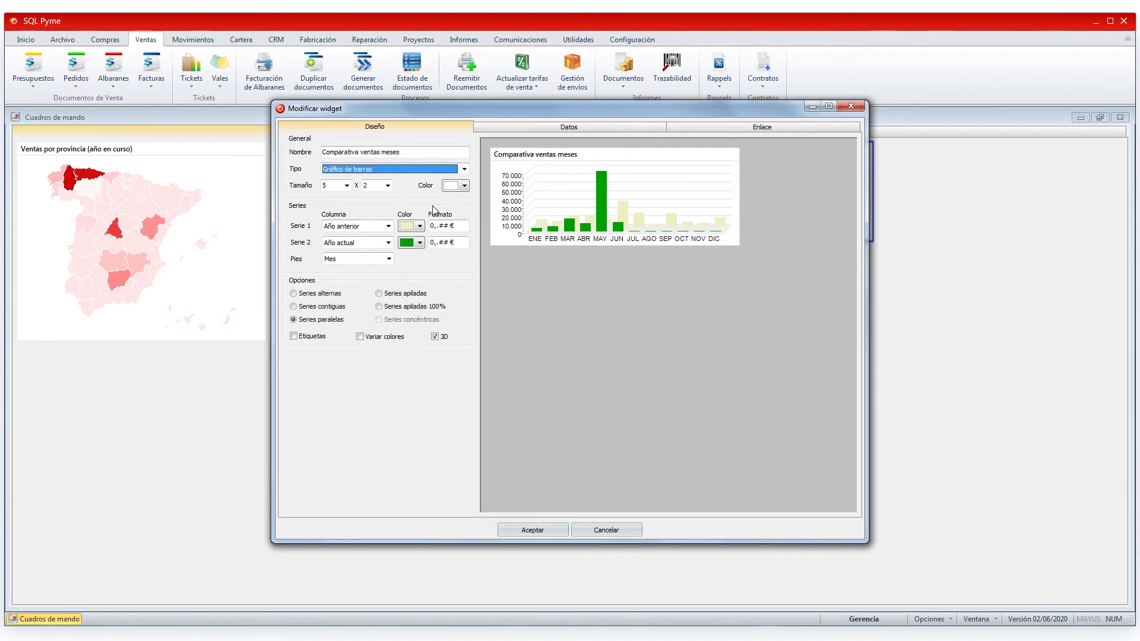
pyautogui.click(464, 170)
pyautogui.click(436, 215)
pyautogui.click(465, 170)
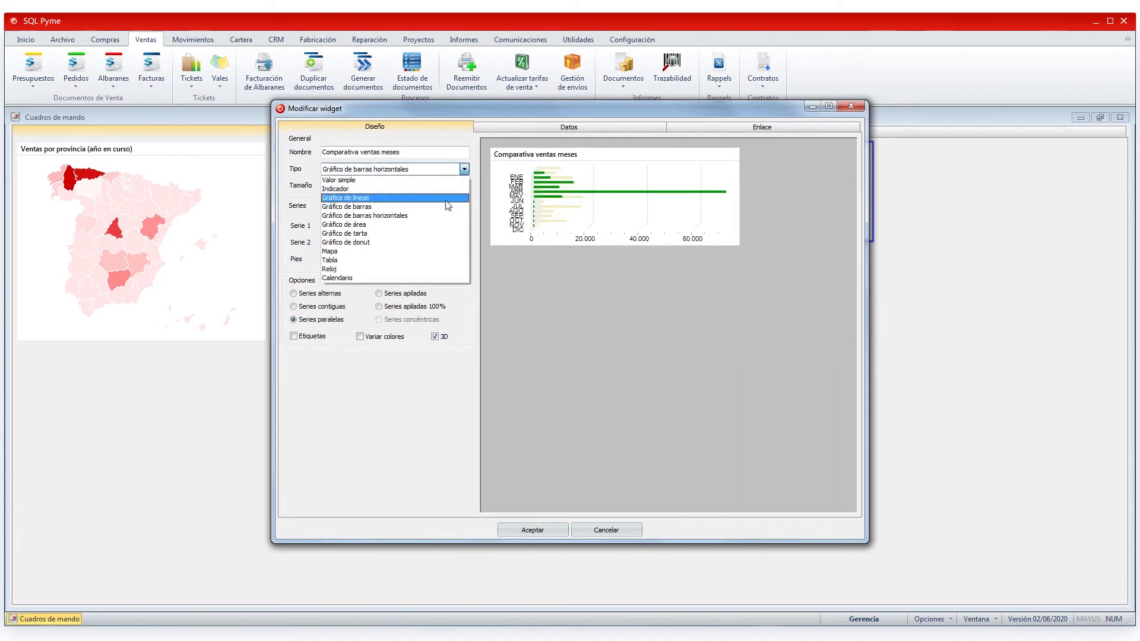
pyautogui.click(434, 226)
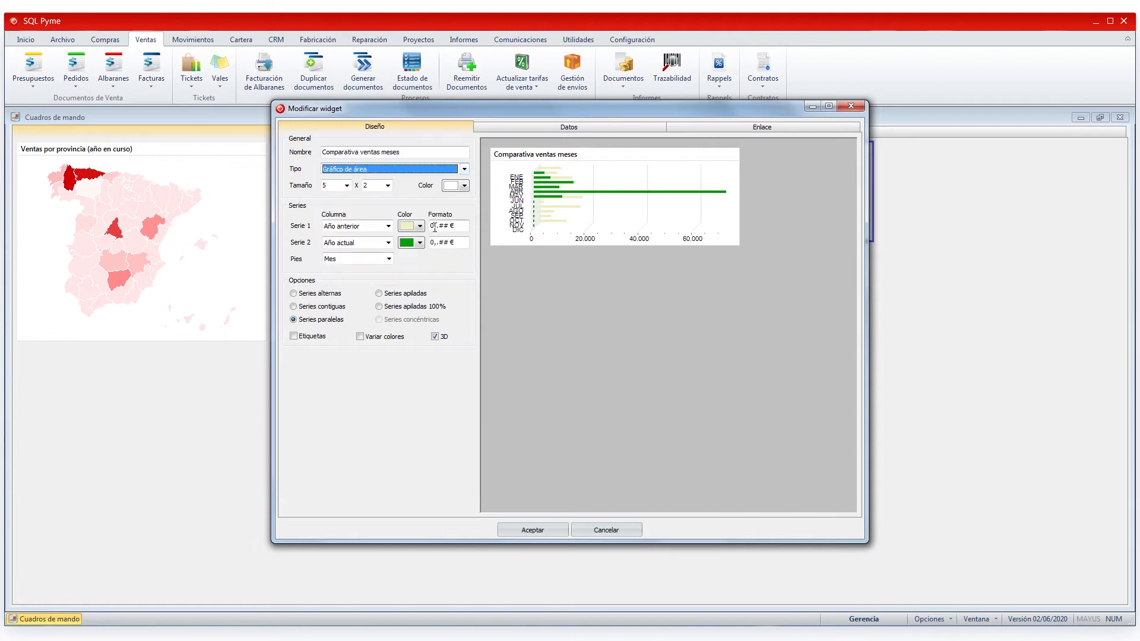
# - Preview the pie and donut types, then set the widget type to Gráfico de barras
pyautogui.click(465, 169)
pyautogui.click(422, 233)
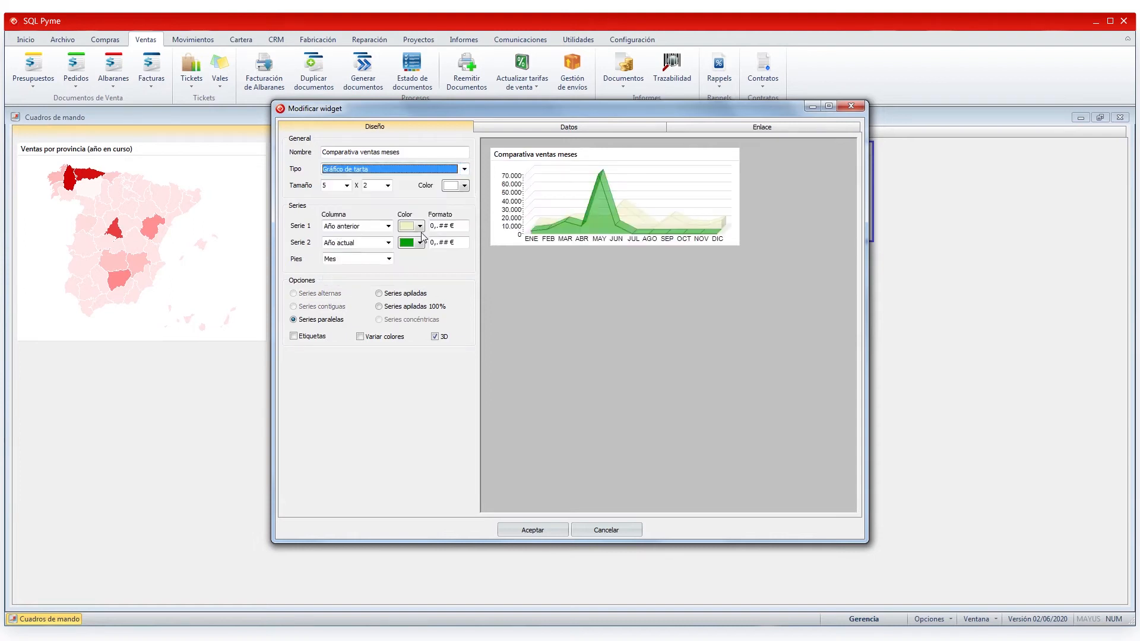
pyautogui.click(464, 169)
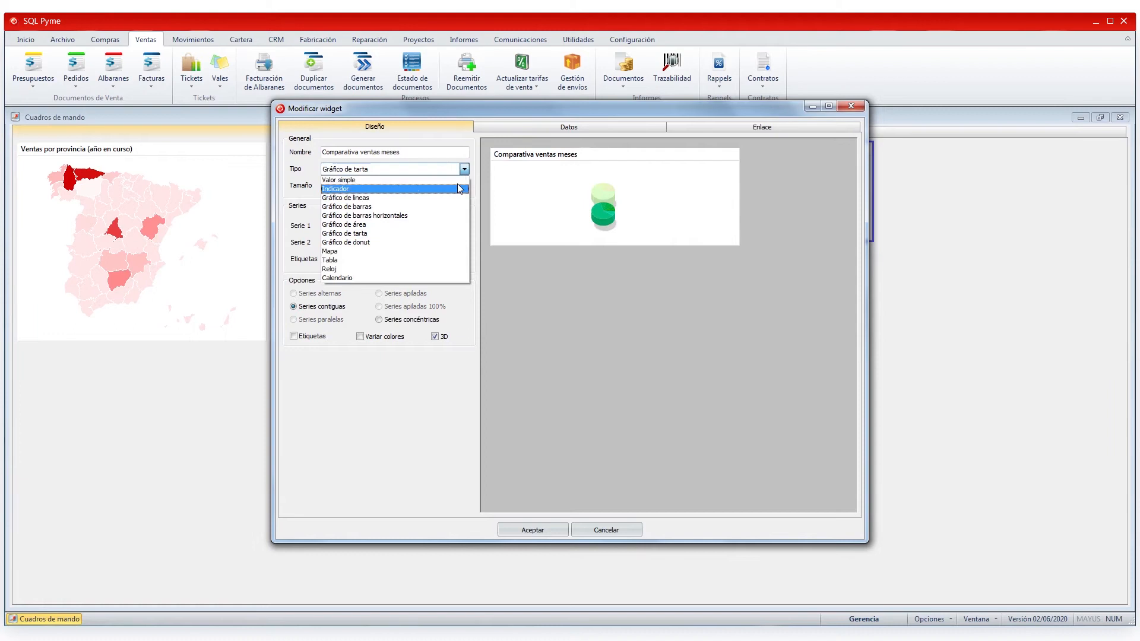
pyautogui.click(428, 242)
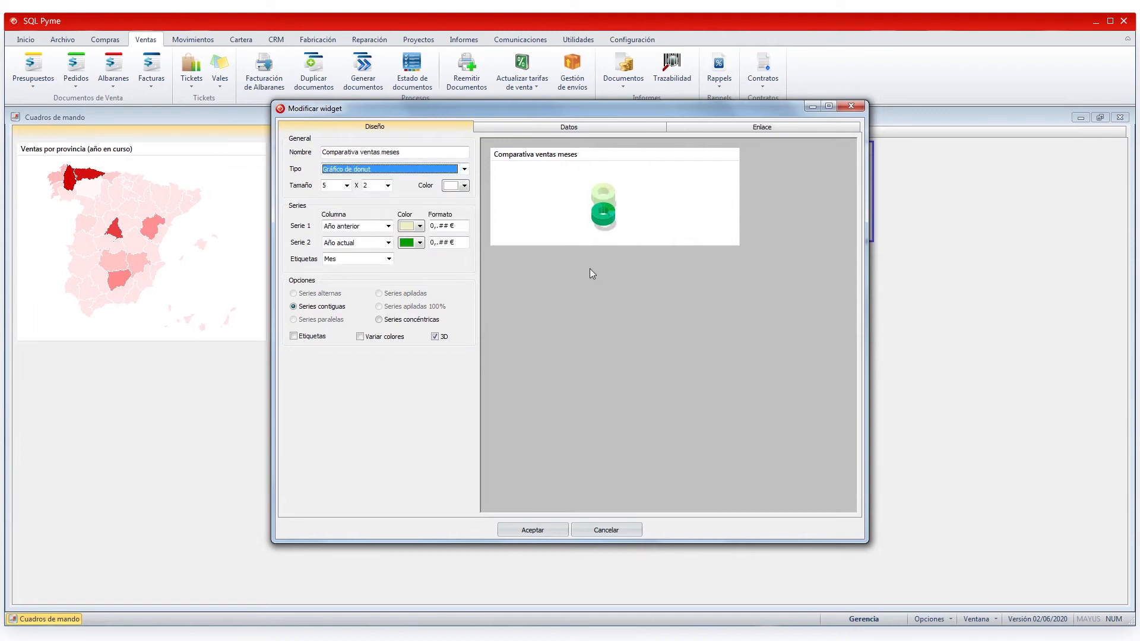
pyautogui.click(465, 169)
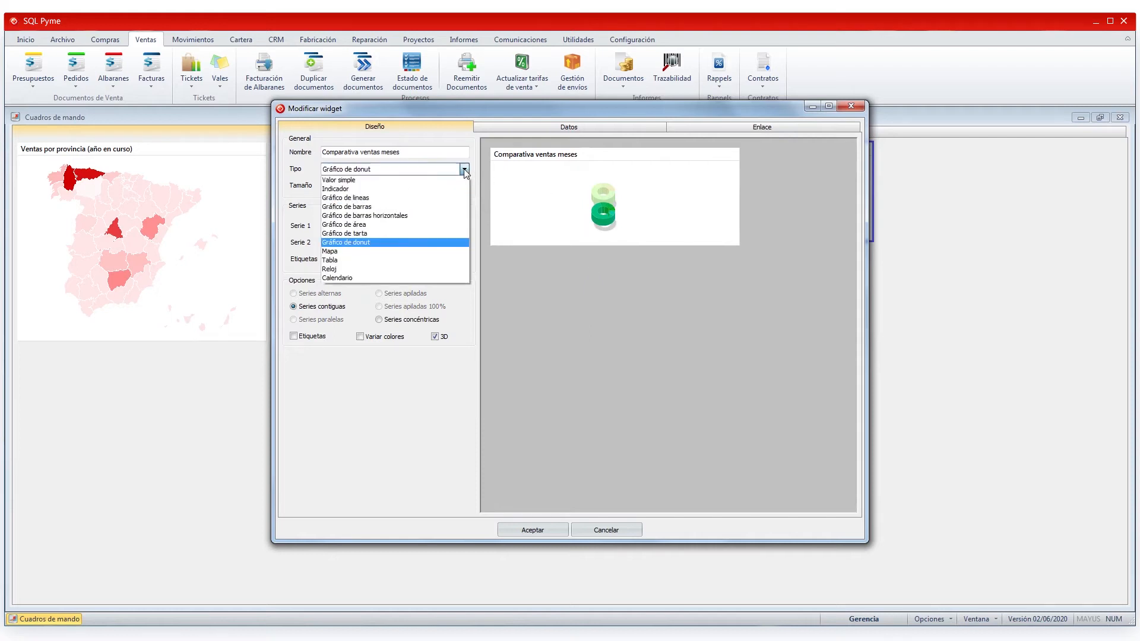
pyautogui.click(413, 208)
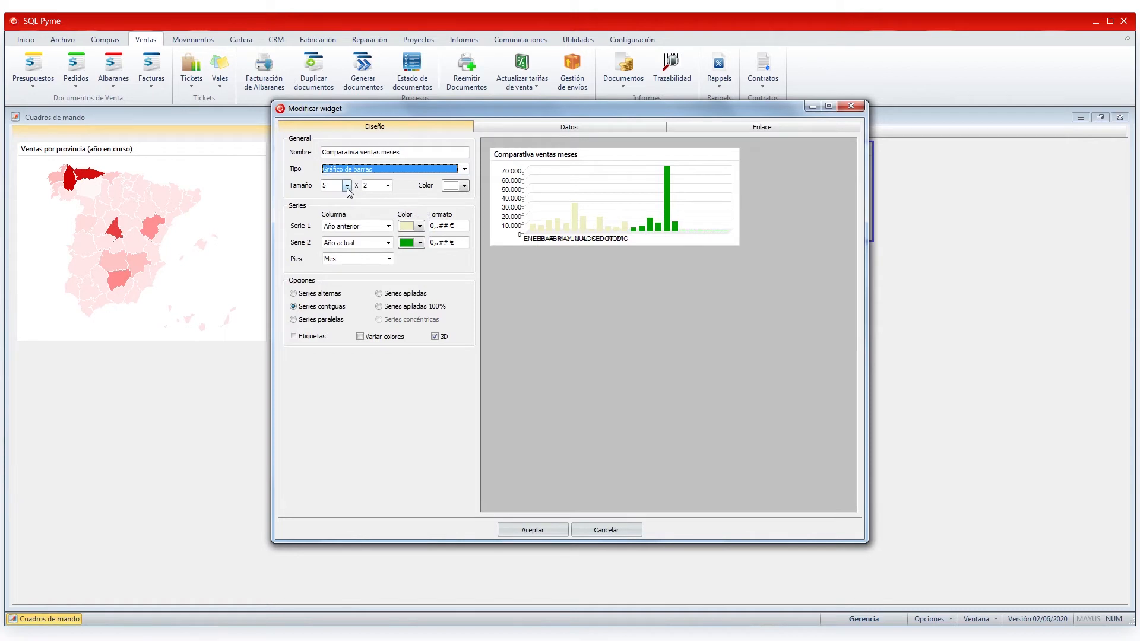
# - Make the widget 3 units tall, leaving its background colour unchanged
pyautogui.click(388, 185)
pyautogui.click(377, 215)
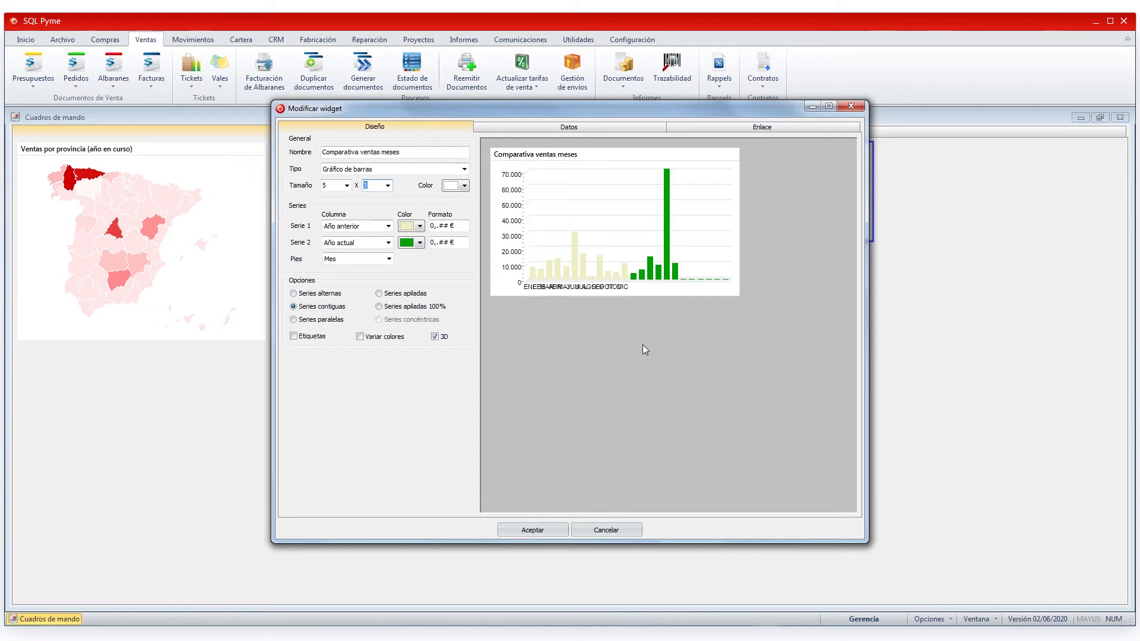
pyautogui.click(465, 187)
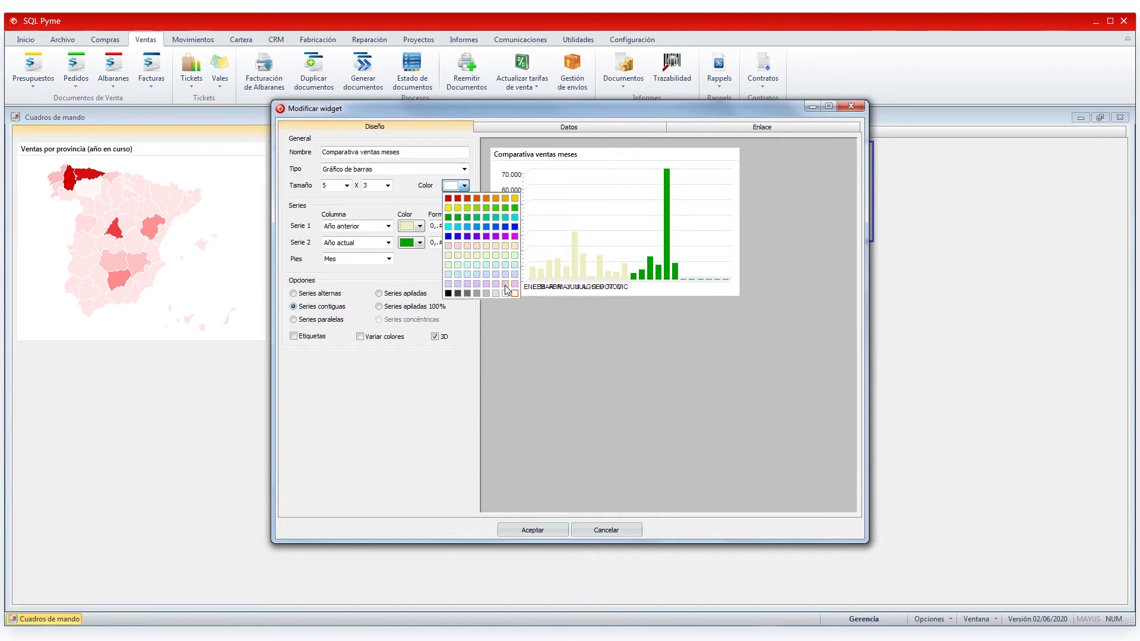
pyautogui.click(499, 336)
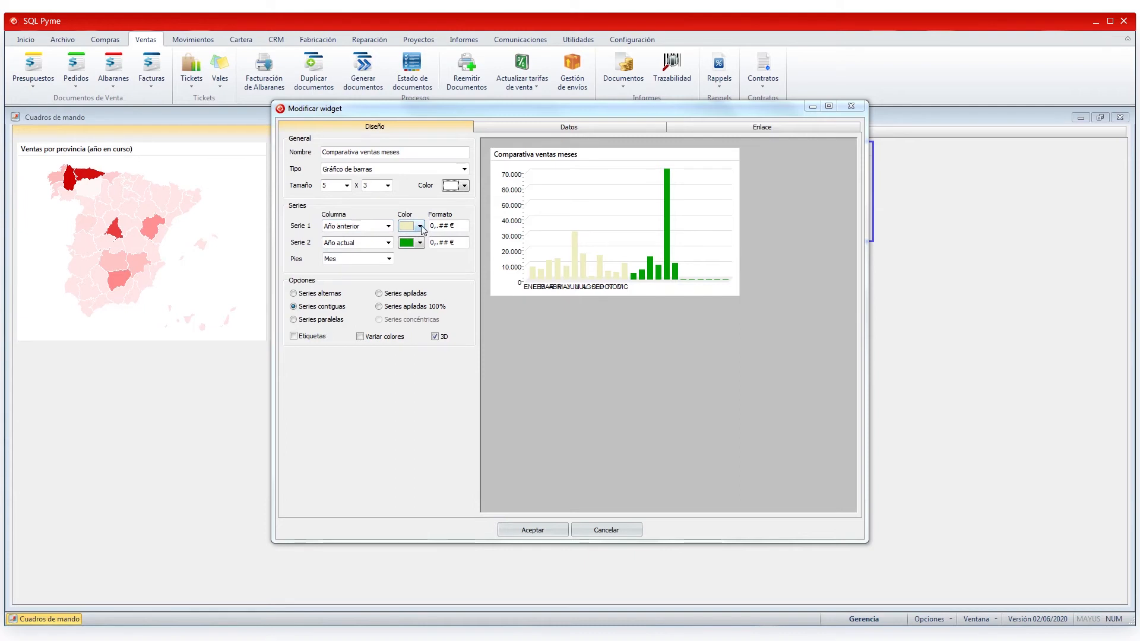
# - Colour the Año anterior bars light cyan and the Año actual bars blue, then select the number format
pyautogui.click(421, 226)
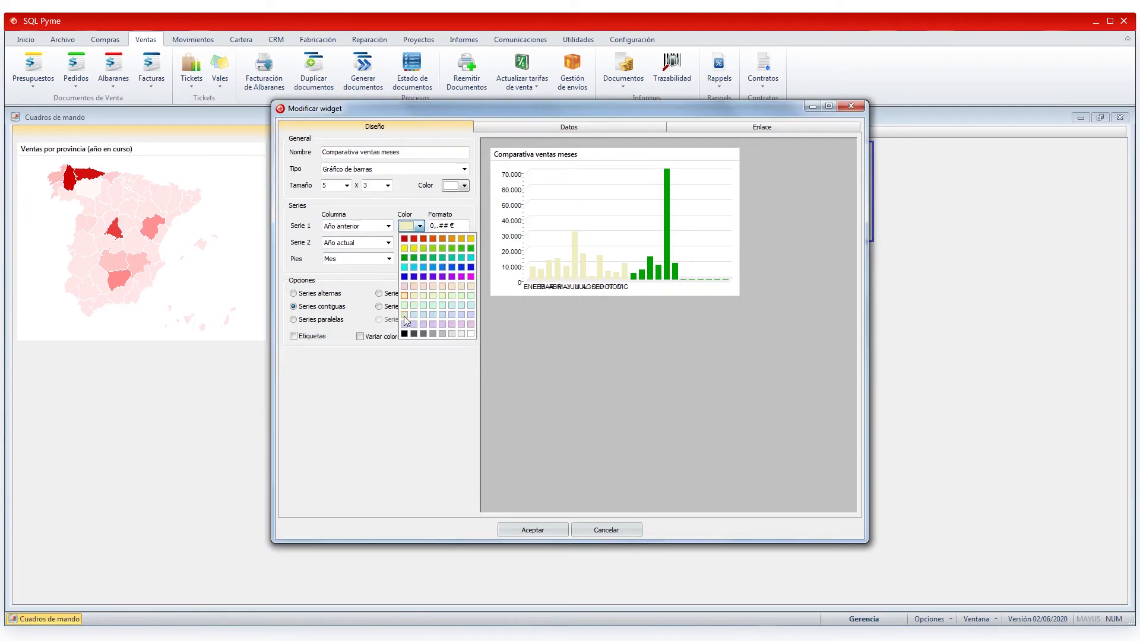
pyautogui.click(458, 305)
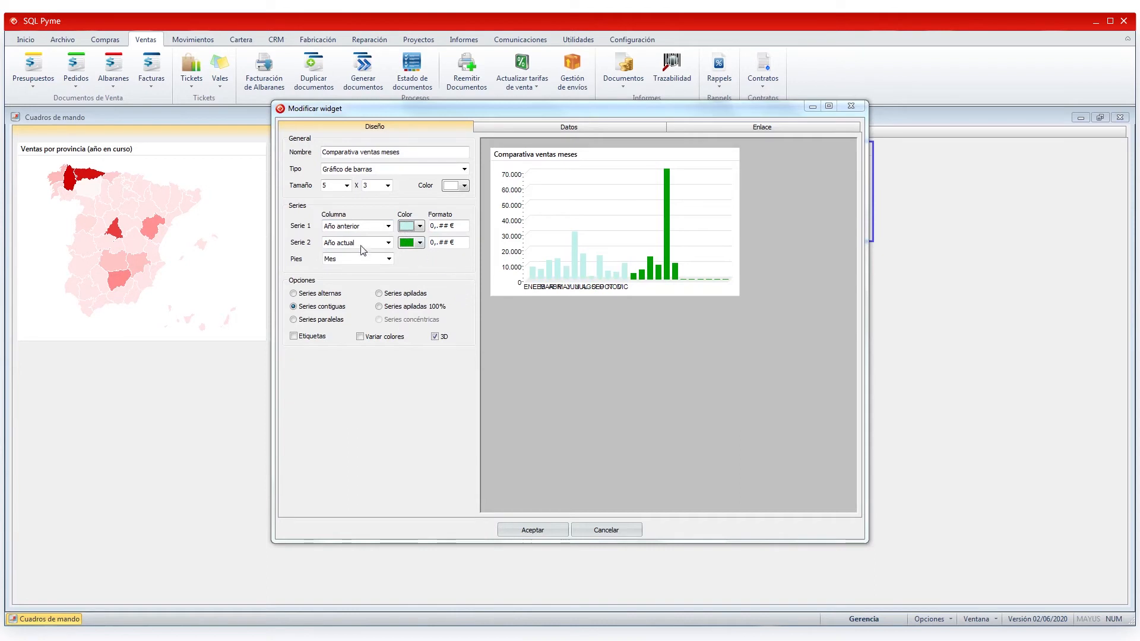
pyautogui.click(419, 242)
pyautogui.click(451, 284)
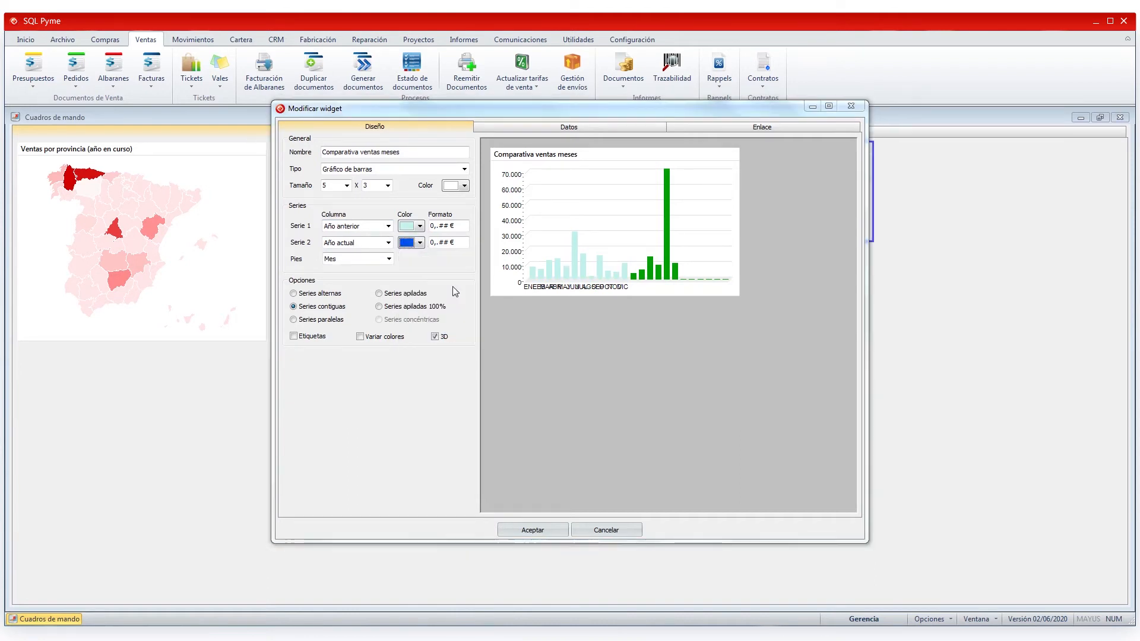
pyautogui.moveTo(458, 226); pyautogui.dragTo(428, 233)
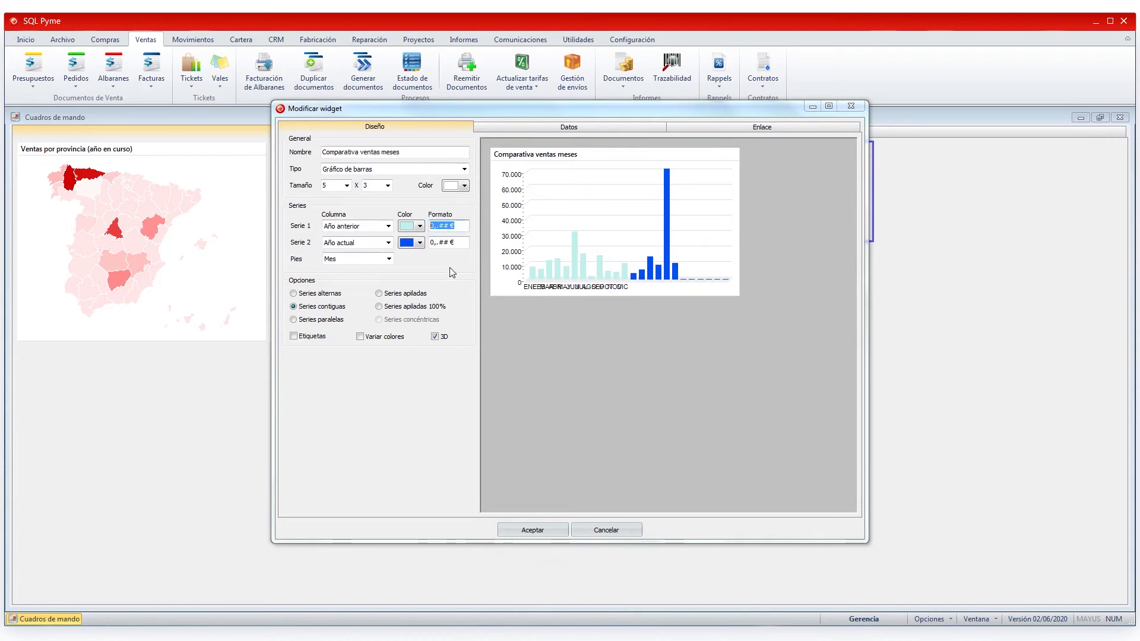
pyautogui.moveTo(460, 227); pyautogui.dragTo(440, 230)
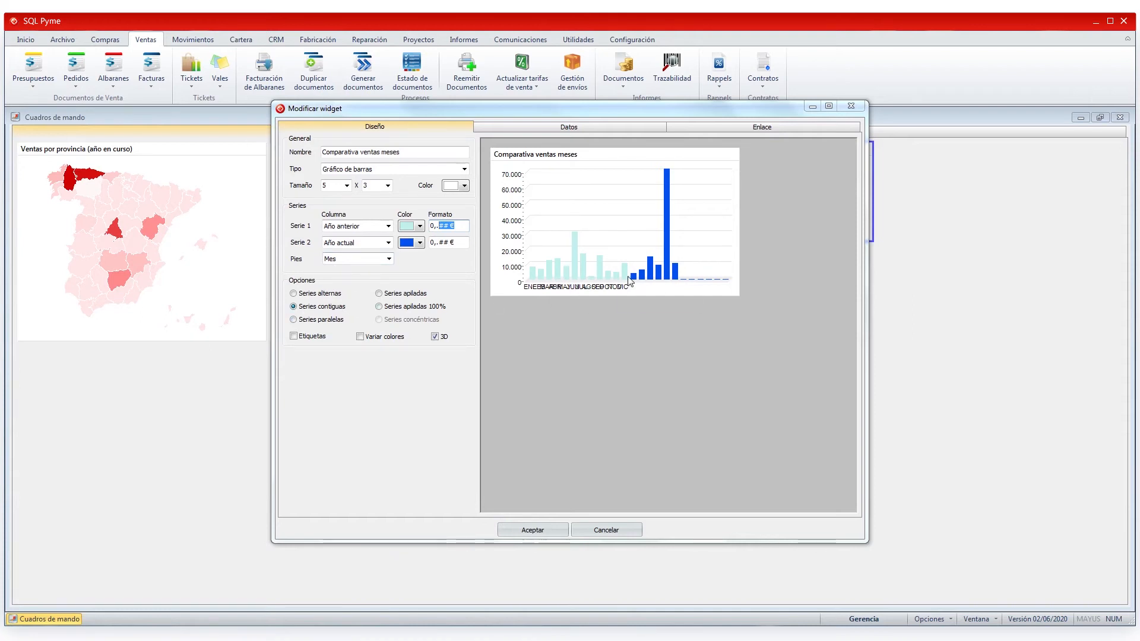
# - Compare alternating, parallel and stacked series, settle on Series alternas, and turn on Etiquetas
pyautogui.click(320, 296)
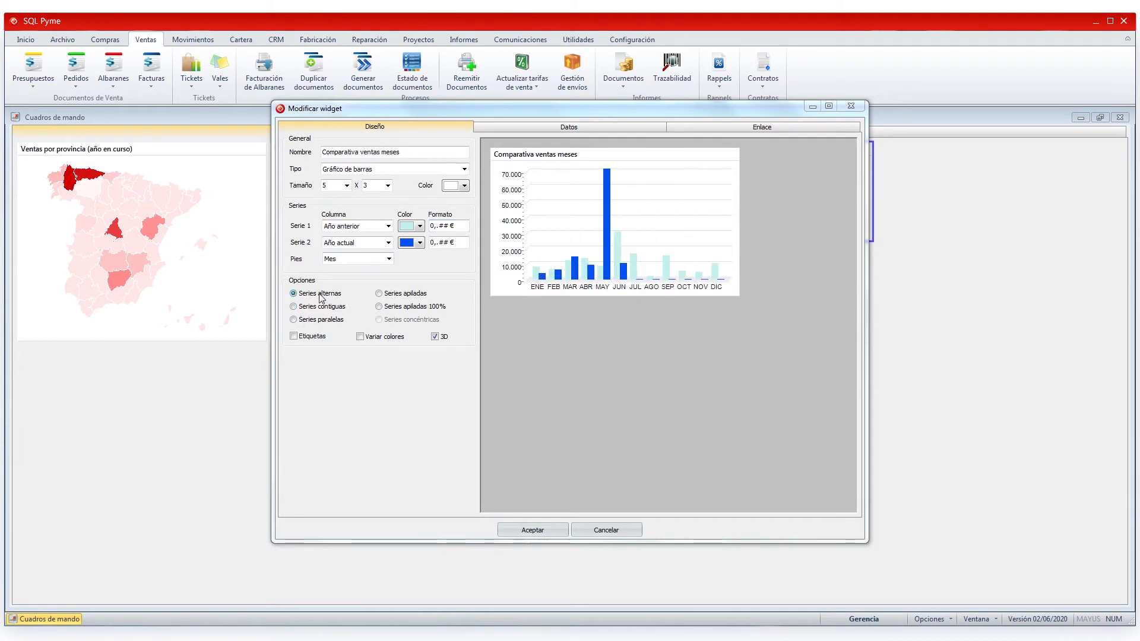
pyautogui.moveTo(544, 284)
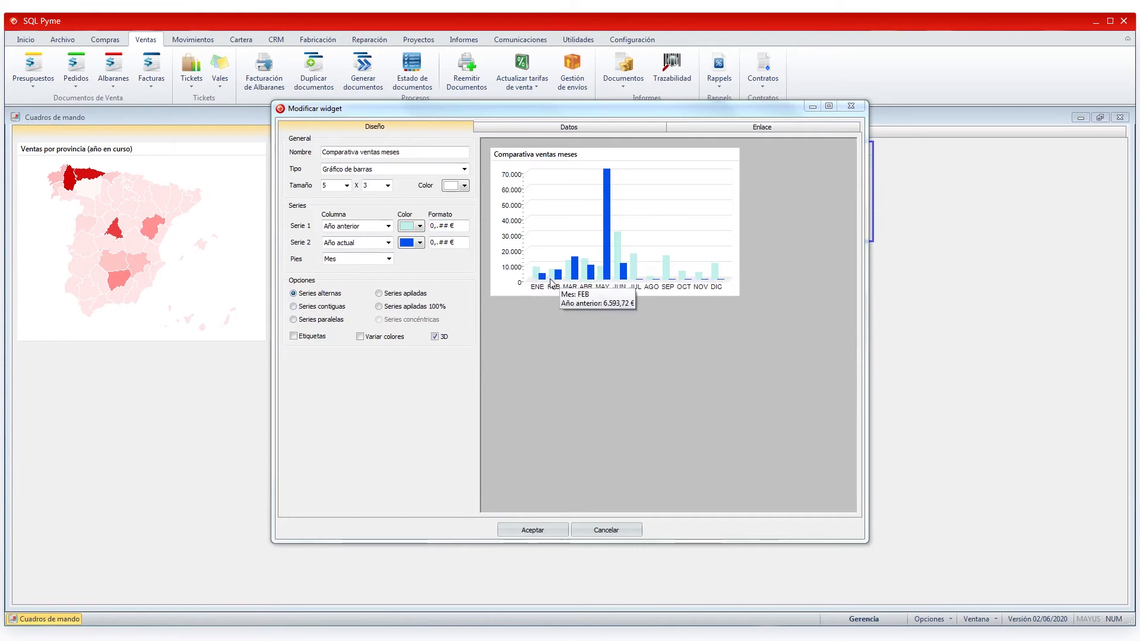
pyautogui.click(311, 321)
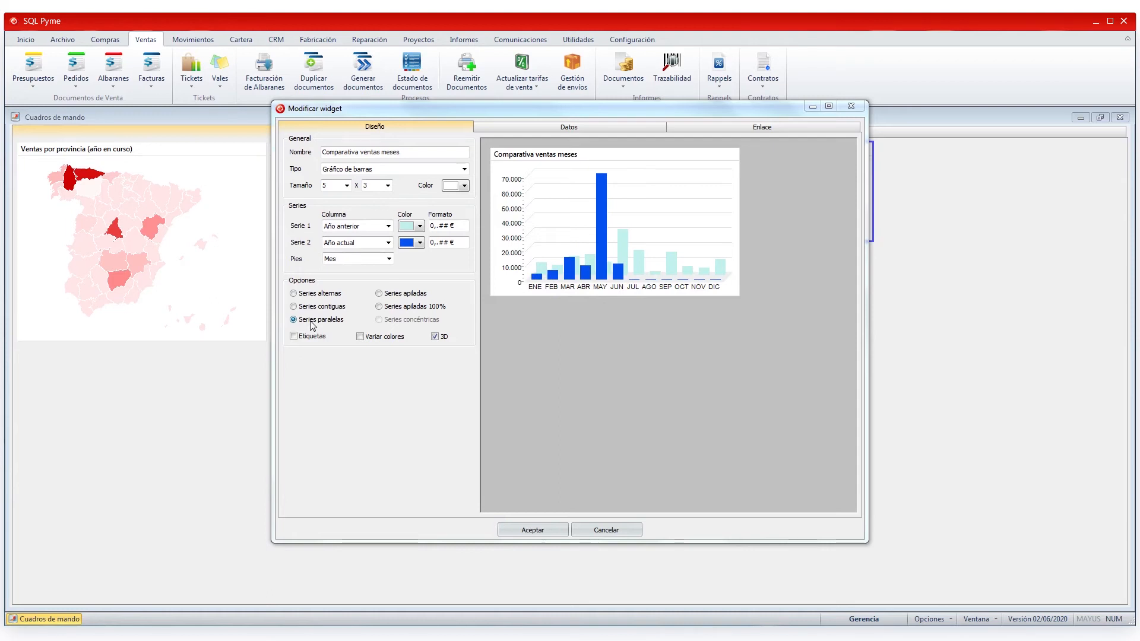
pyautogui.click(404, 294)
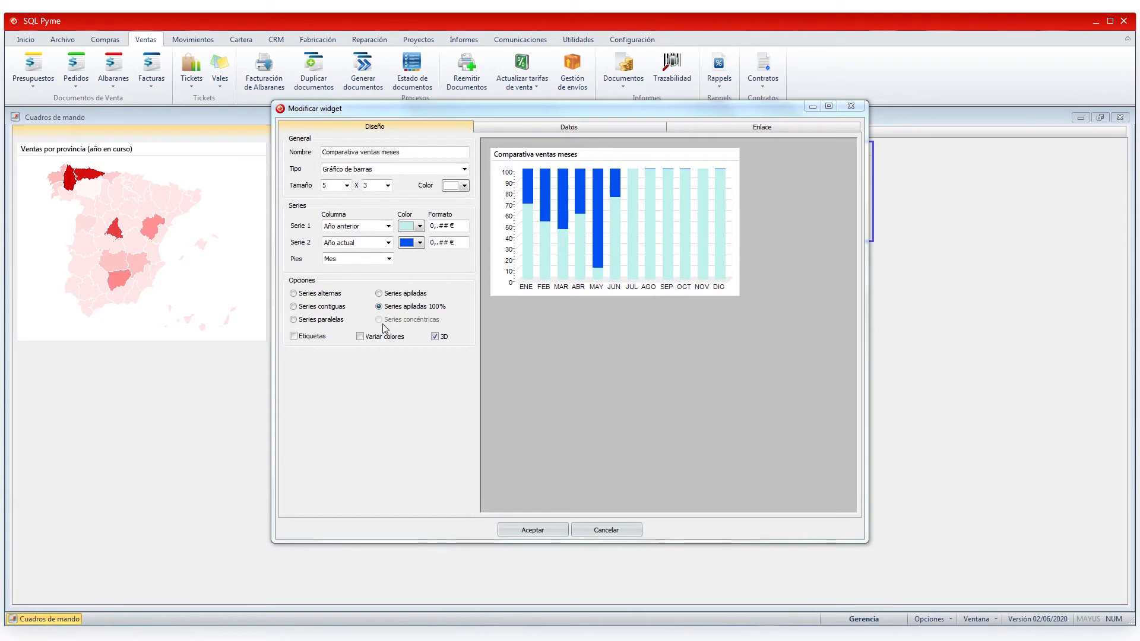
pyautogui.click(332, 295)
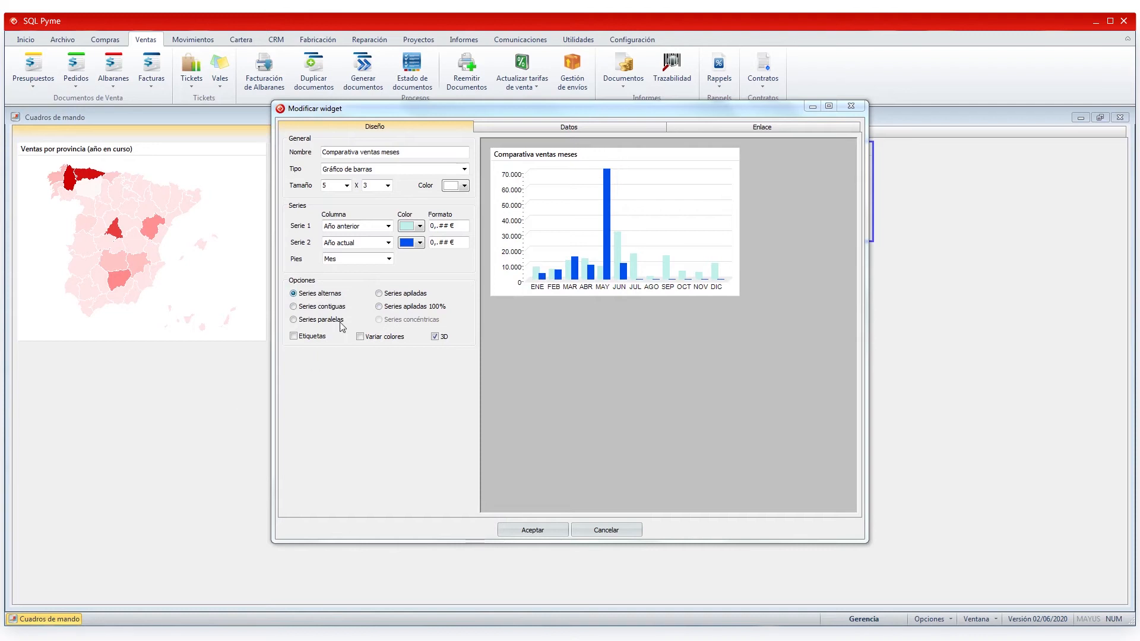
pyautogui.click(294, 336)
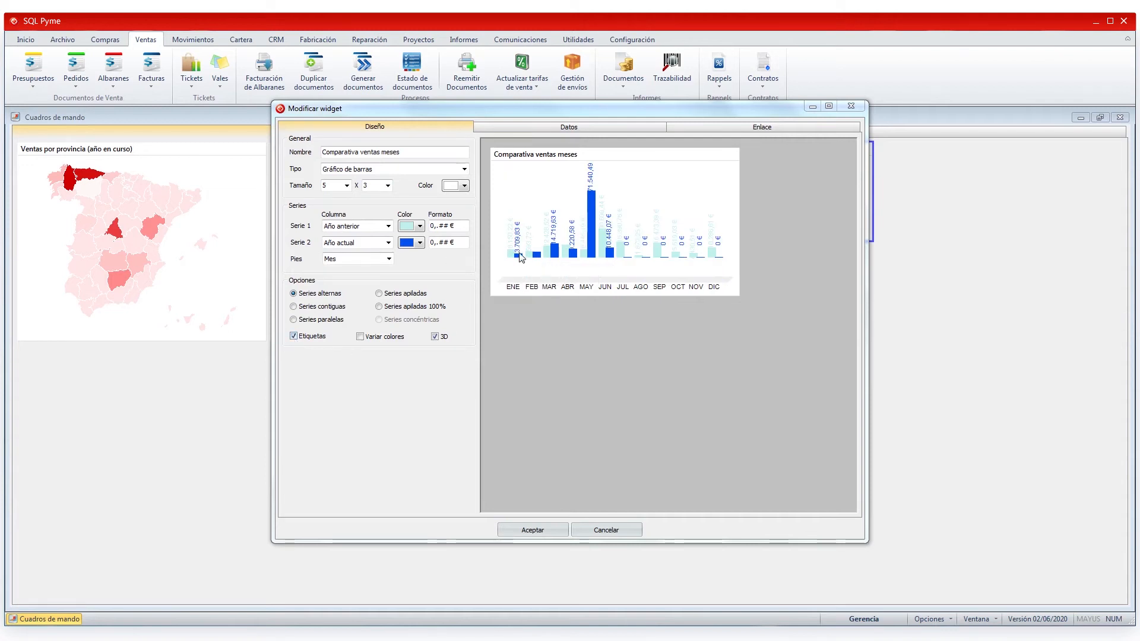
pyautogui.moveTo(464, 228); pyautogui.dragTo(430, 227)
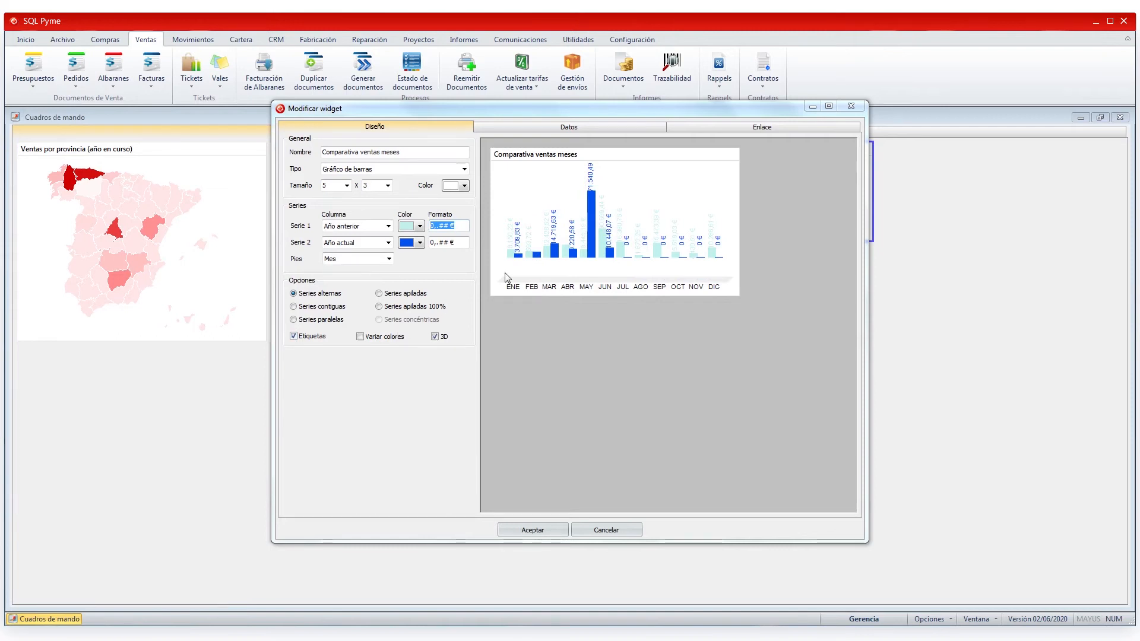
# - Turn off Etiquetas and Variar colores, then toggle 3D off and back on
pyautogui.click(313, 336)
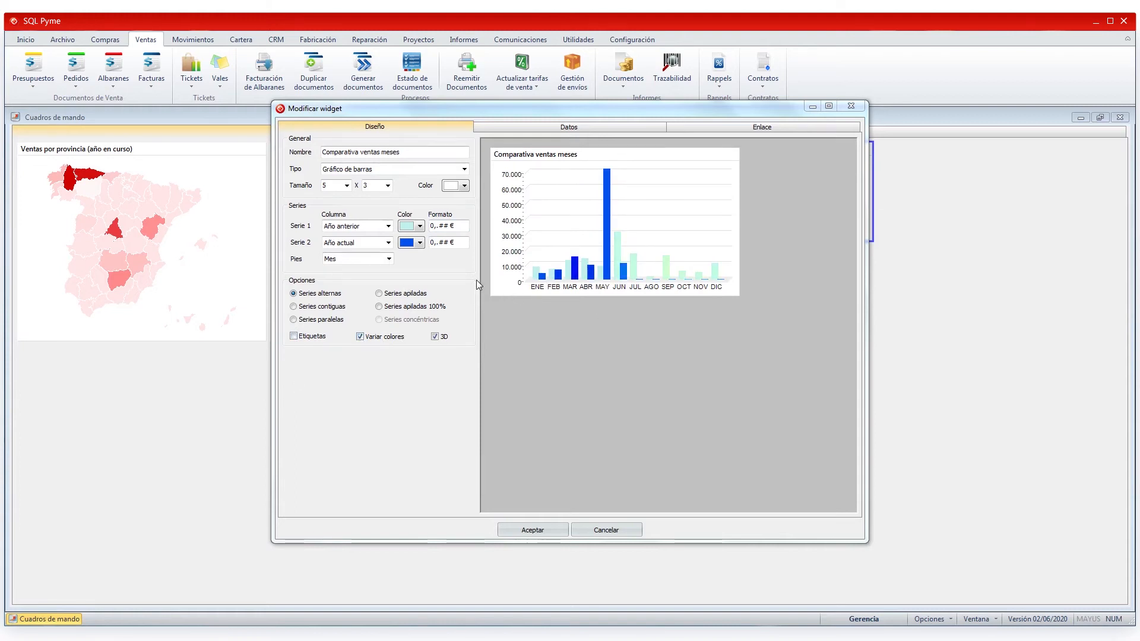
pyautogui.click(421, 243)
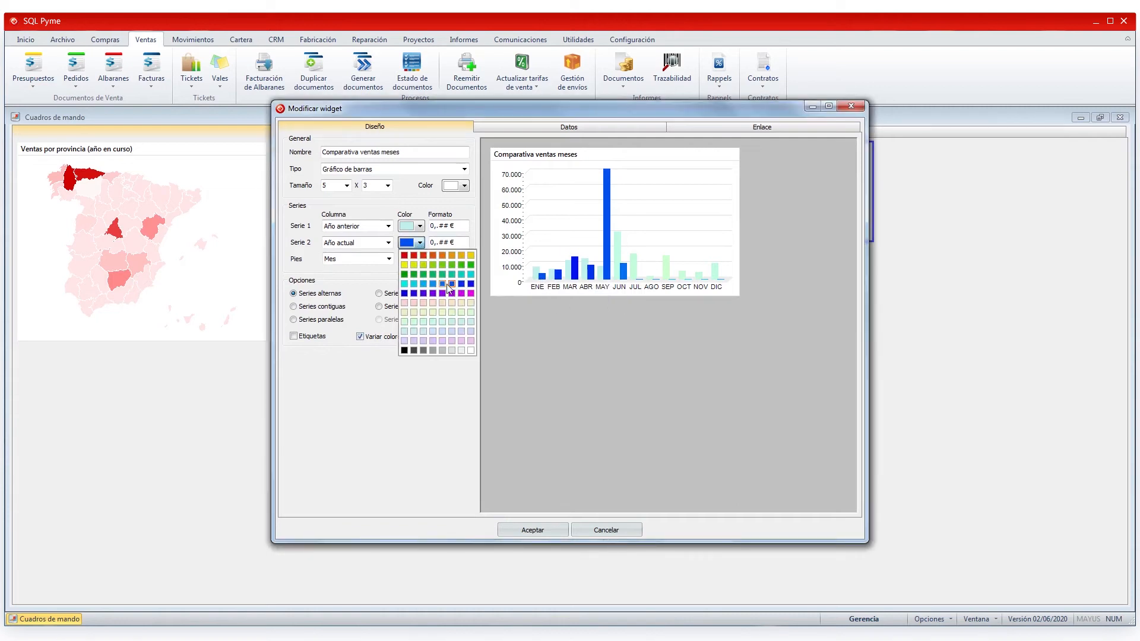
pyautogui.click(418, 227)
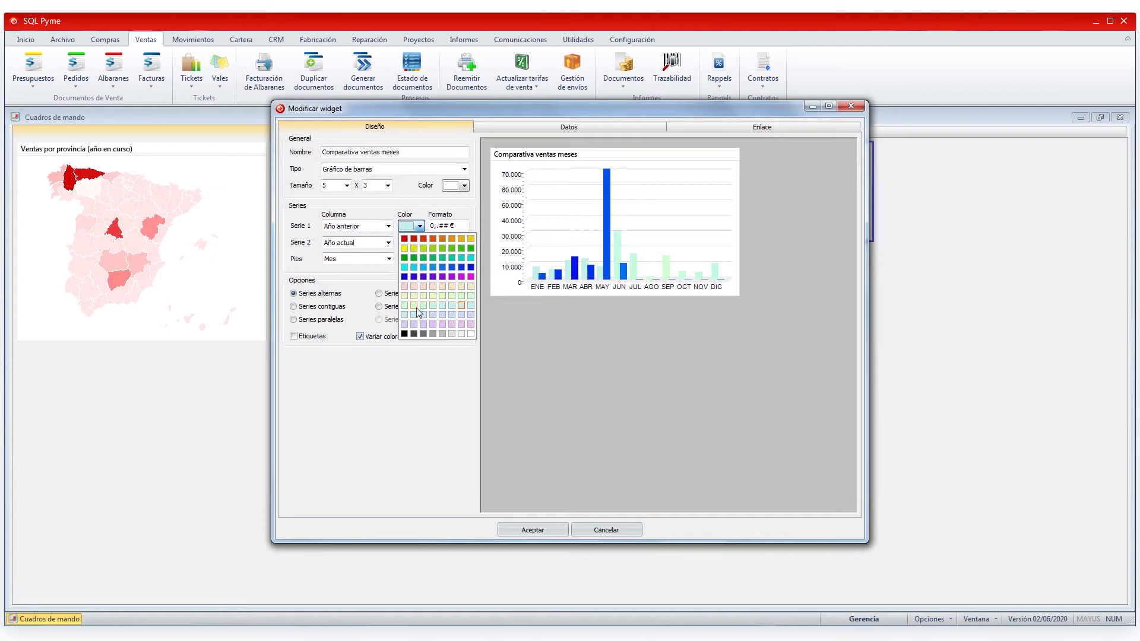
pyautogui.click(518, 333)
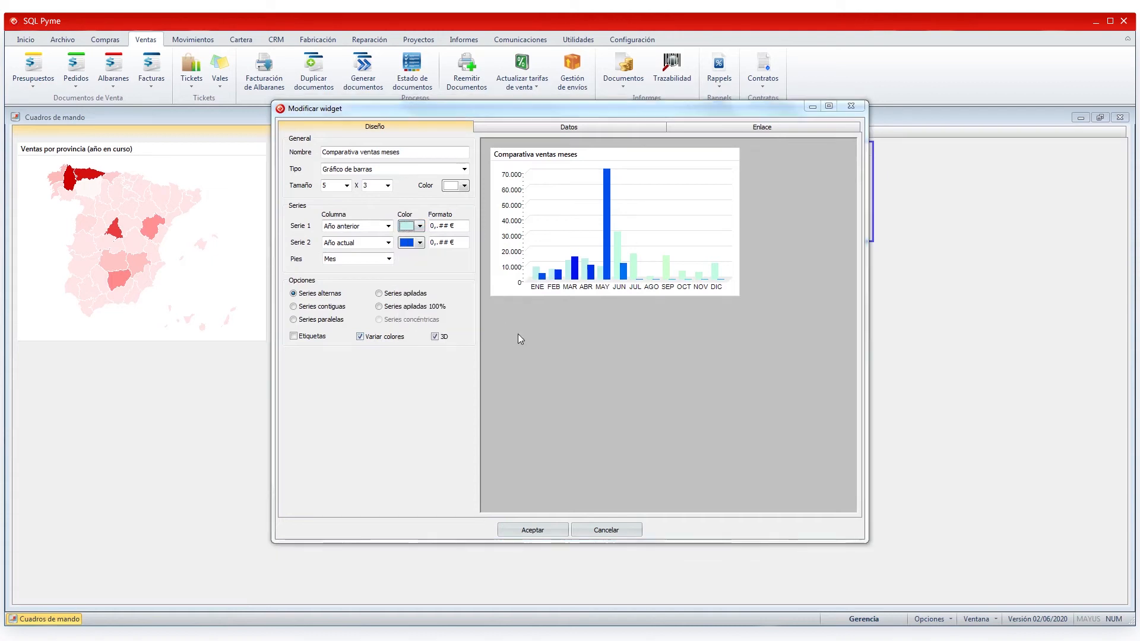
pyautogui.click(360, 337)
pyautogui.click(435, 337)
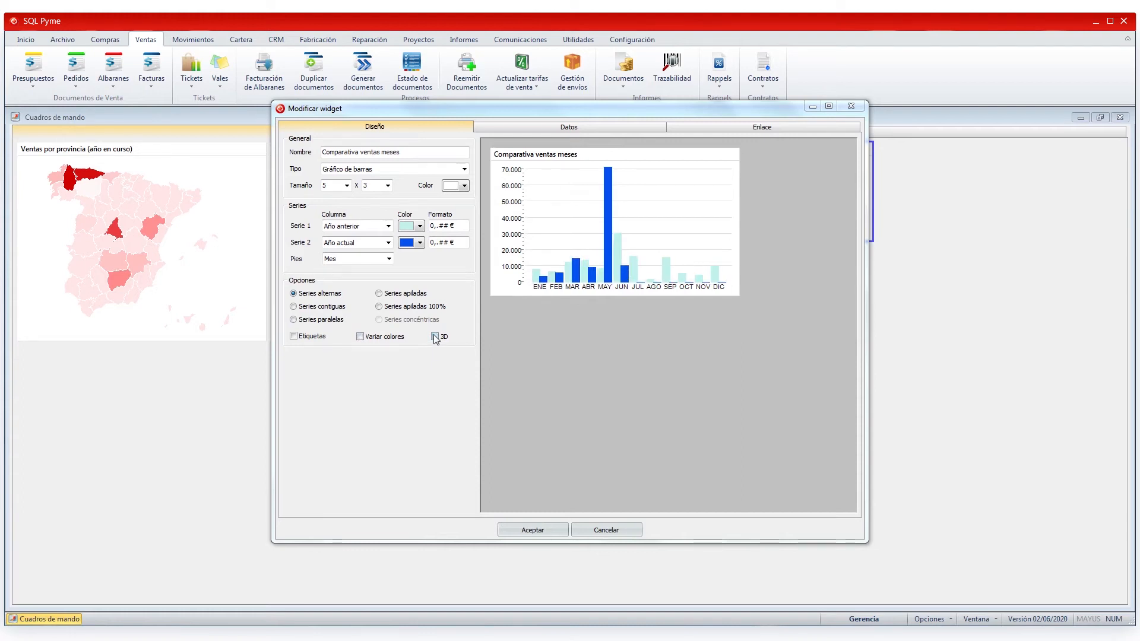
pyautogui.click(434, 337)
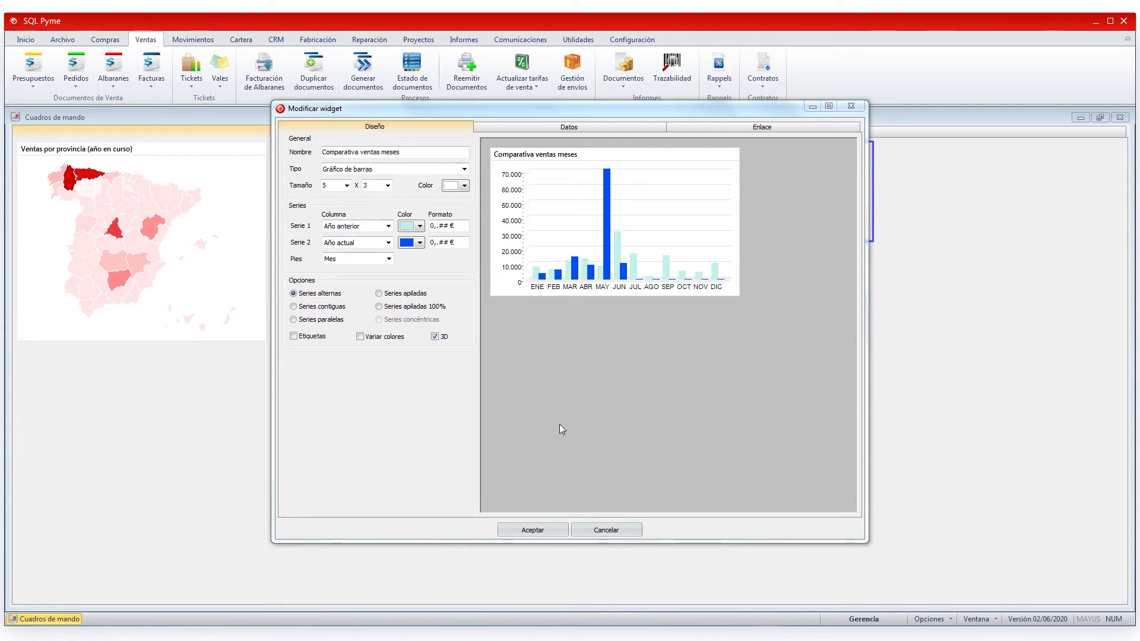
# - Show the Datos tab's SQL query, re-run it, and select the 3600-second Periodicidad value
pyautogui.click(628, 126)
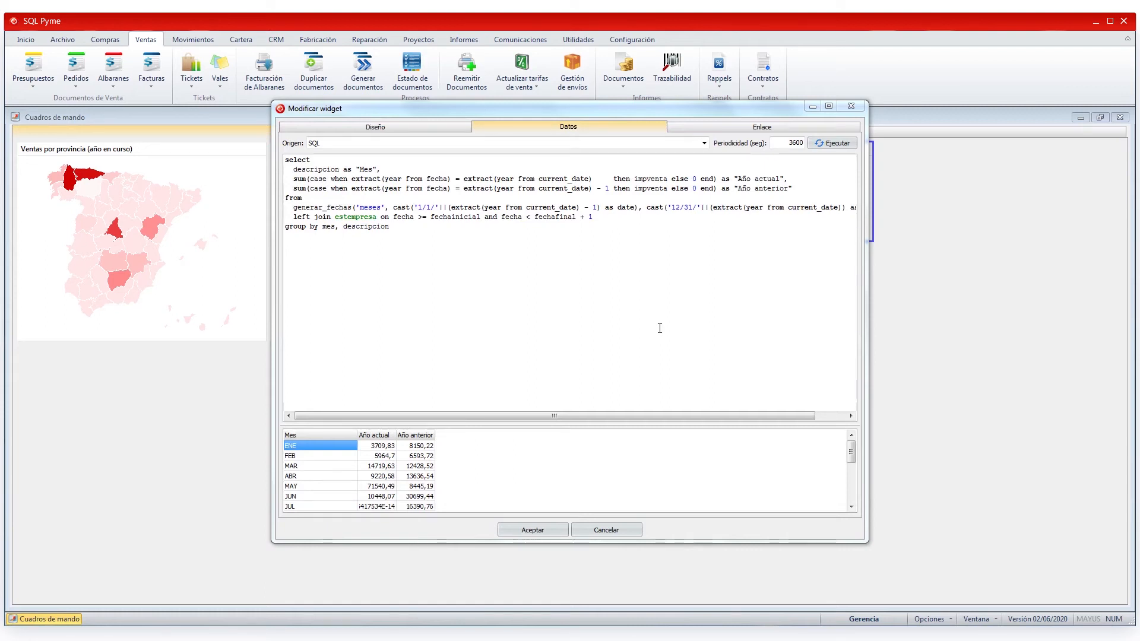
pyautogui.click(835, 143)
pyautogui.moveTo(785, 143); pyautogui.dragTo(799, 141)
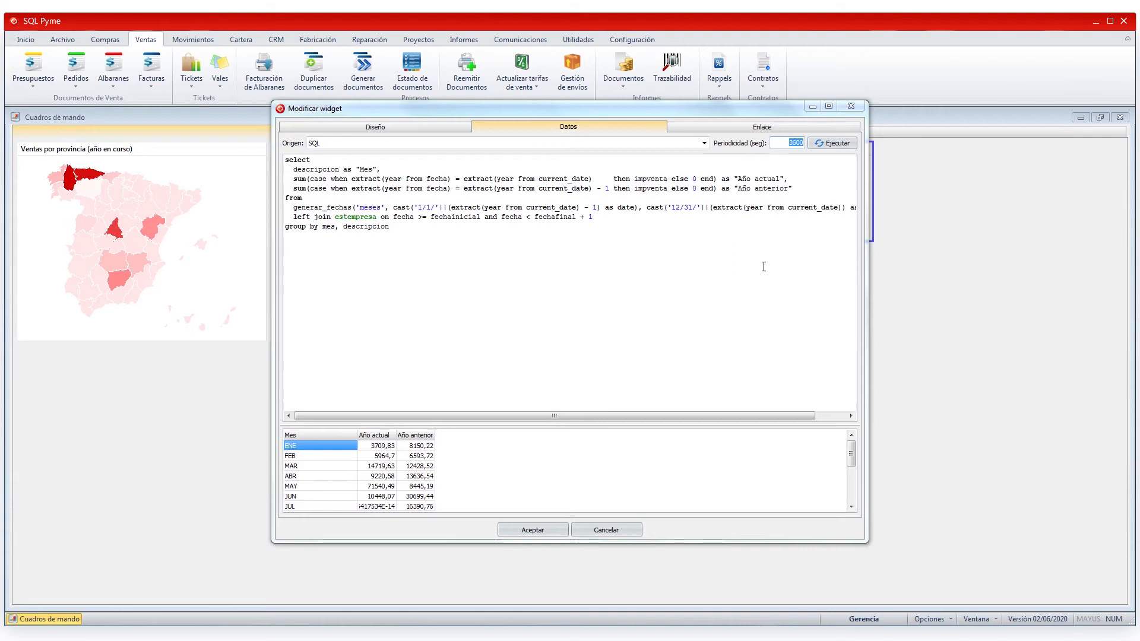
# - Test the Enlace tab's Vista link to open the Ventas - Por mes año en curso y anterior view
pyautogui.click(756, 127)
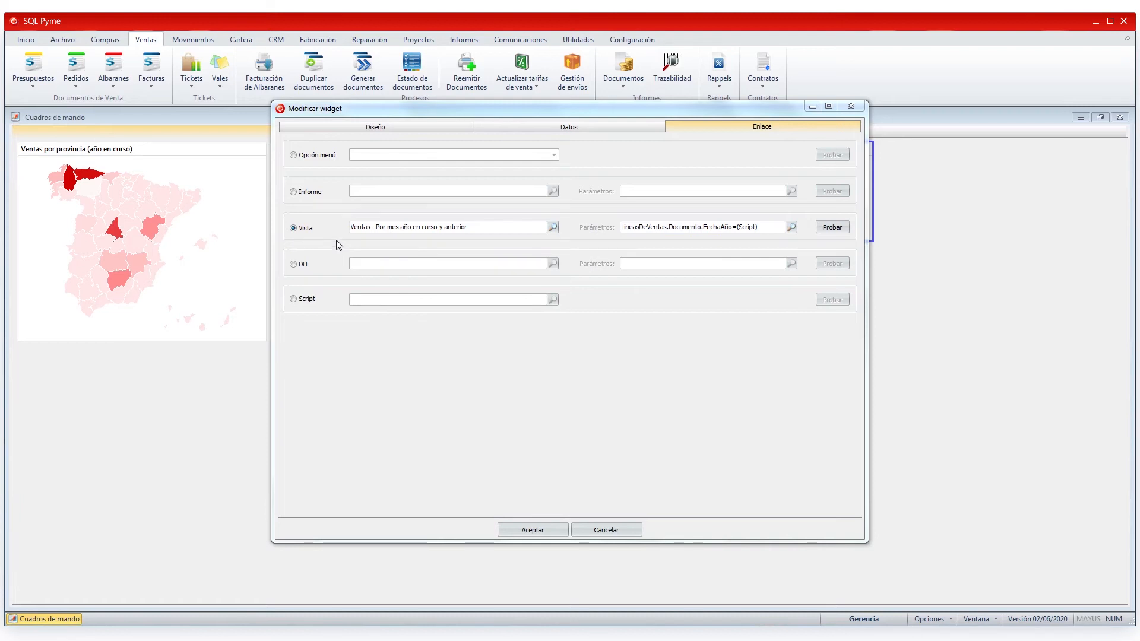
pyautogui.click(831, 228)
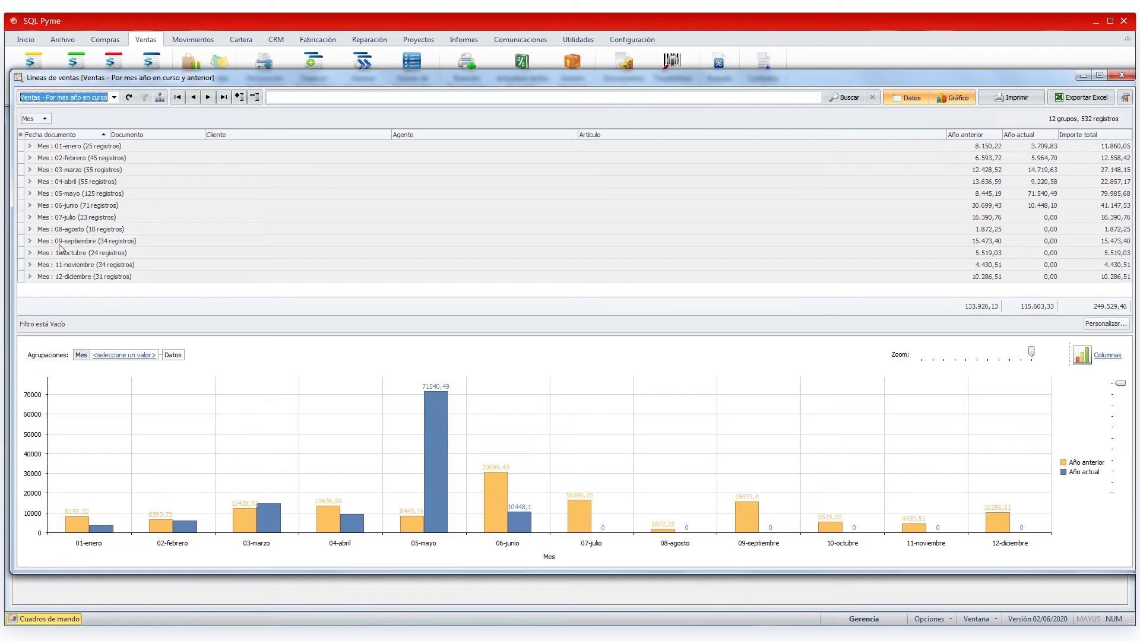
# - Expand the 01-enero group, open delivery note ALB 2019-2, then close it and collapse the group
pyautogui.click(29, 146)
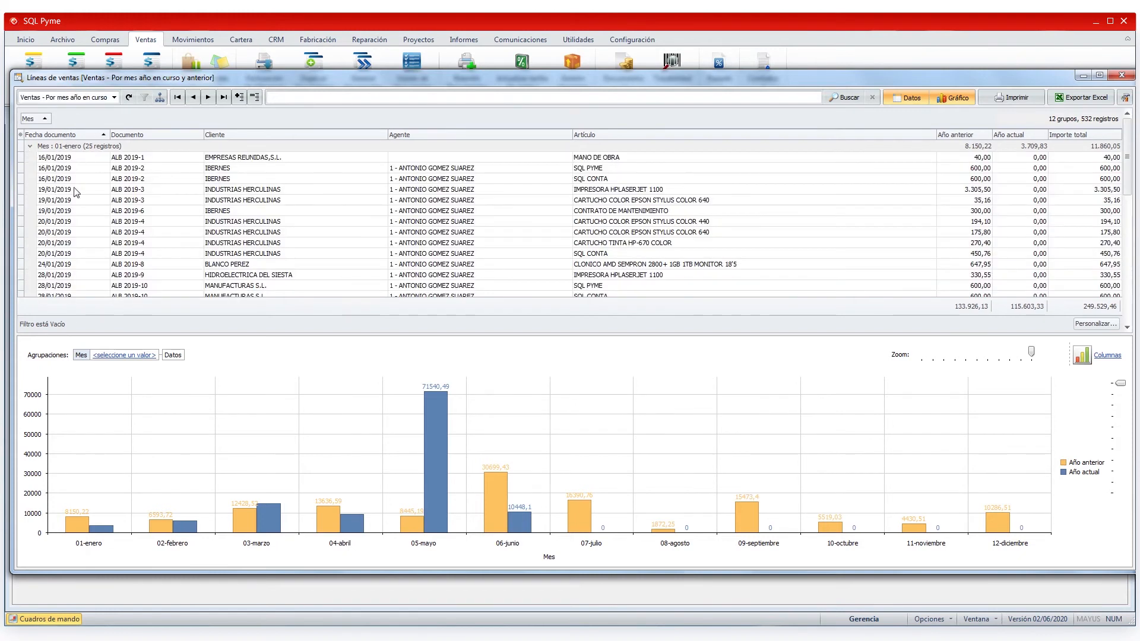
pyautogui.click(141, 171)
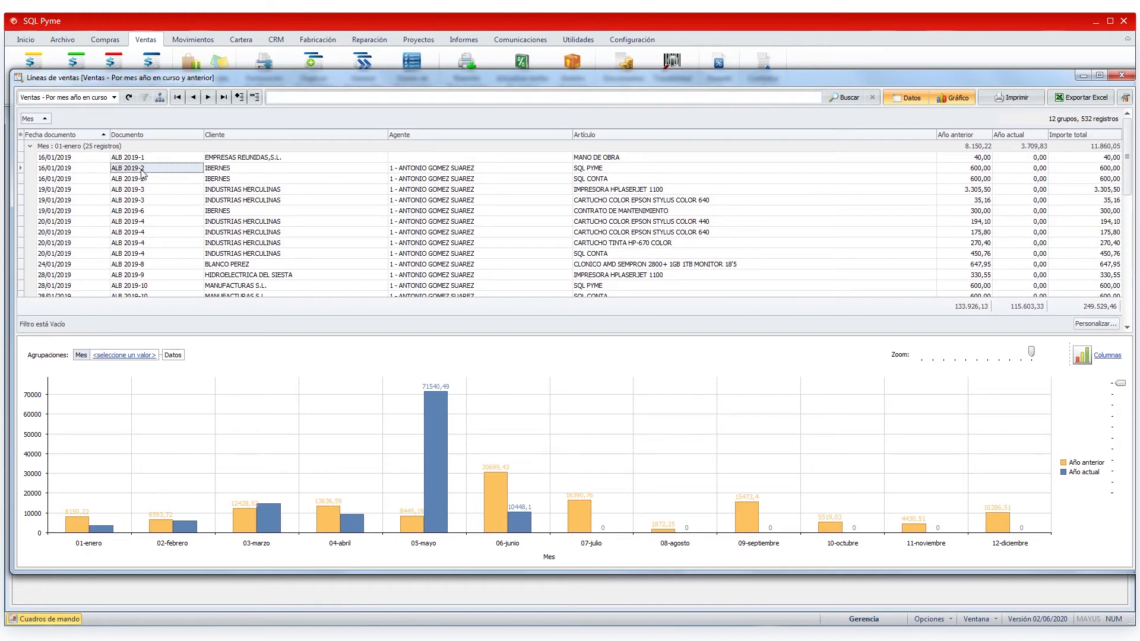
pyautogui.doubleClick(142, 173)
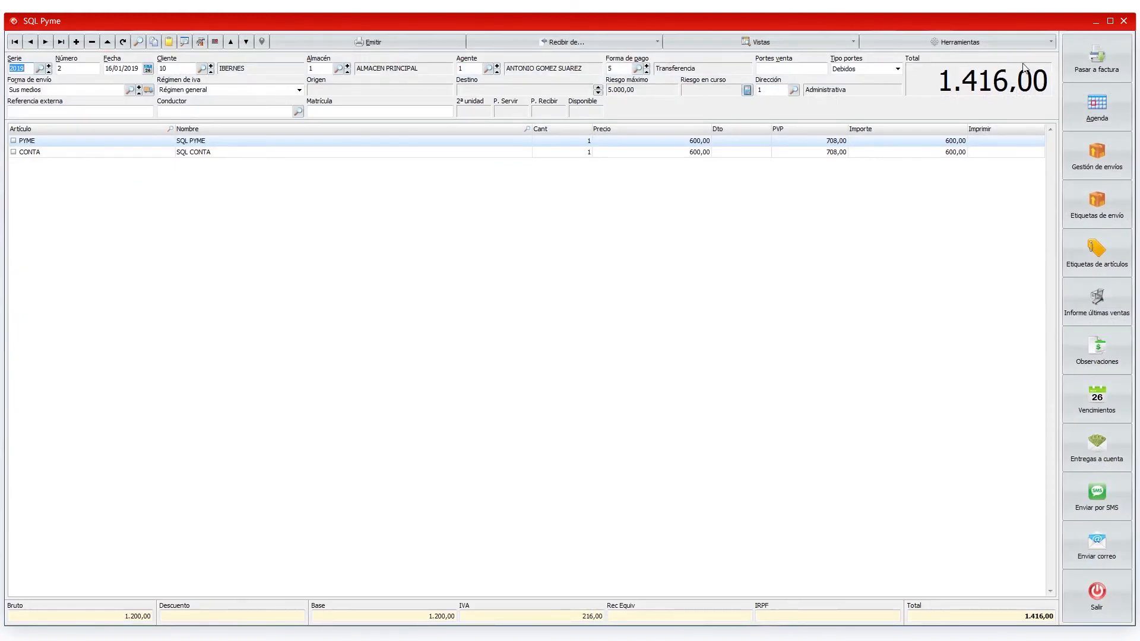
pyautogui.click(1123, 22)
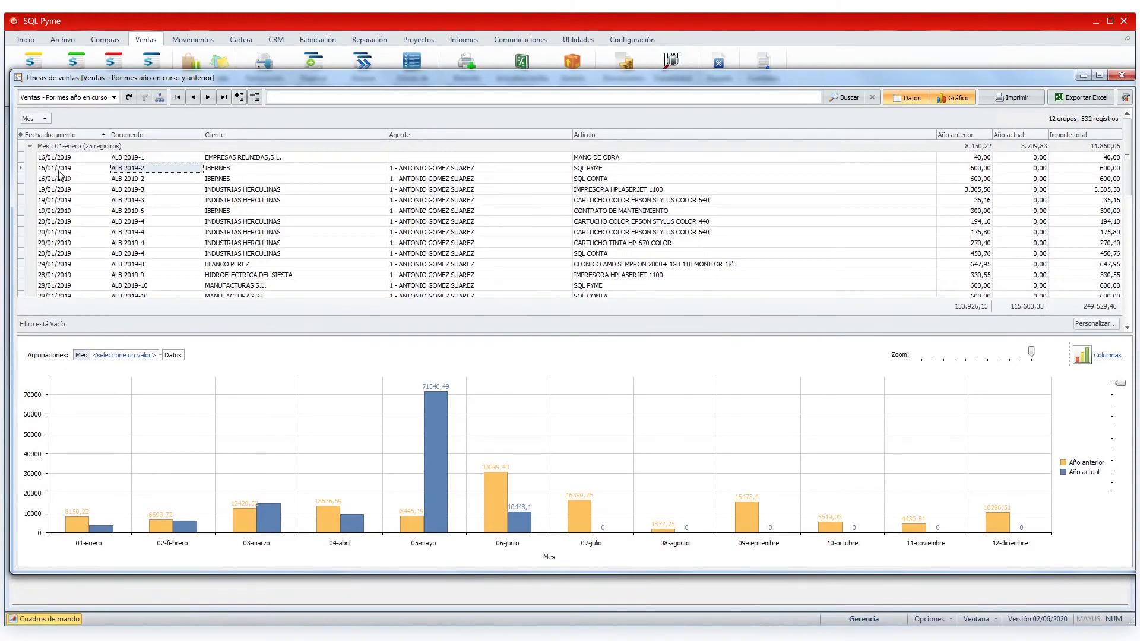
pyautogui.click(30, 146)
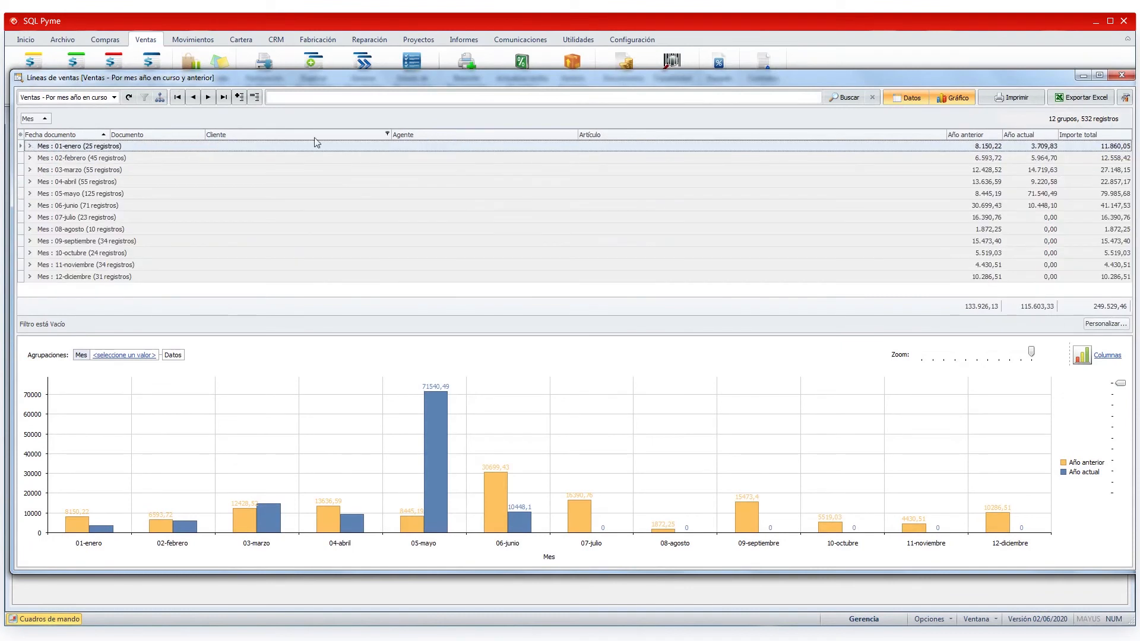
# - Sub-group months by Cliente, switch to Agente, then close the Líneas de ventas view
pyautogui.moveTo(308, 134); pyautogui.dragTo(72, 123)
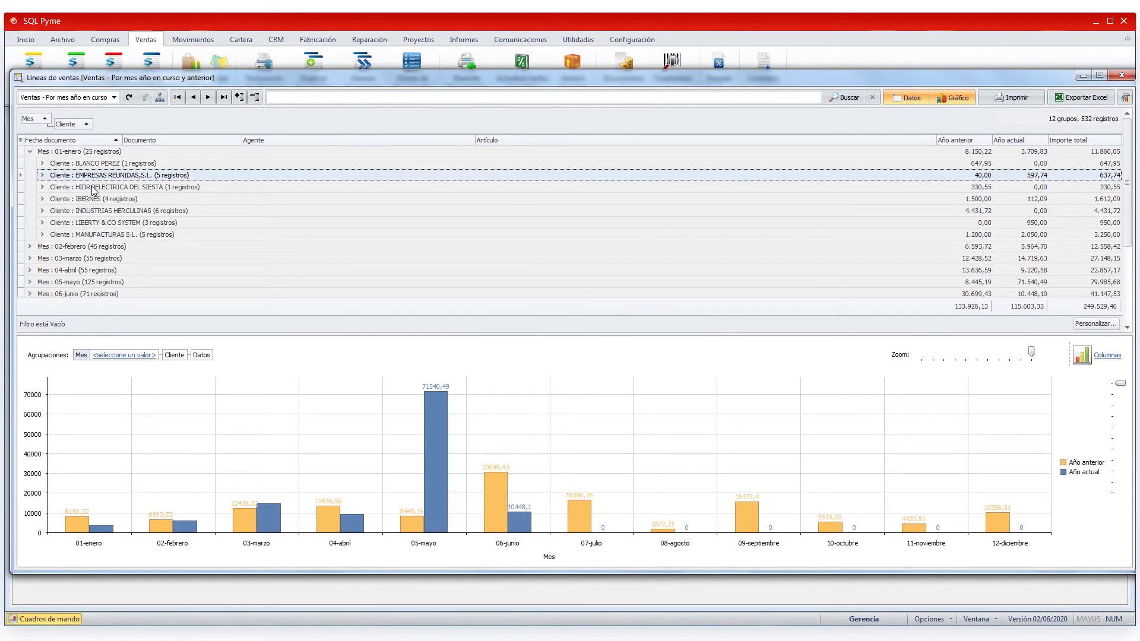
pyautogui.moveTo(67, 124); pyautogui.dragTo(333, 146)
pyautogui.moveTo(415, 135); pyautogui.dragTo(68, 123)
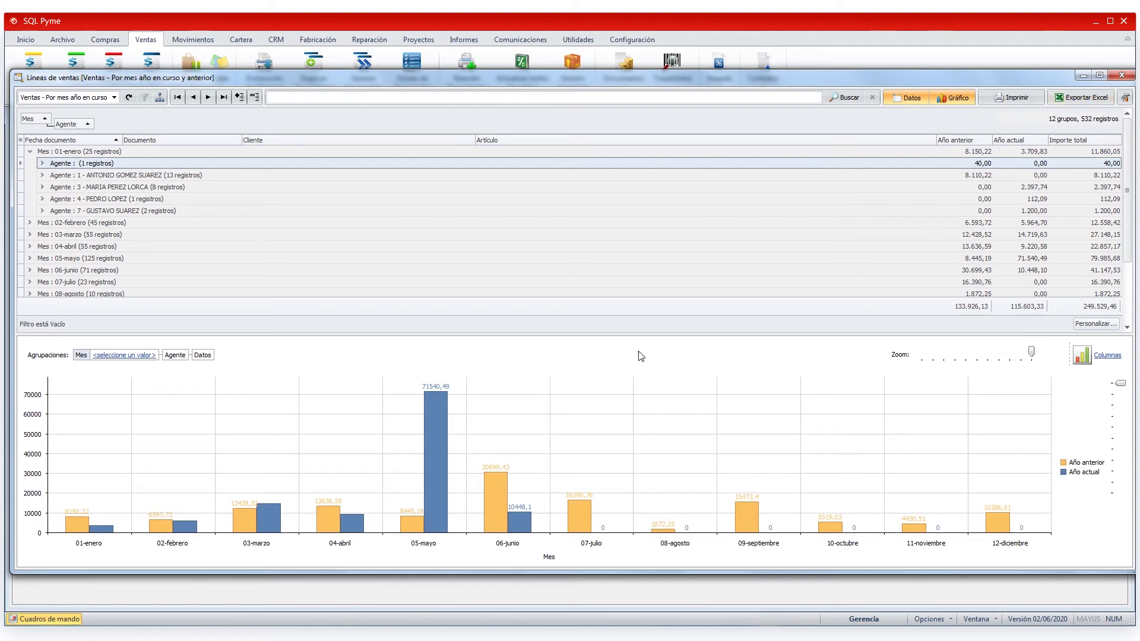
pyautogui.click(1108, 357)
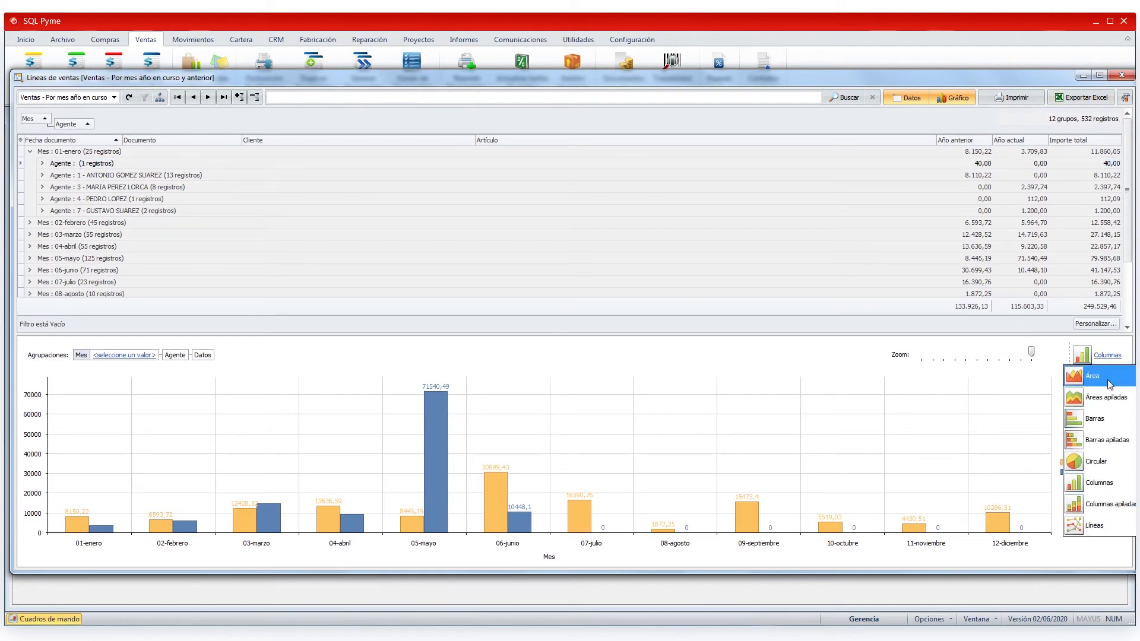
pyautogui.click(670, 266)
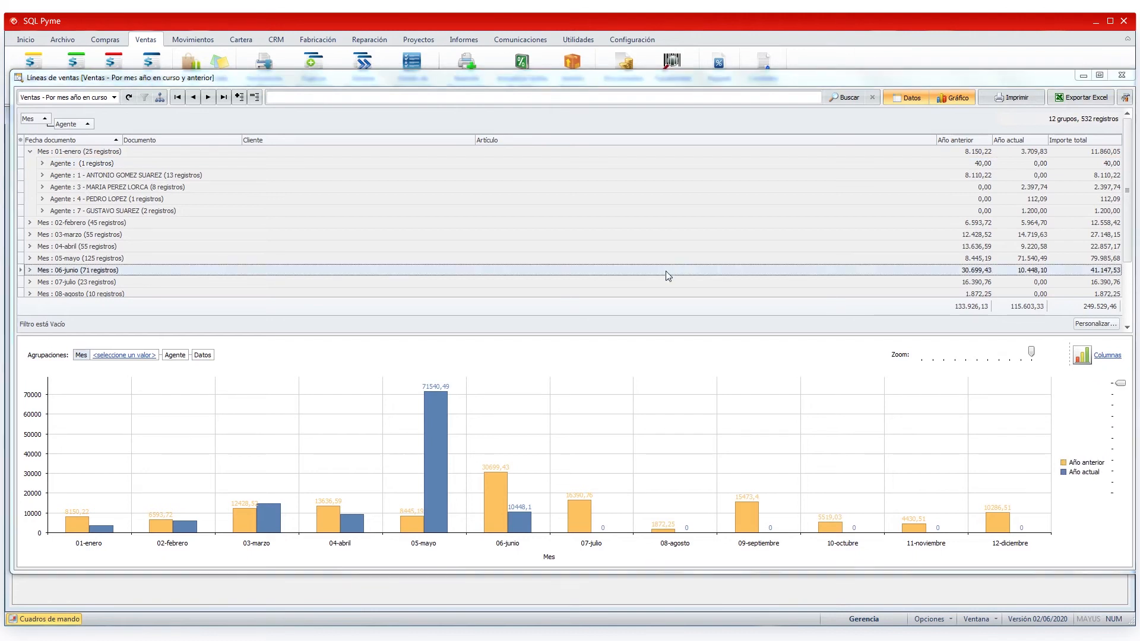
pyautogui.click(1121, 75)
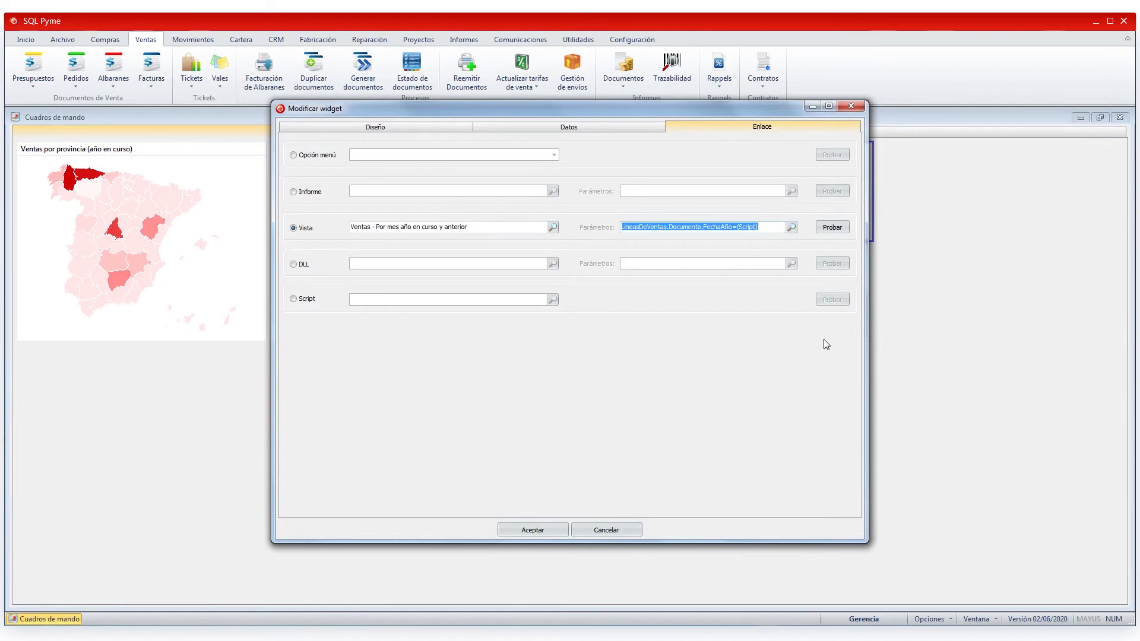
# - Accept the Comparativa ventas meses changes and close the Modificar widget dialog
pyautogui.click(517, 532)
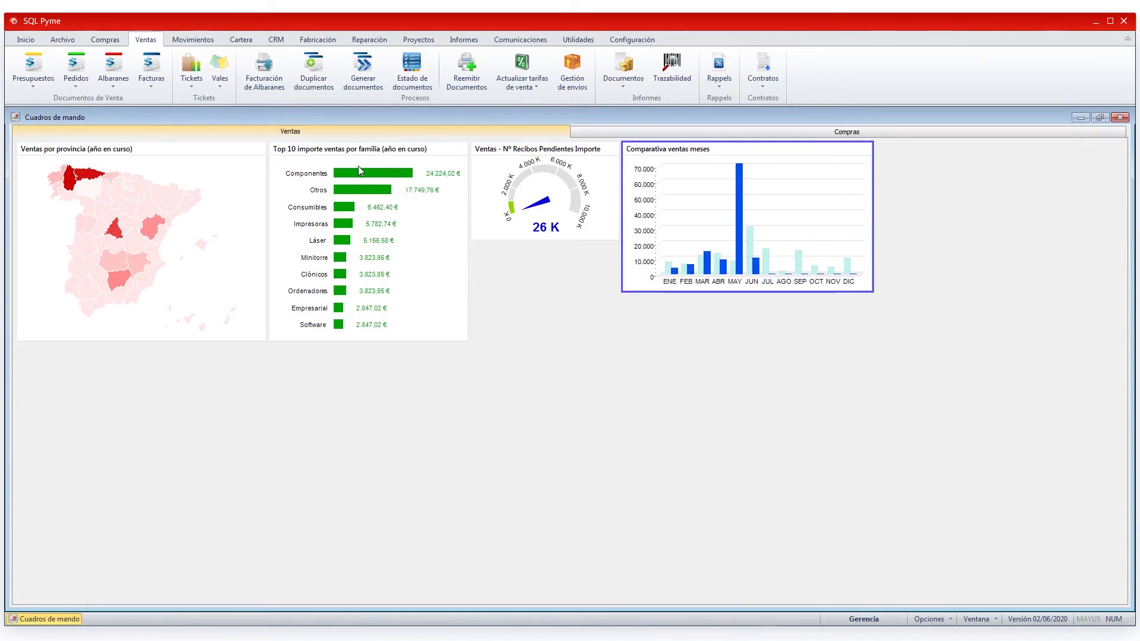
pyautogui.rightClick(424, 282)
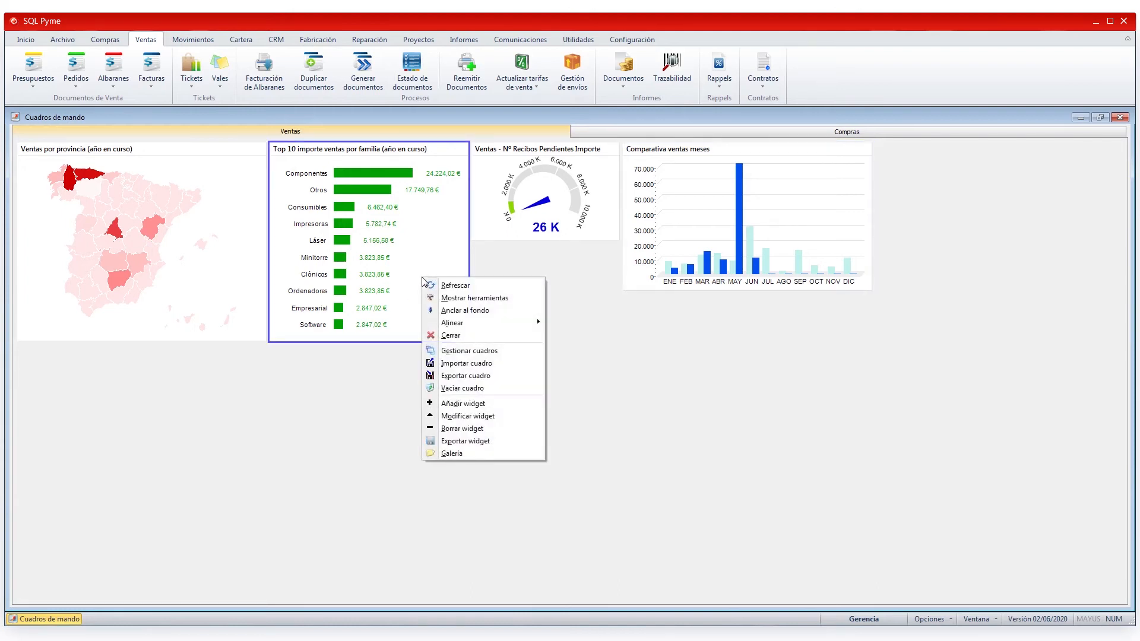
pyautogui.click(455, 417)
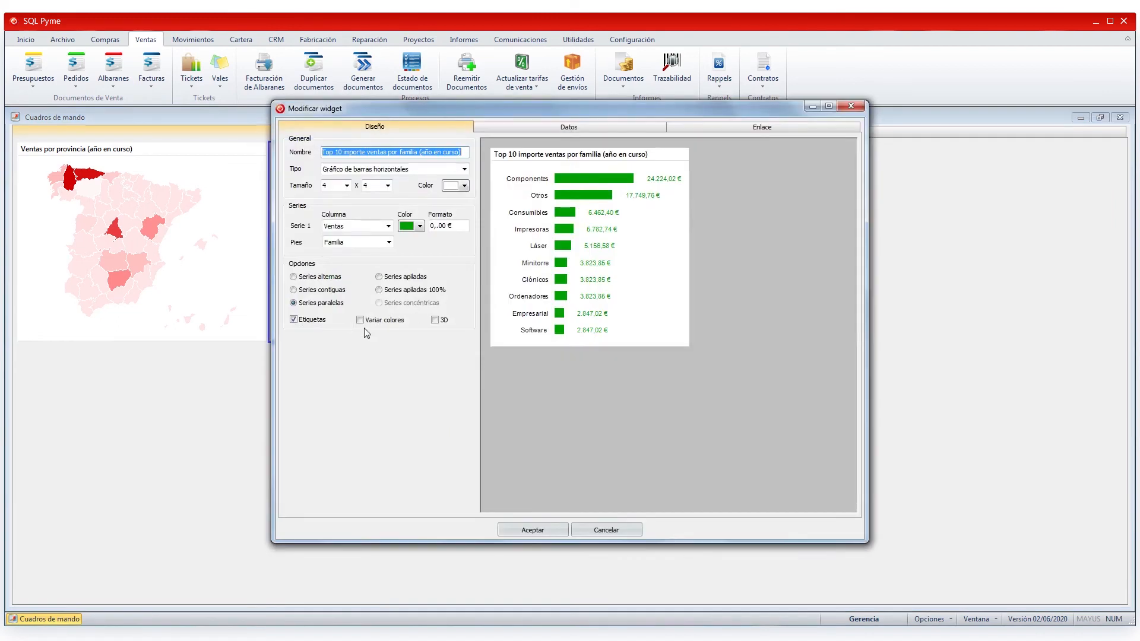
pyautogui.click(359, 320)
pyautogui.moveTo(630, 184)
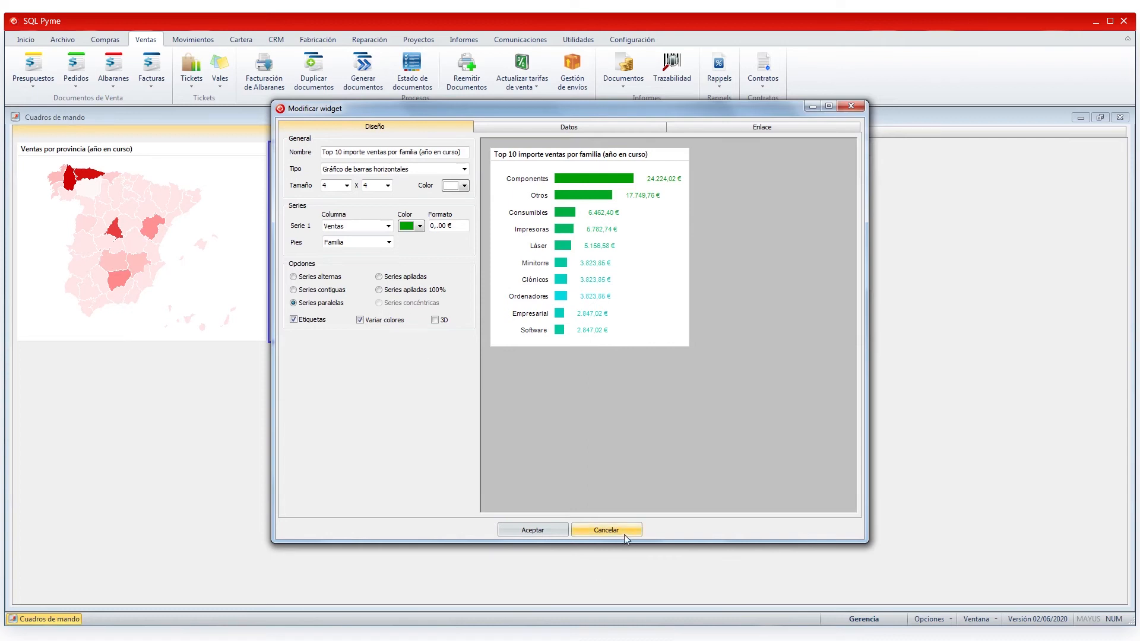
pyautogui.click(607, 533)
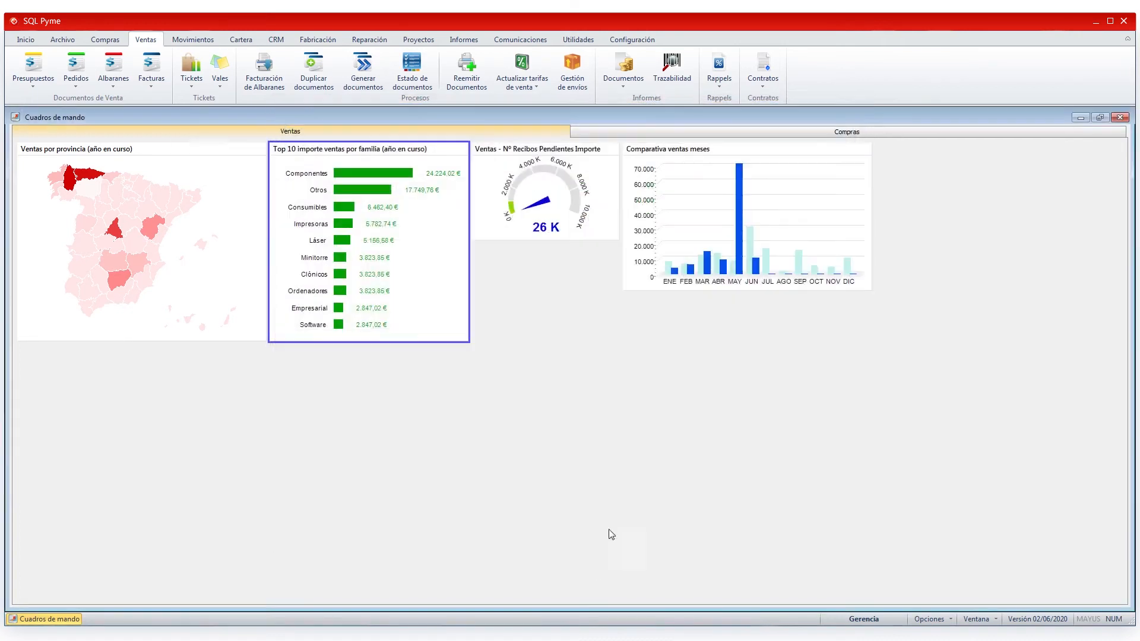
pyautogui.rightClick(173, 266)
pyautogui.click(191, 401)
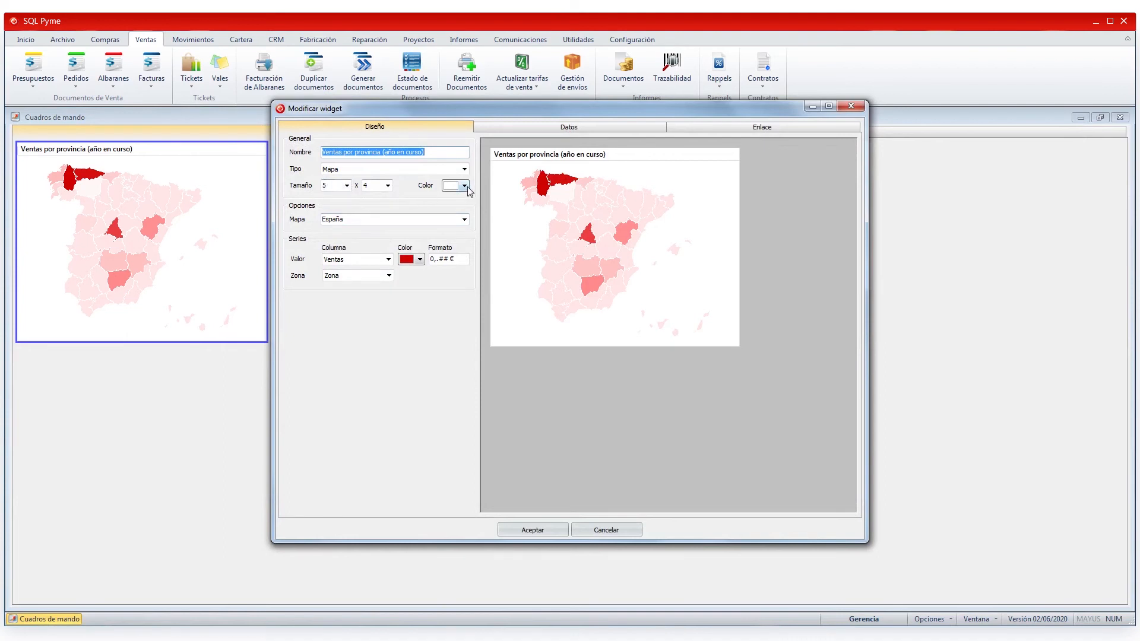
pyautogui.click(465, 219)
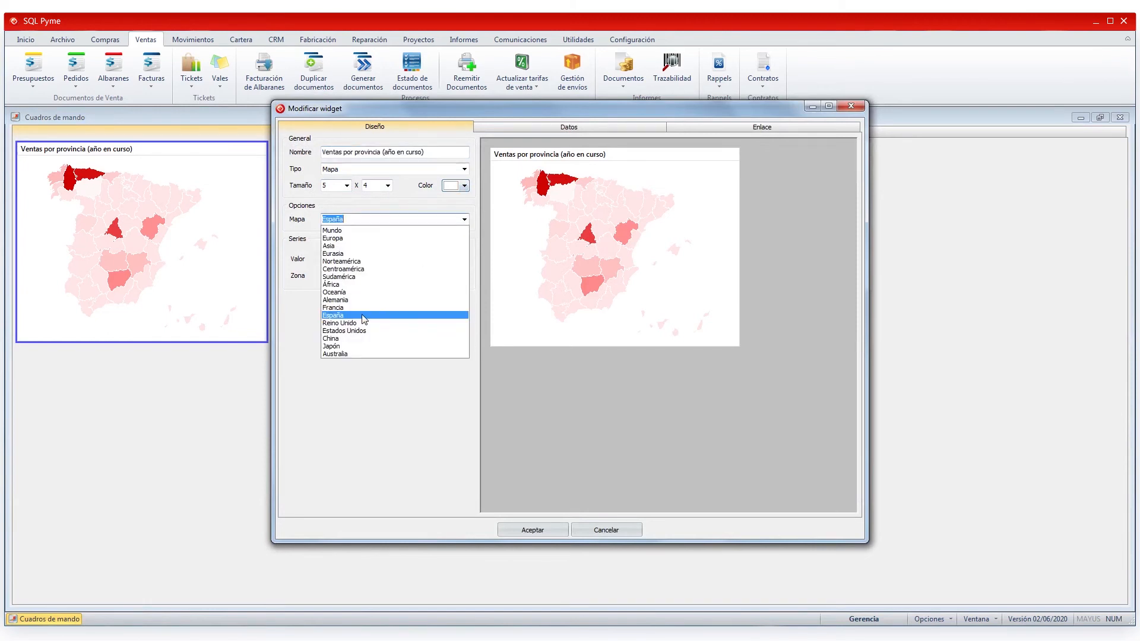
pyautogui.click(342, 308)
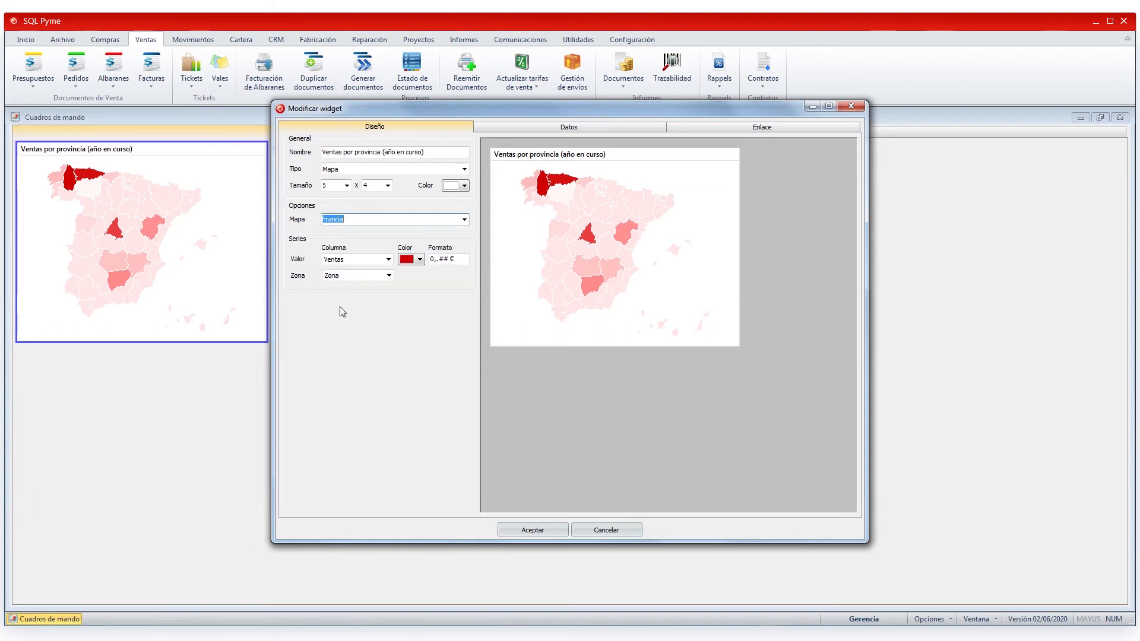
pyautogui.click(464, 219)
pyautogui.click(343, 238)
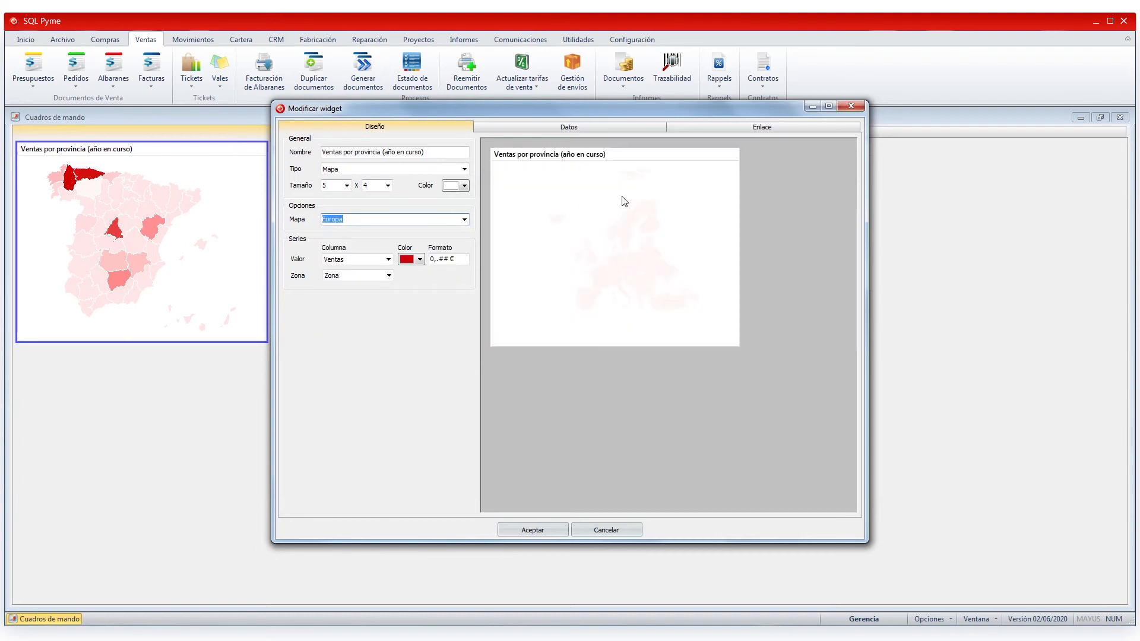
pyautogui.click(468, 220)
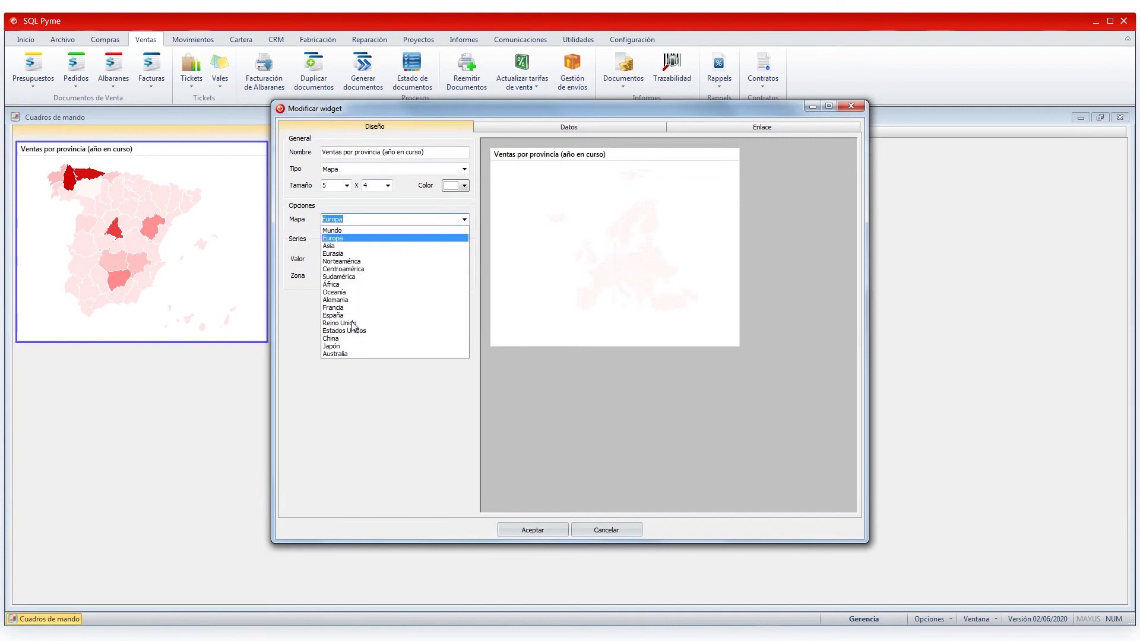
pyautogui.click(334, 317)
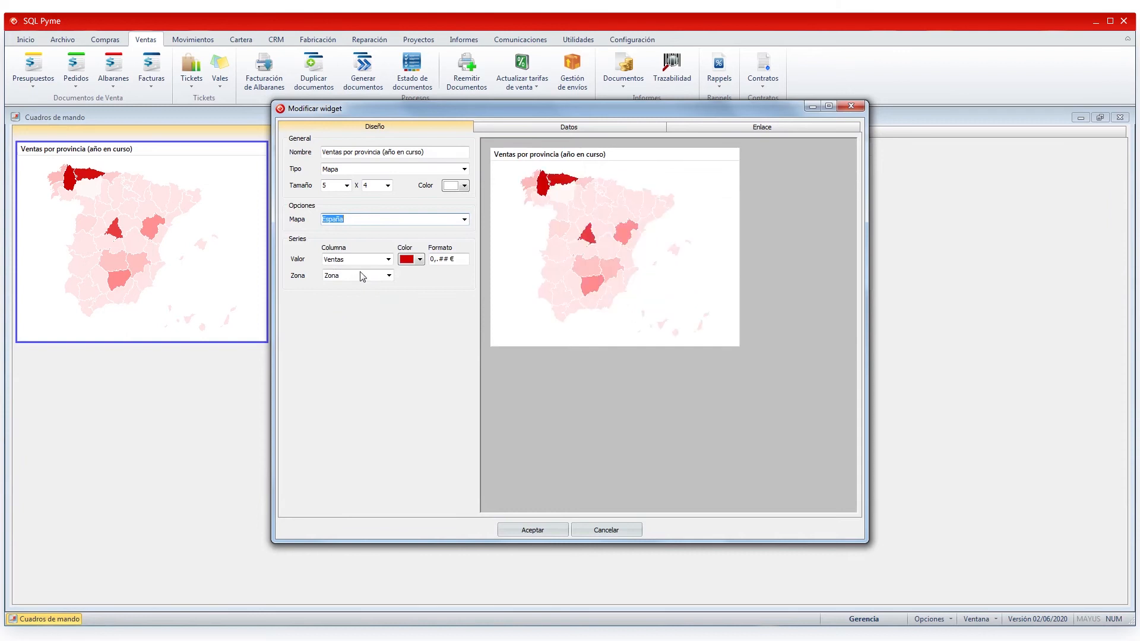
pyautogui.click(421, 261)
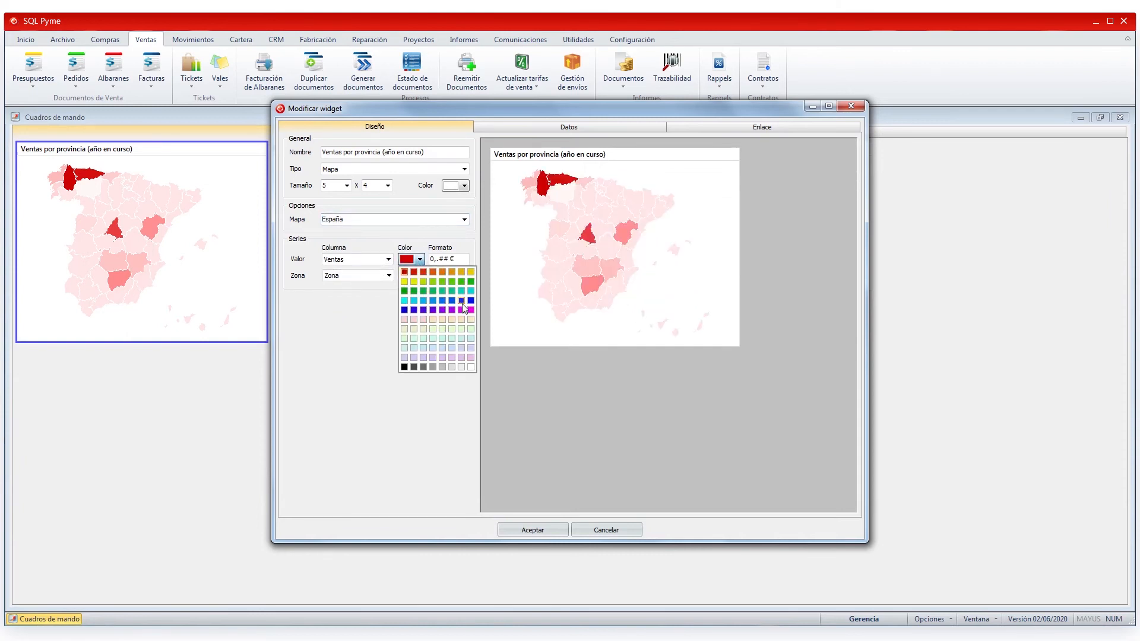
pyautogui.click(460, 302)
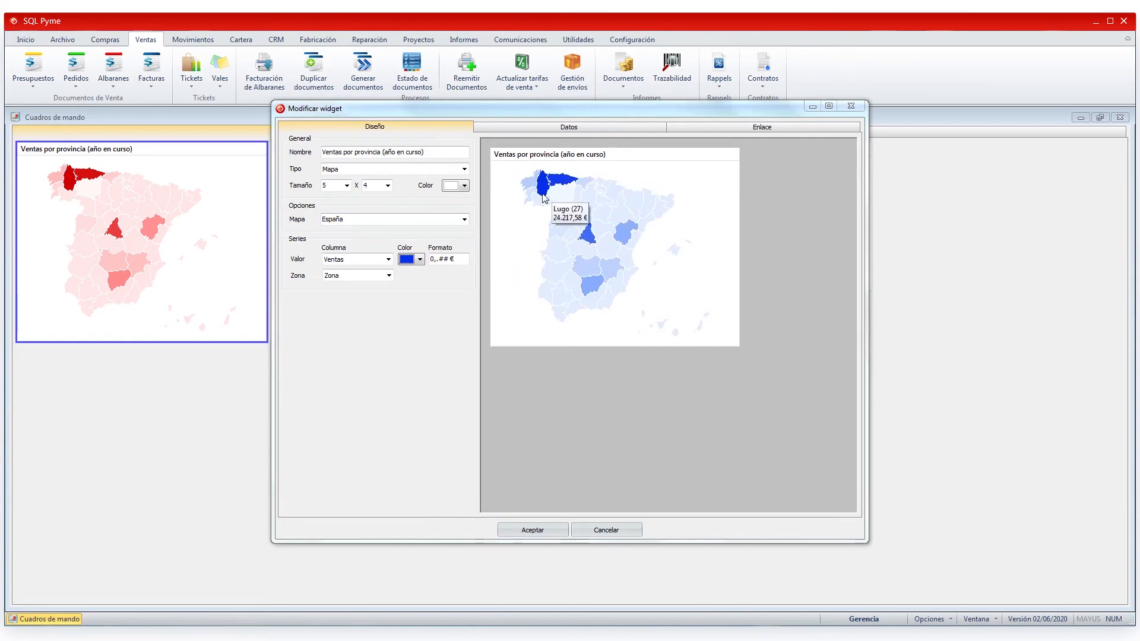
pyautogui.moveTo(600, 231)
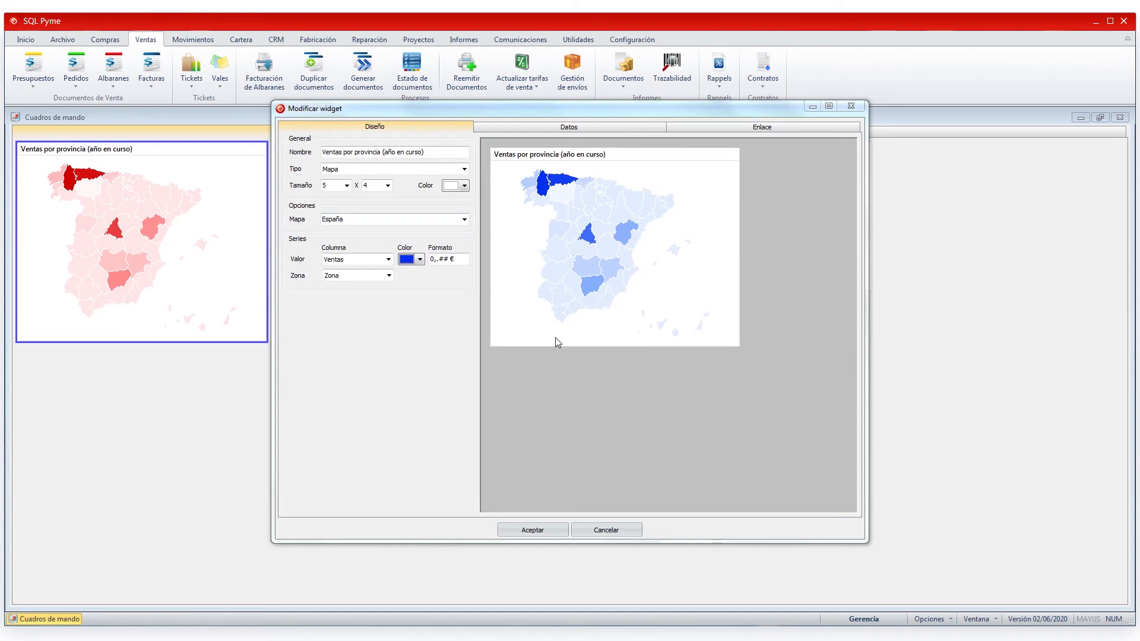
pyautogui.click(607, 532)
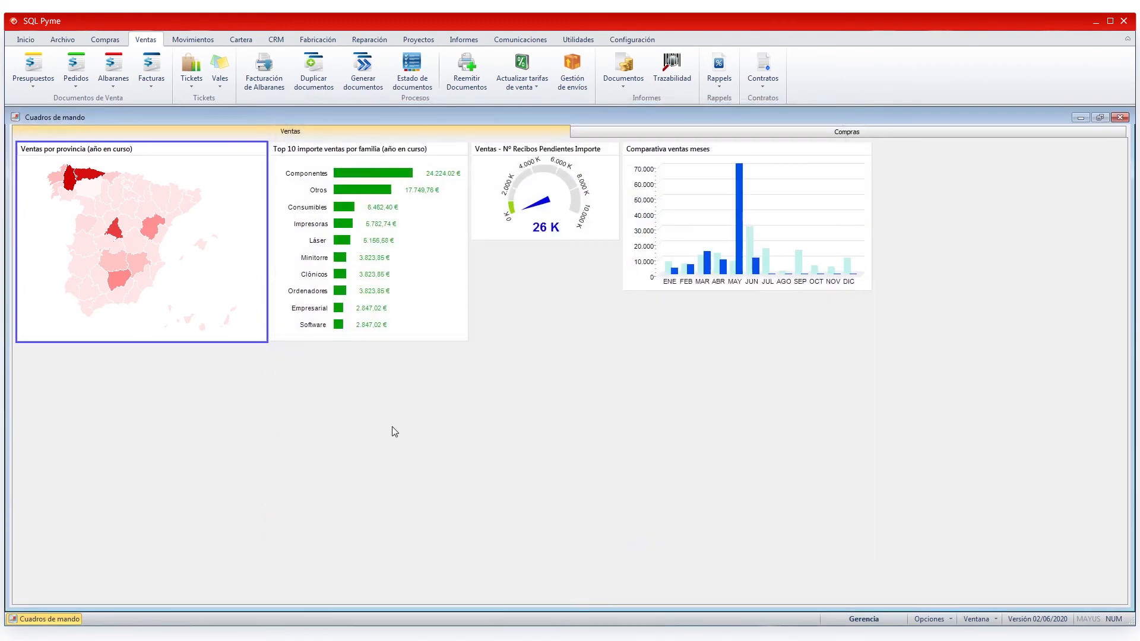
# - In the widget gallery's Ventas section, duplicate Importe ventas del día as 'Venta del dia'
pyautogui.rightClick(379, 378)
pyautogui.click(417, 550)
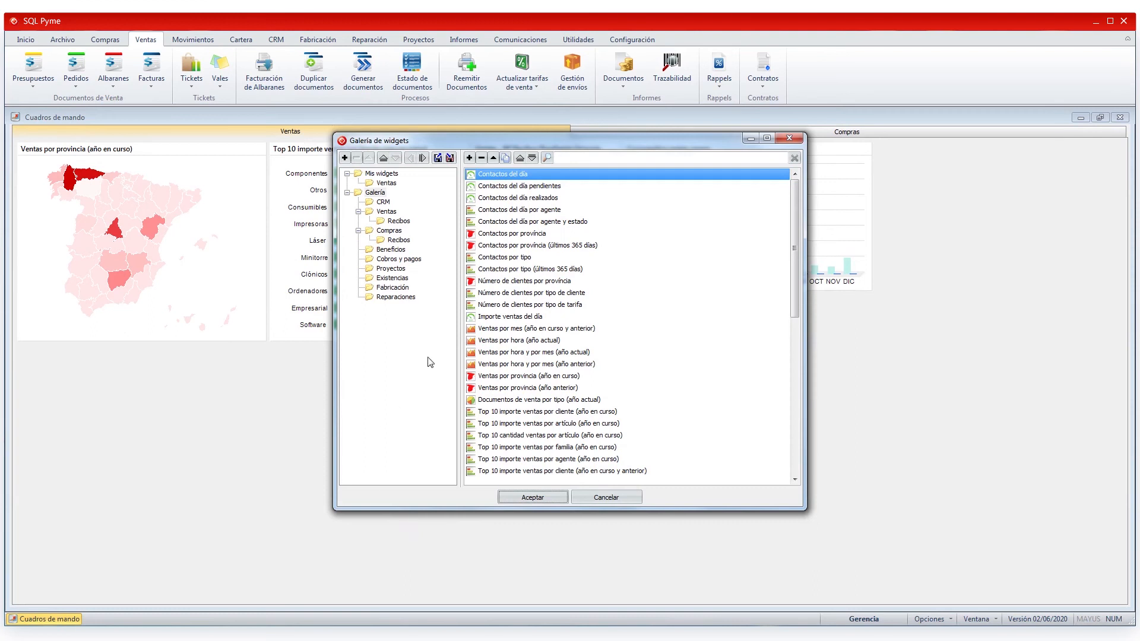
pyautogui.click(386, 212)
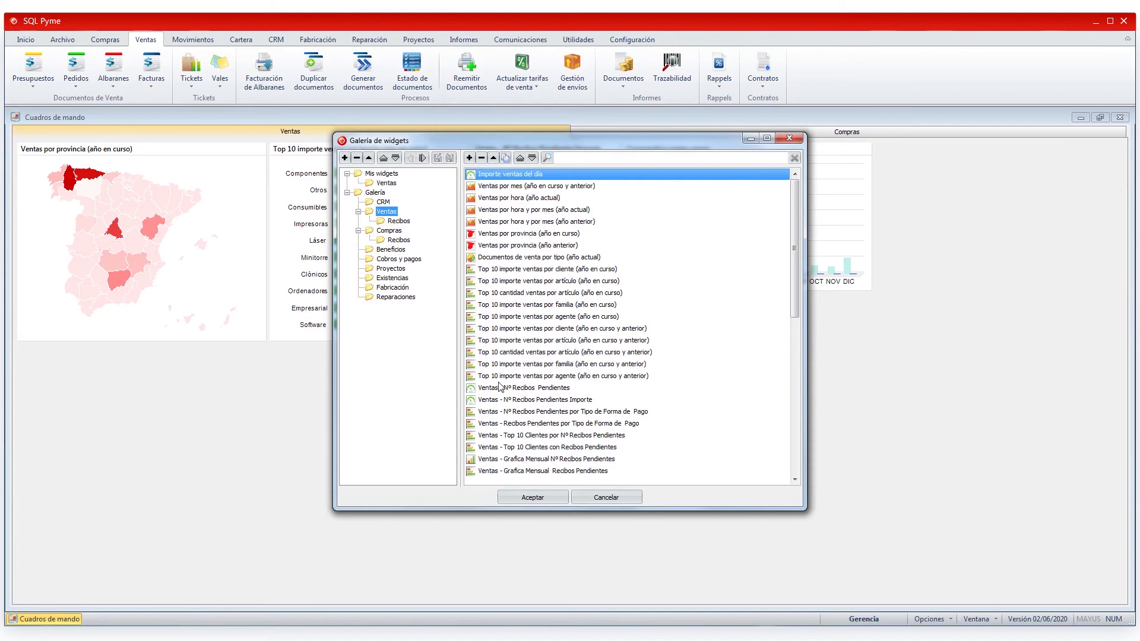
pyautogui.click(506, 158)
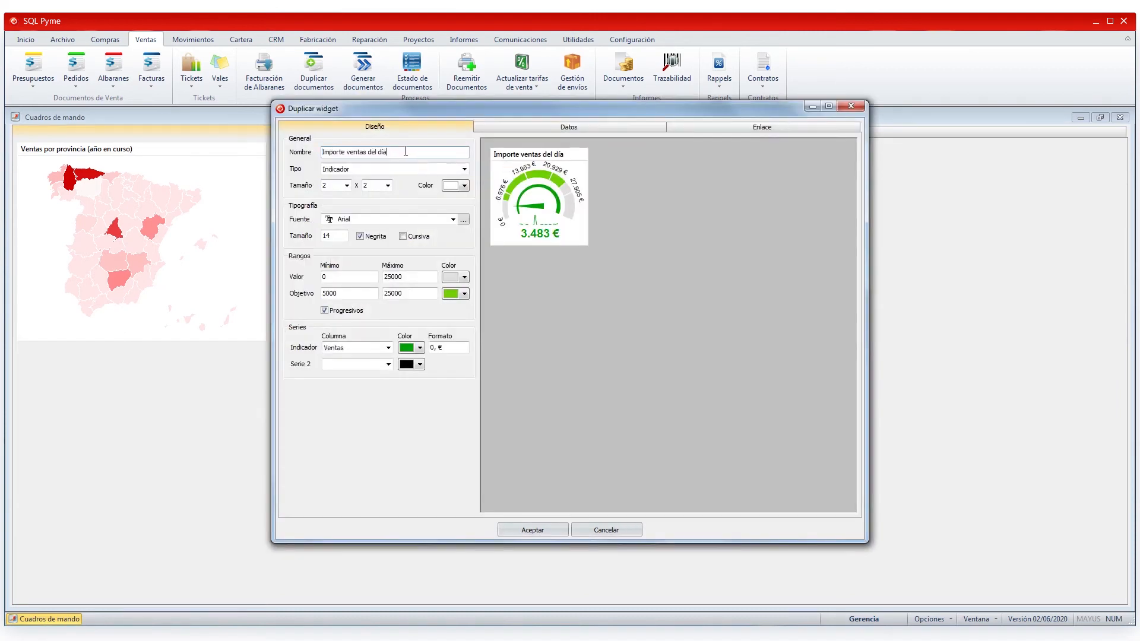
pyautogui.write('Venta del dia')
pyautogui.click(534, 531)
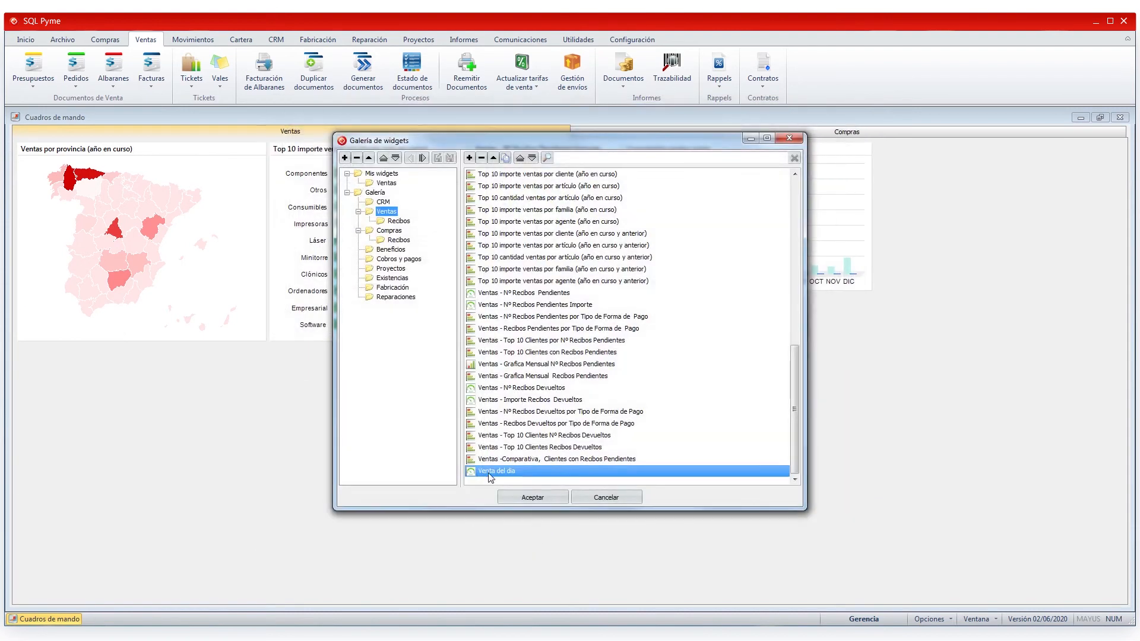
# - Open the new Venta del dia widget's settings from Mis widgets › Ventas
pyautogui.click(412, 223)
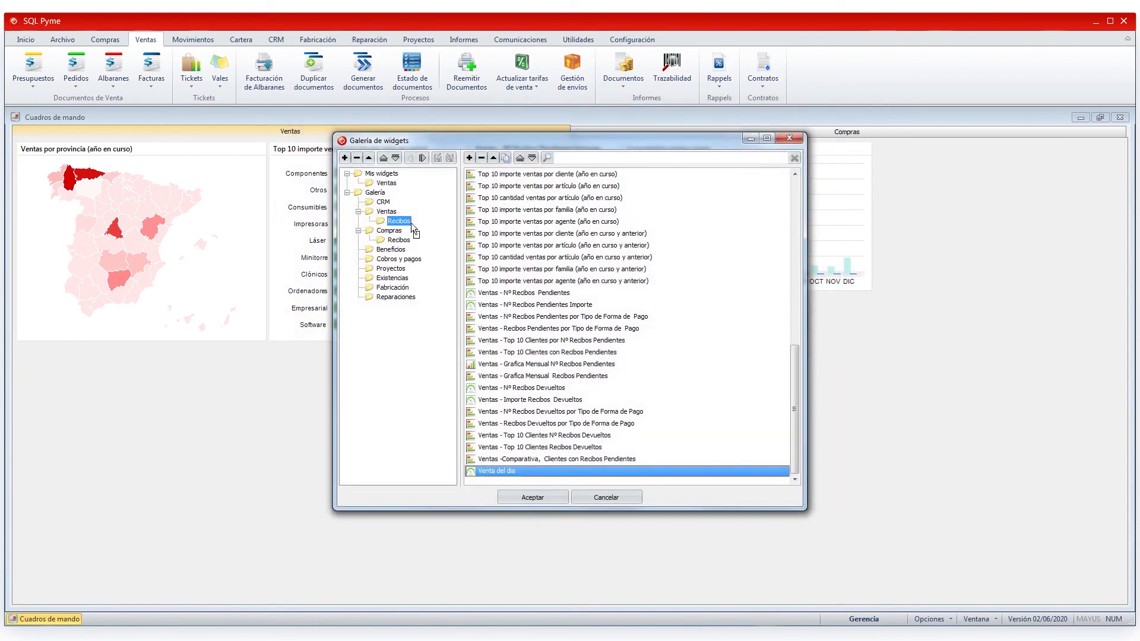
pyautogui.click(389, 184)
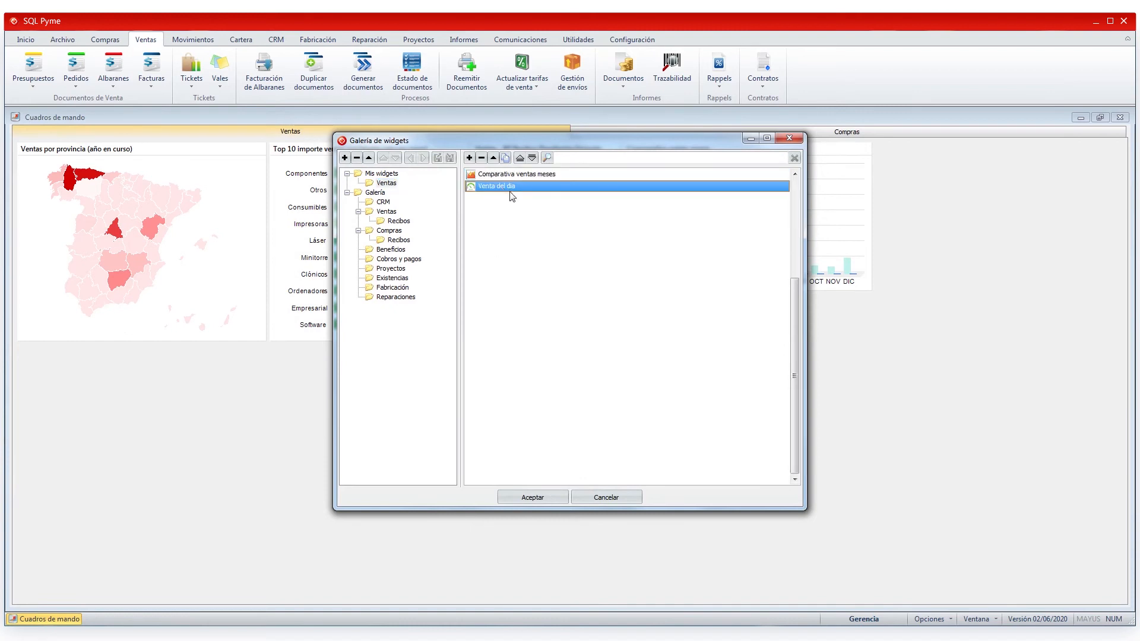
pyautogui.click(492, 161)
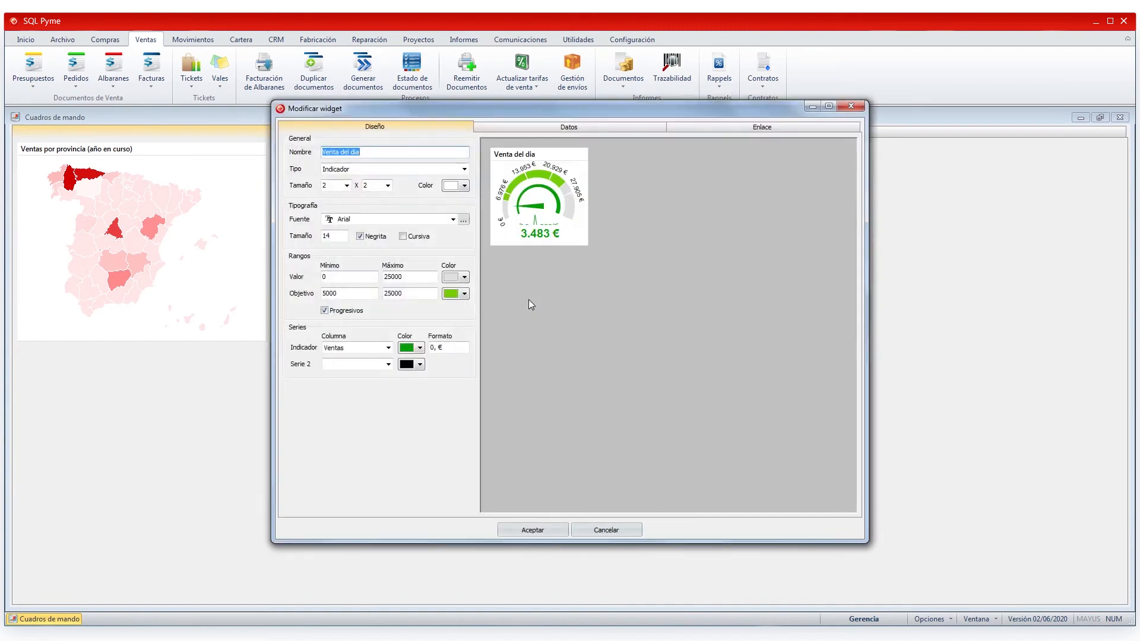
# - Review the Venta del día SQL query and its daily Ventas totals for the last 30 days
pyautogui.click(601, 124)
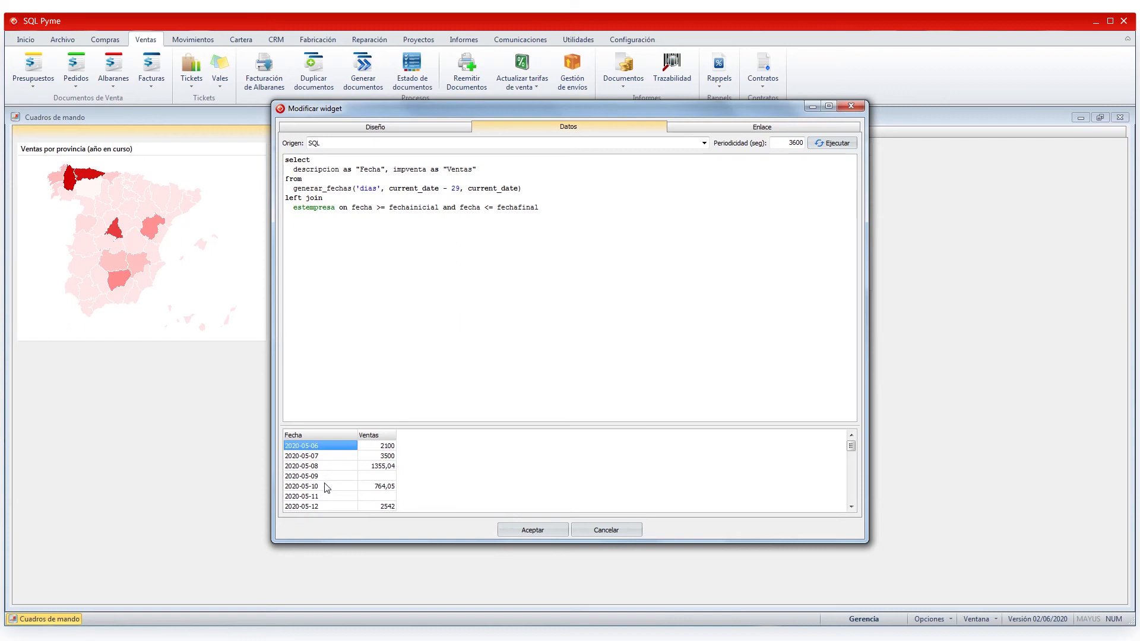
pyautogui.click(378, 456)
pyautogui.scroll(-10, 397, 472)
pyautogui.scroll(11, 393, 472)
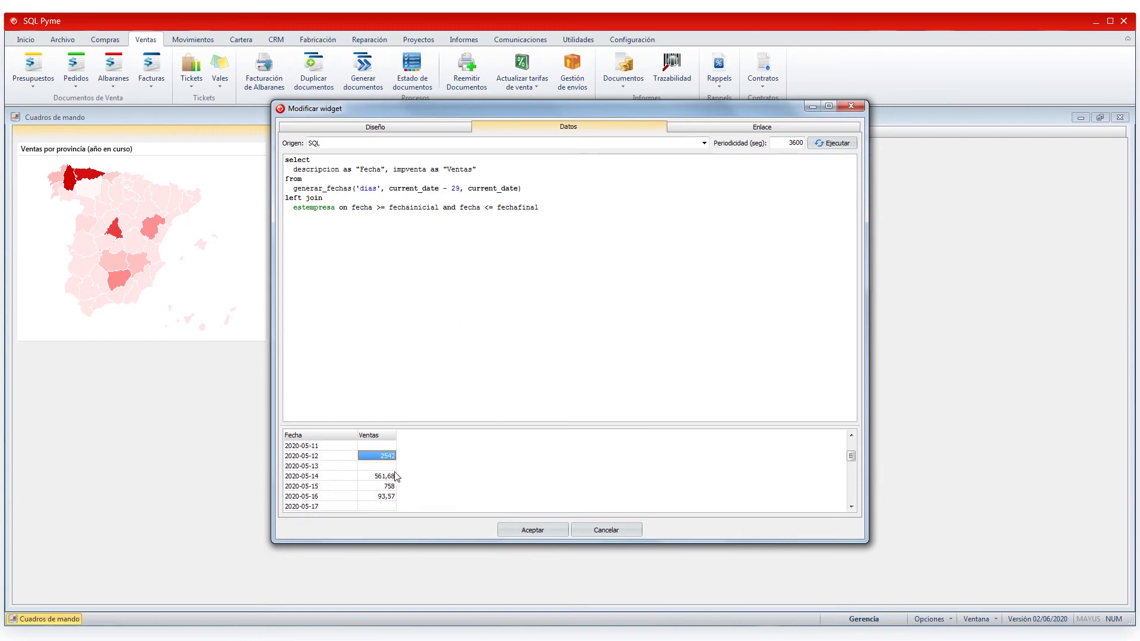
pyautogui.click(418, 128)
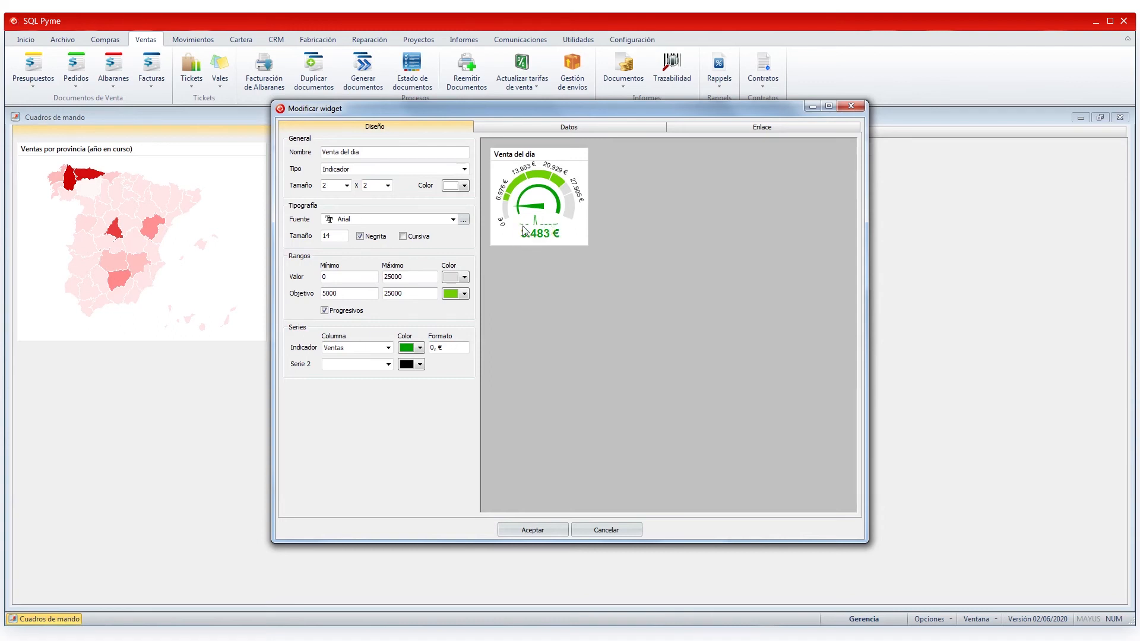
pyautogui.click(576, 127)
pyautogui.click(385, 449)
pyautogui.scroll(-19, 399, 451)
pyautogui.scroll(6, 400, 452)
pyautogui.scroll(13, 400, 452)
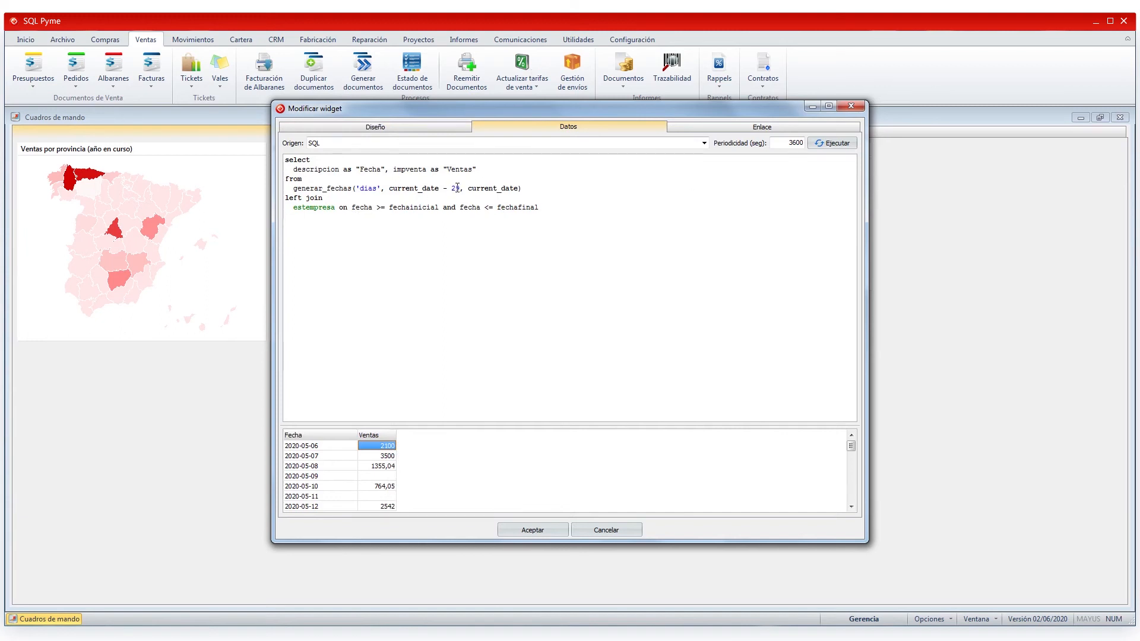
# - Change the query range from current_date - 29 to - 5 and run it
pyautogui.press('BackSpace')
pyautogui.press('BackSpace')
pyautogui.write('5')
pyautogui.click(833, 145)
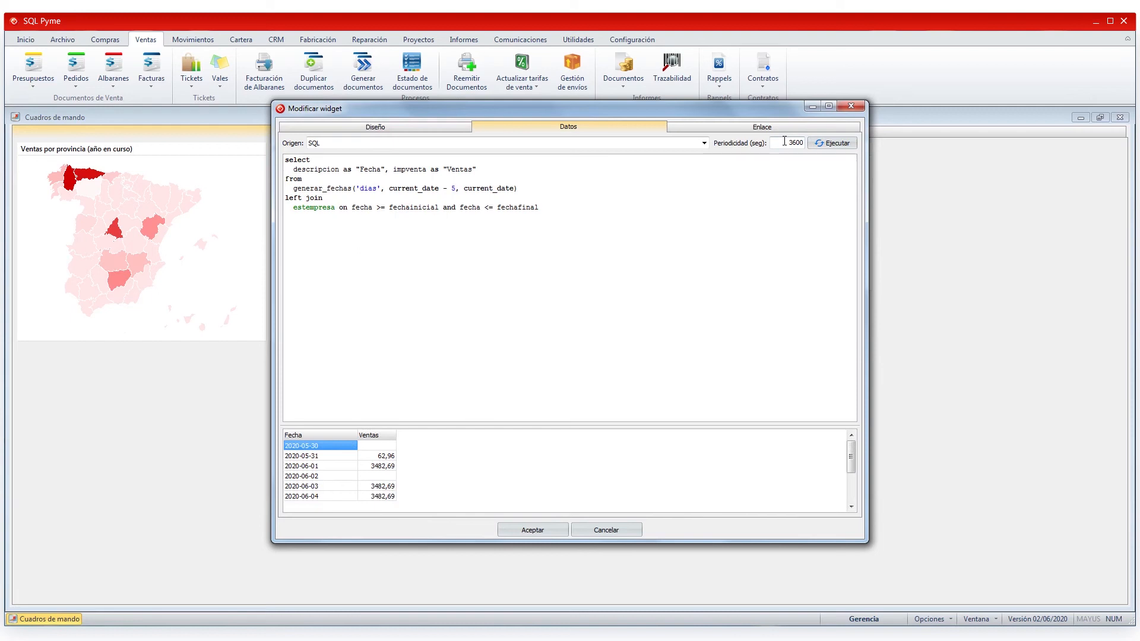
# - Set the Periodicidad refresh period to 1800 seconds
pyautogui.moveTo(792, 141); pyautogui.dragTo(804, 141)
pyautogui.write('1800')
pyautogui.click(447, 127)
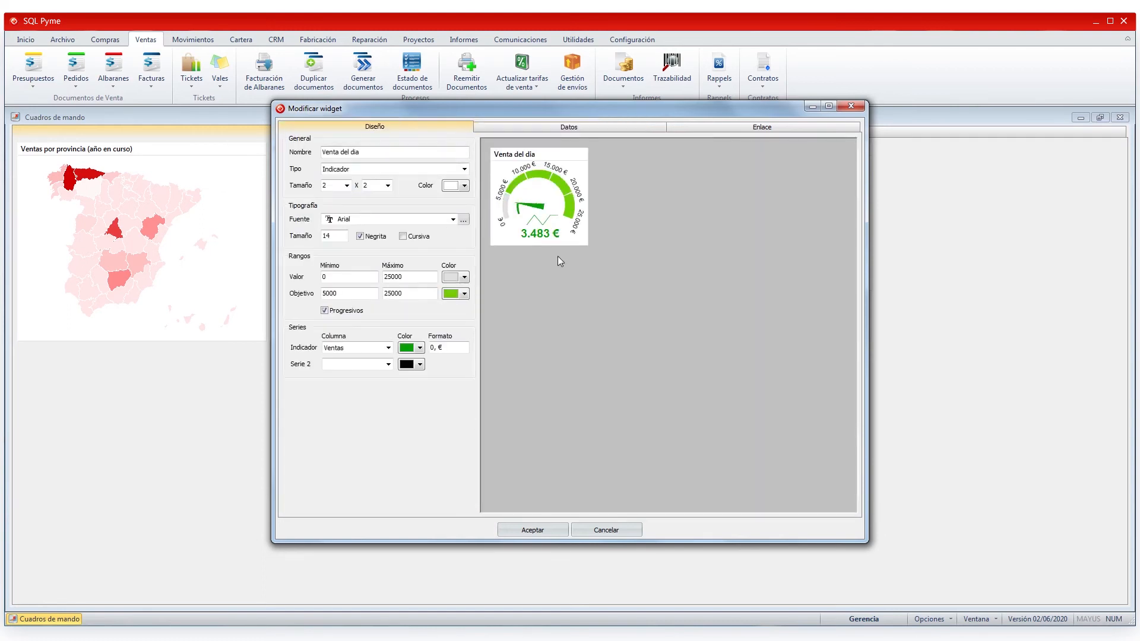
# - Resize the Venta del día gauge to 4 units wide by 4 units tall
pyautogui.click(347, 185)
pyautogui.click(335, 218)
pyautogui.click(347, 186)
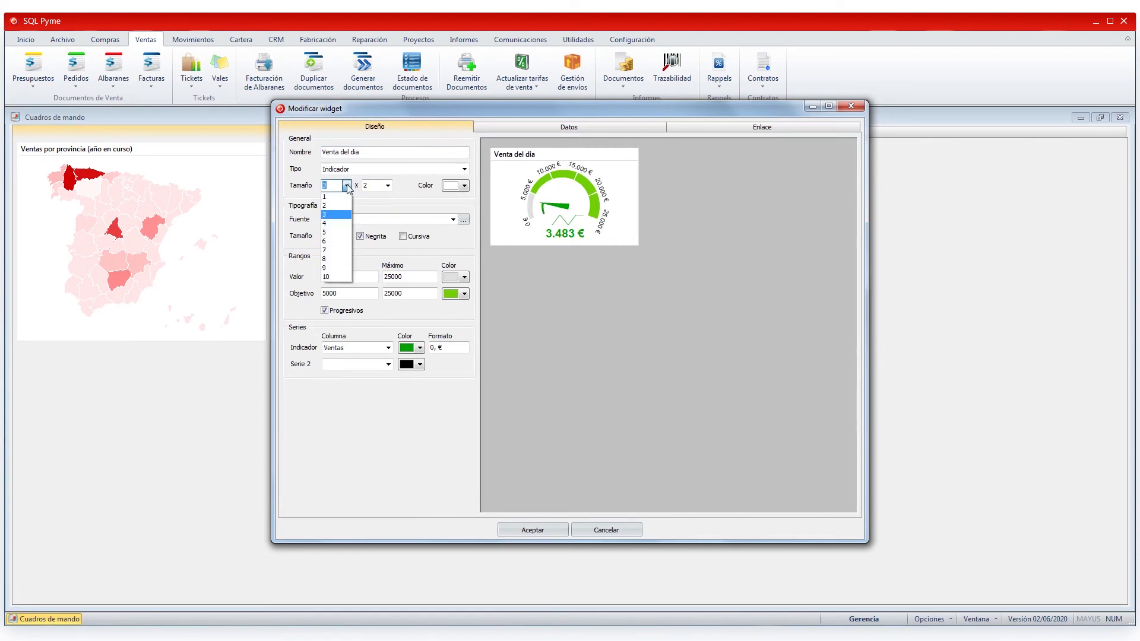
pyautogui.click(336, 224)
pyautogui.click(388, 185)
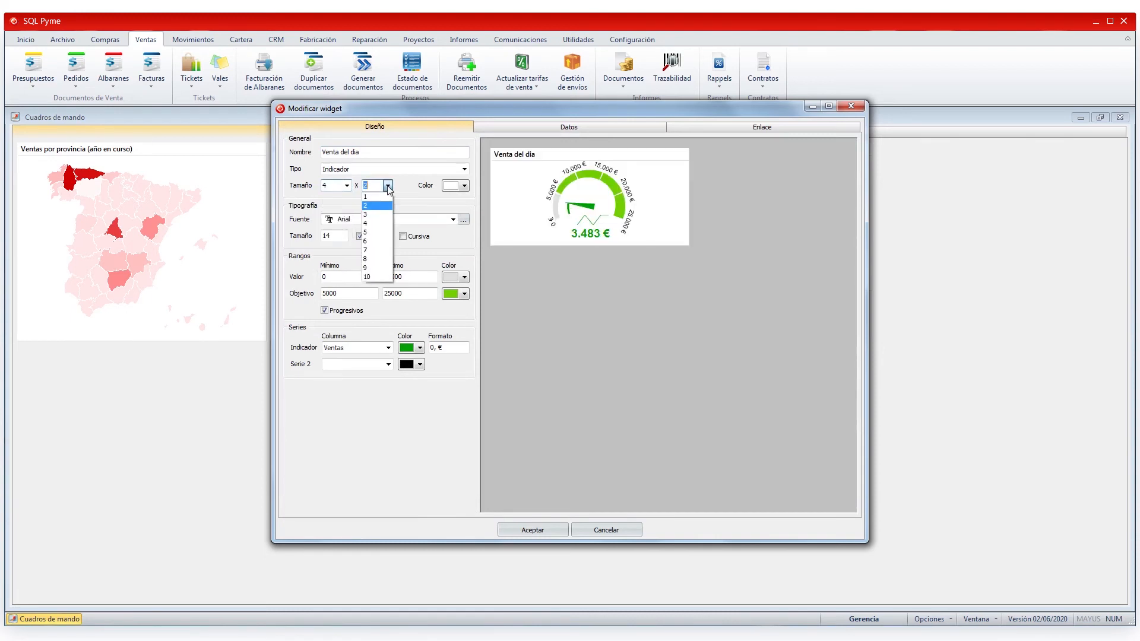
pyautogui.click(374, 224)
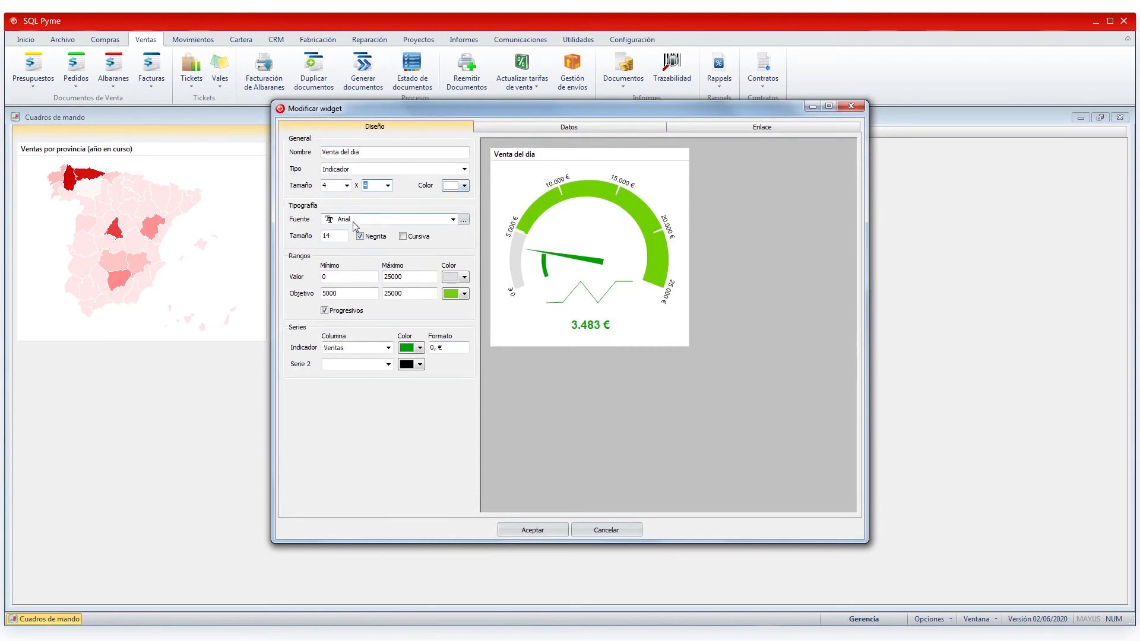
# - Set the gauge's Tipografía Tamaño font size to 20
pyautogui.click(464, 219)
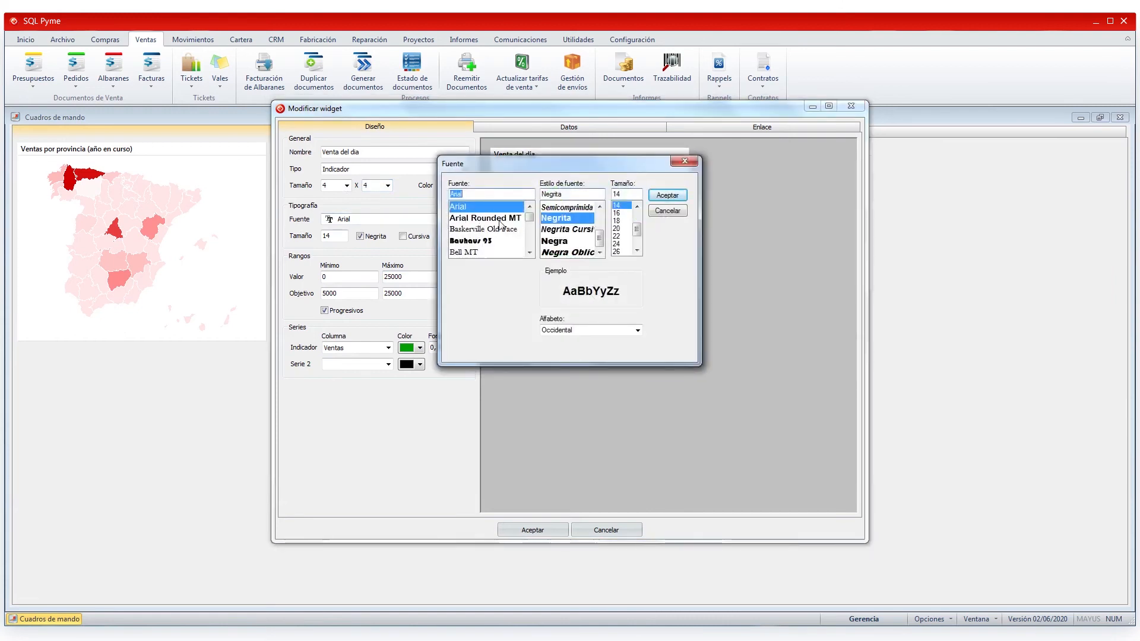
pyautogui.click(681, 162)
pyautogui.click(334, 236)
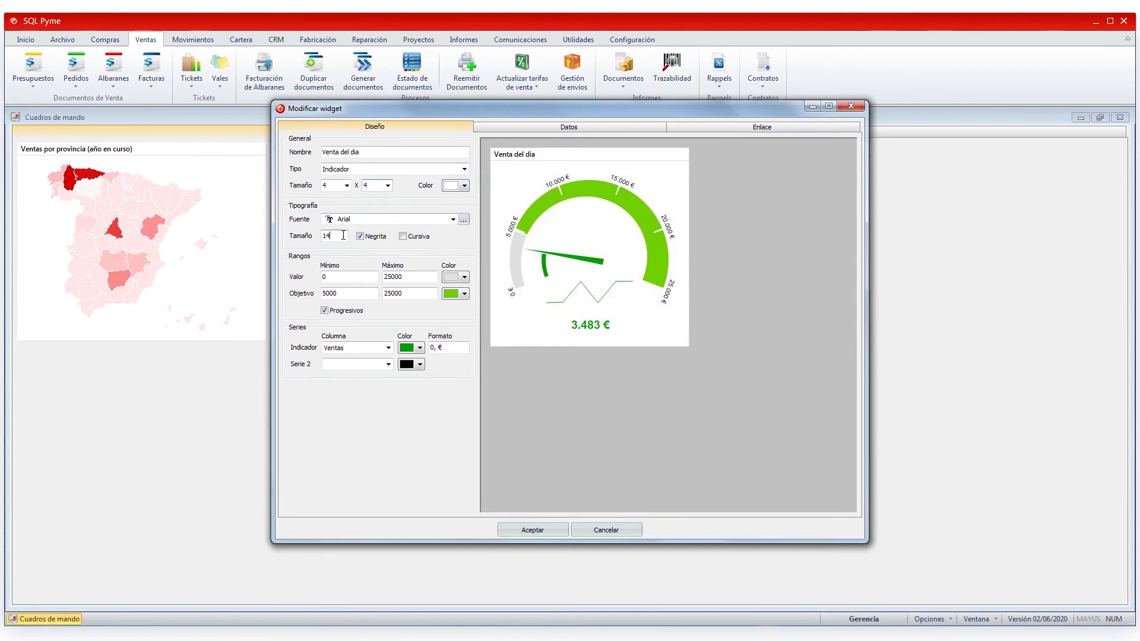
pyautogui.write('20')
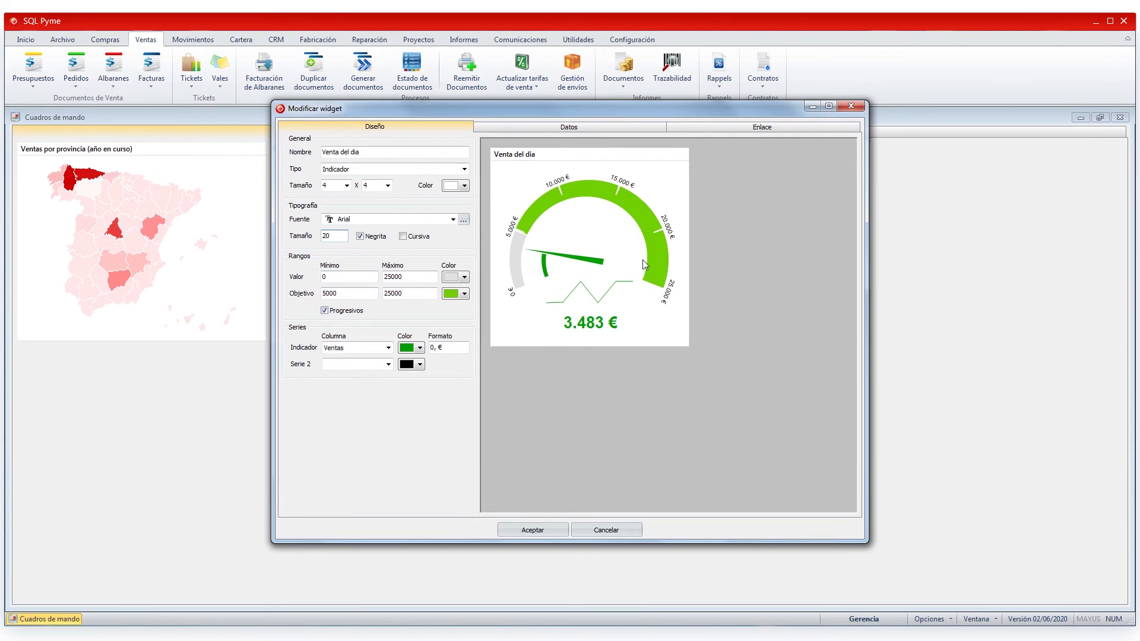
# - Set Valor Máximo and Objetivo Máximo of the gauge to 10000
pyautogui.doubleClick(412, 274)
pyautogui.write('1000')
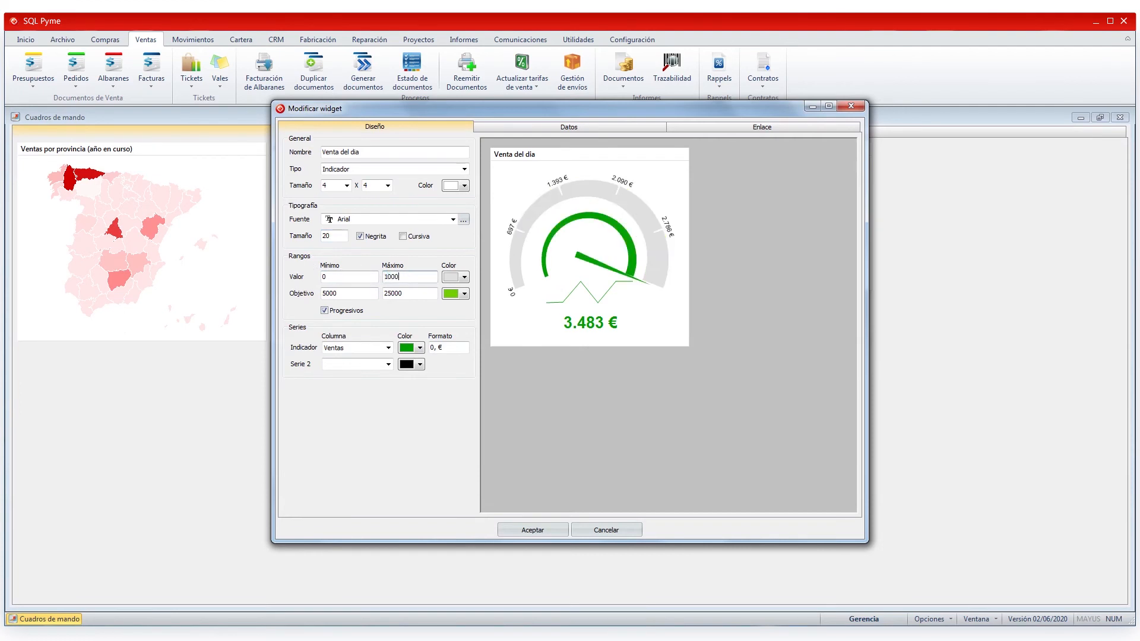
pyautogui.write('0')
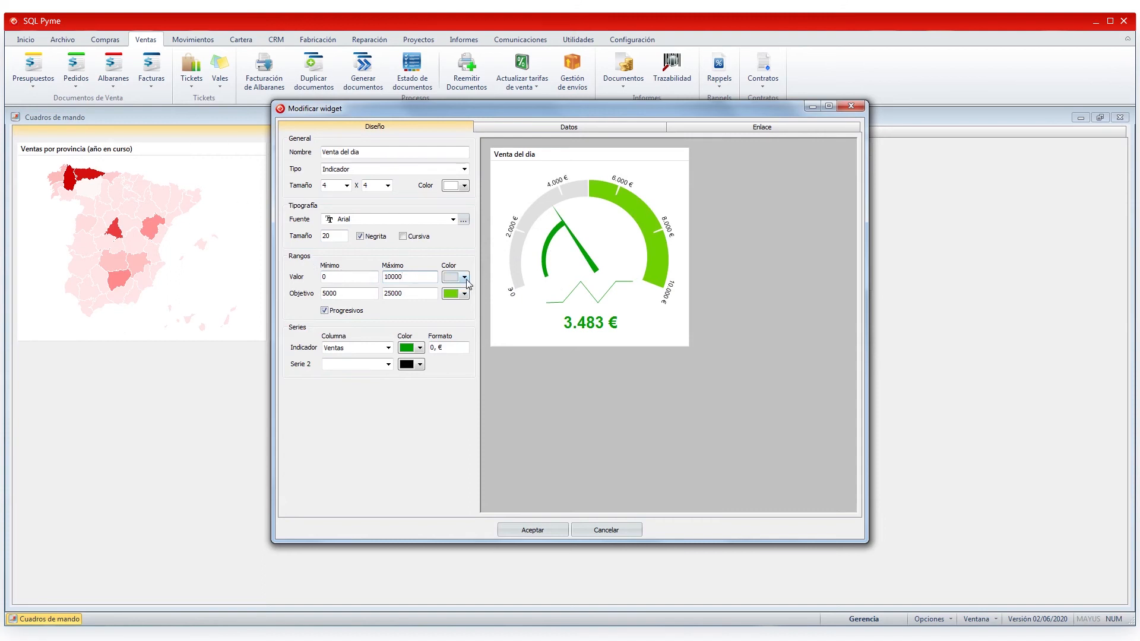
pyautogui.doubleClick(352, 293)
pyautogui.press('Tab')
pyautogui.write('10000')
# - Colour the Objetivo target arc light cyan-blue and the Indicador needle blue
pyautogui.click(464, 294)
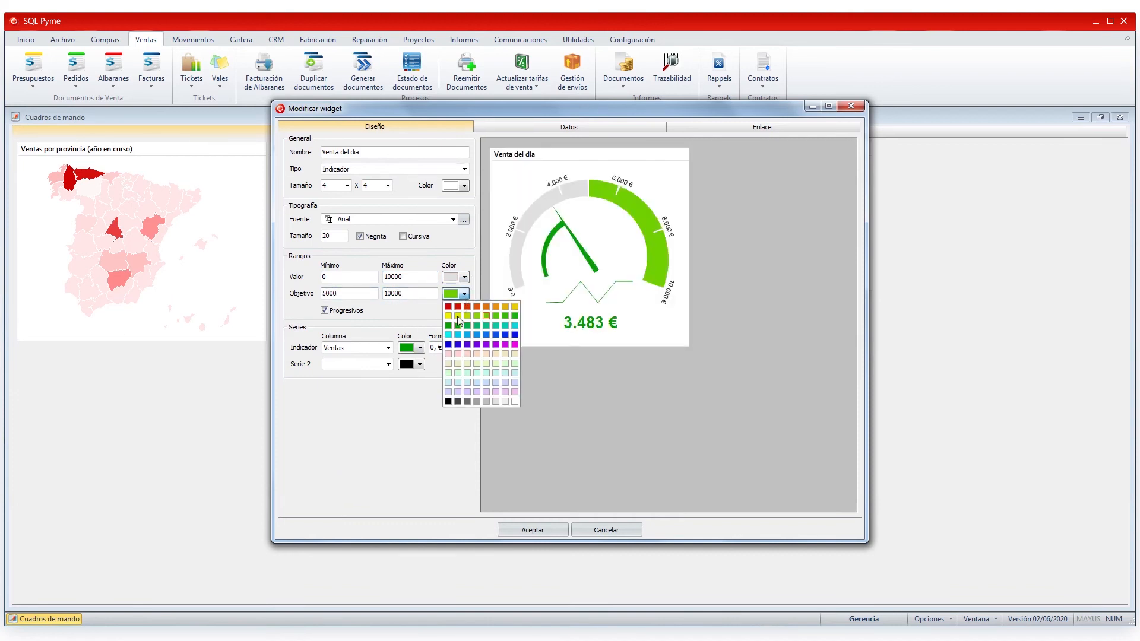
pyautogui.click(479, 335)
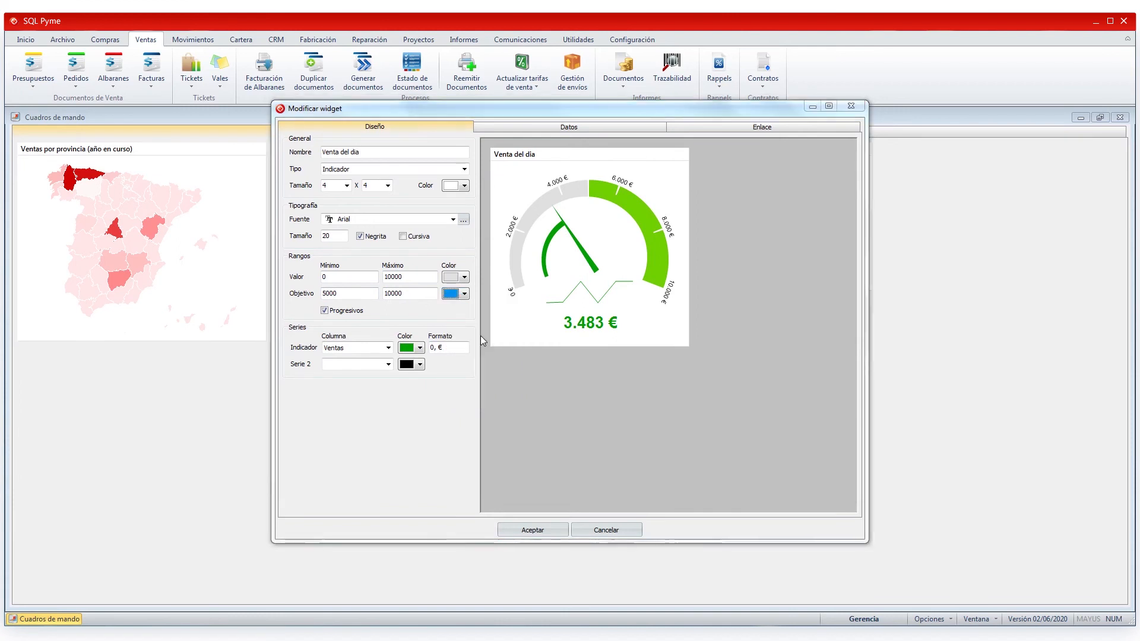
pyautogui.click(464, 294)
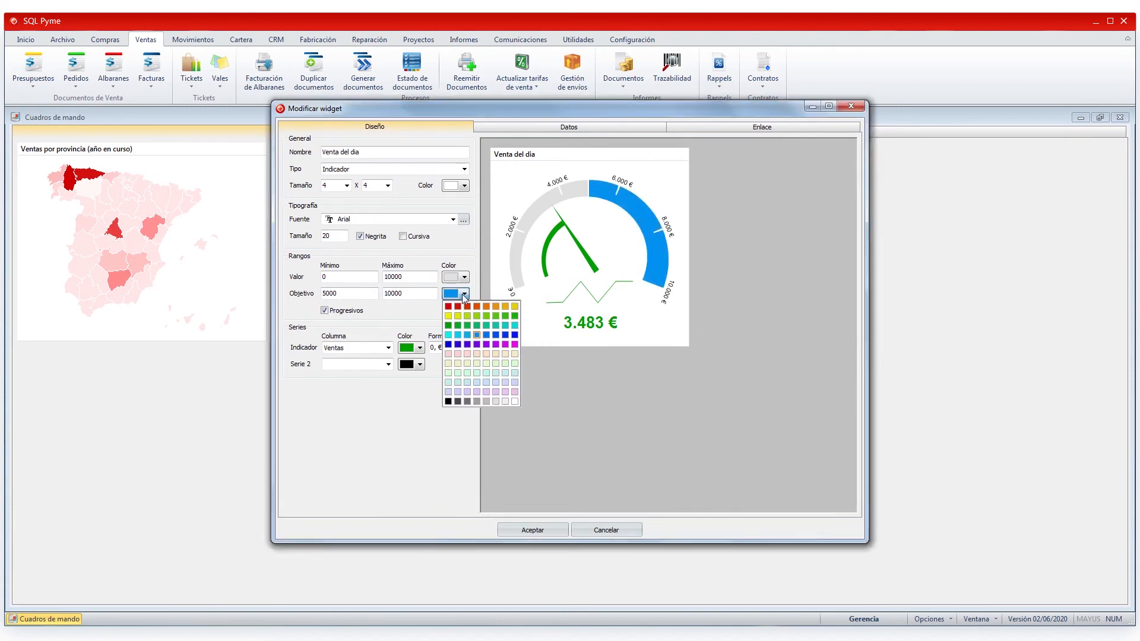
pyautogui.click(468, 335)
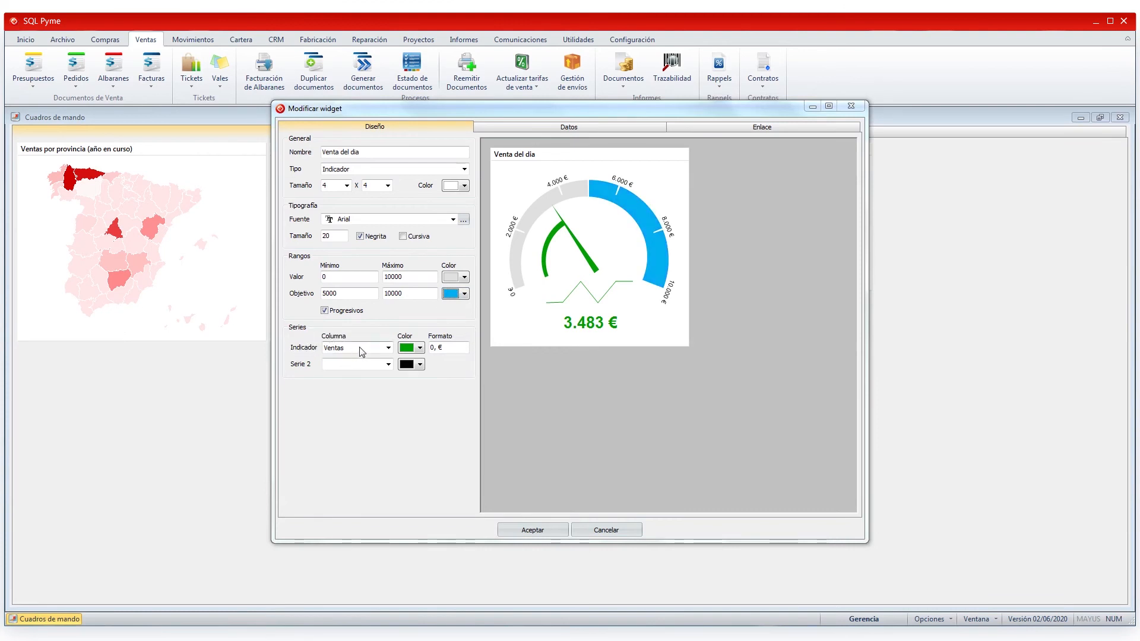
pyautogui.click(421, 348)
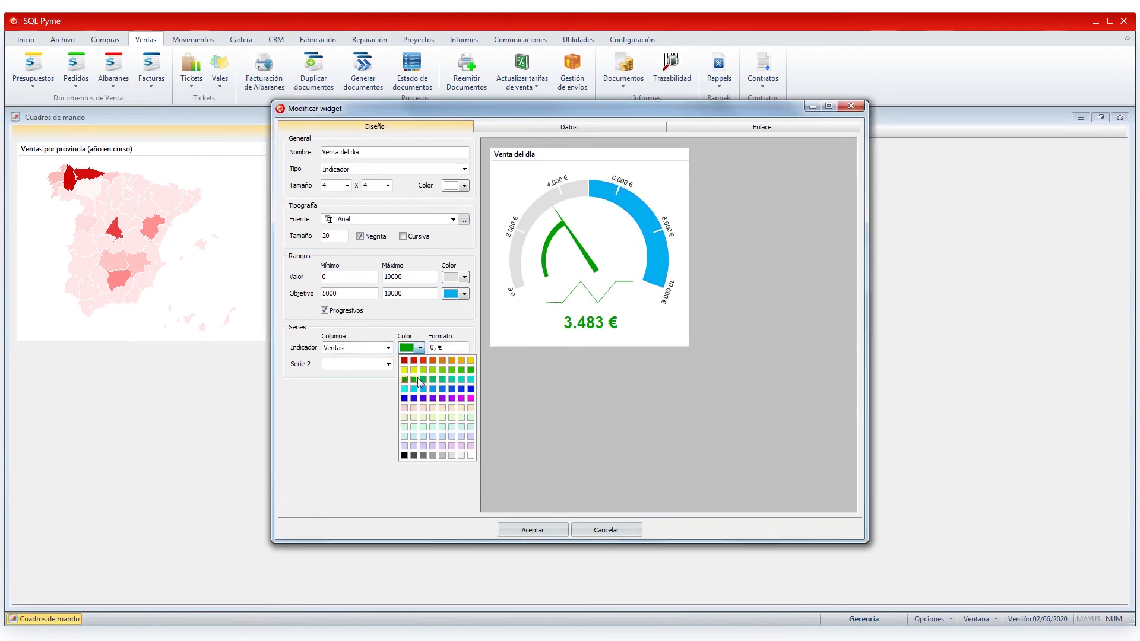
pyautogui.click(432, 389)
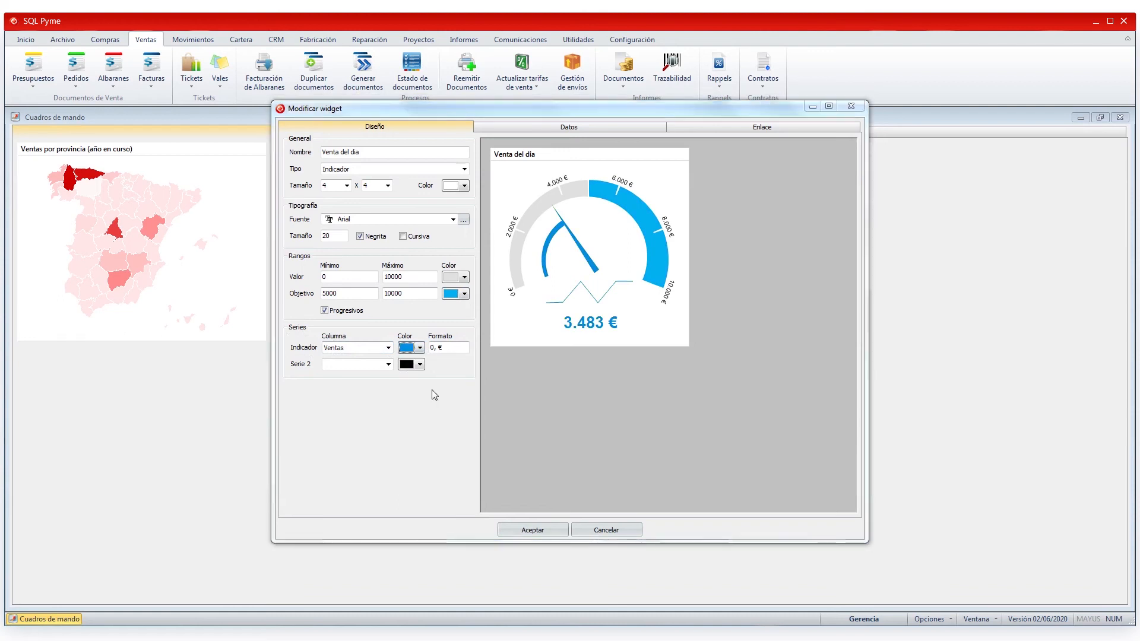
# - Set the Indicador Formato to 0,0.00 € and check the widget's Enlace link
pyautogui.click(437, 347)
pyautogui.write('00.')
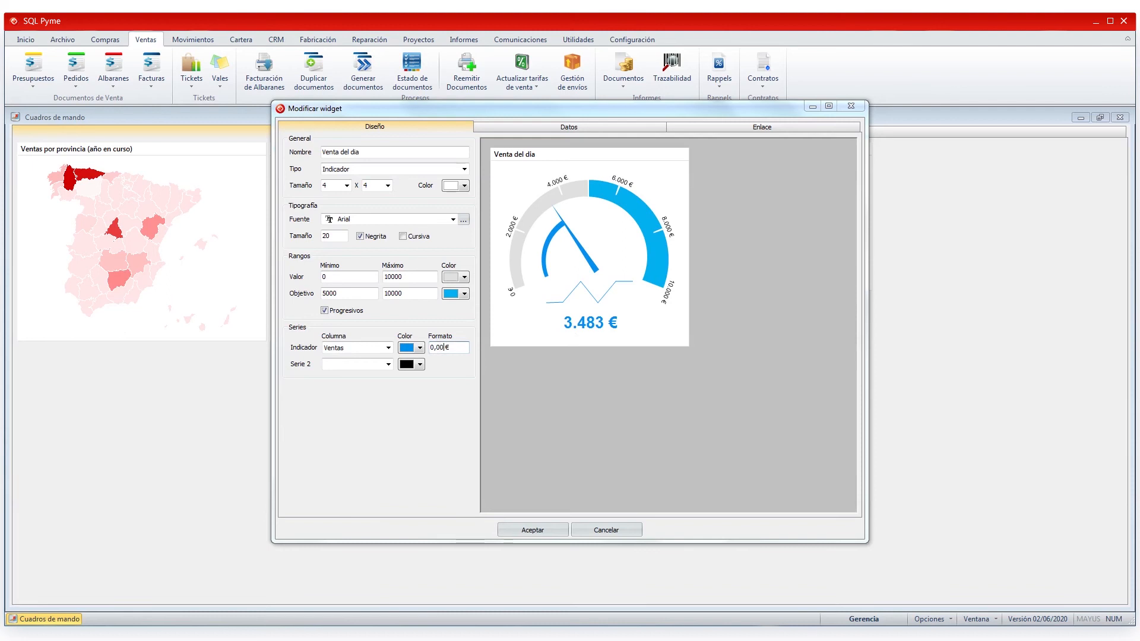
pyautogui.press('BackSpace')
pyautogui.write('.00')
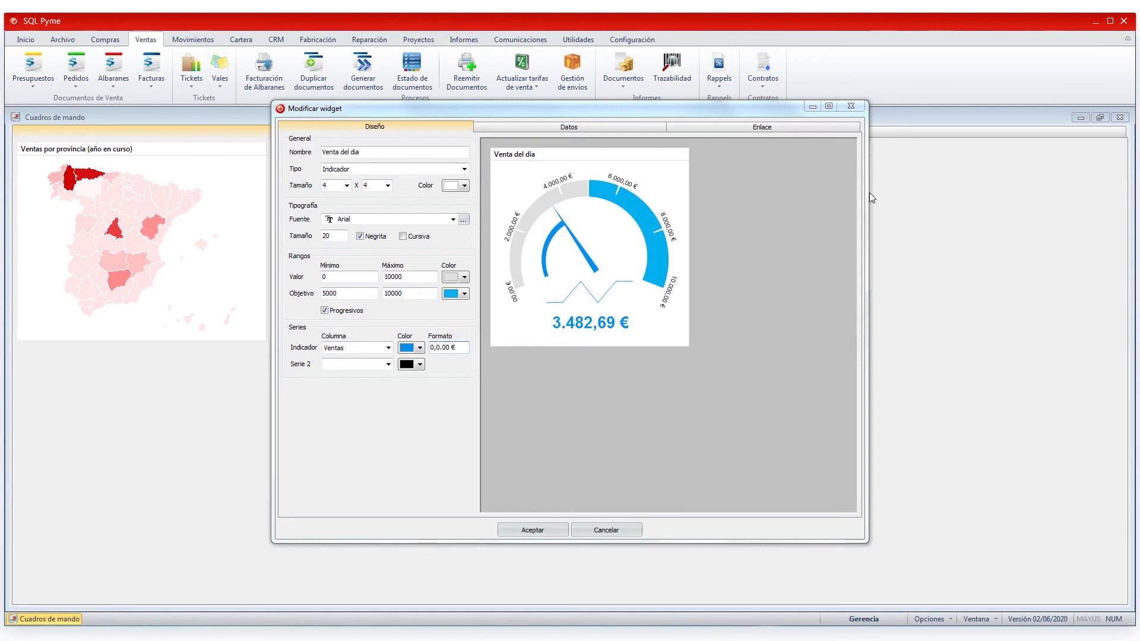
pyautogui.click(775, 128)
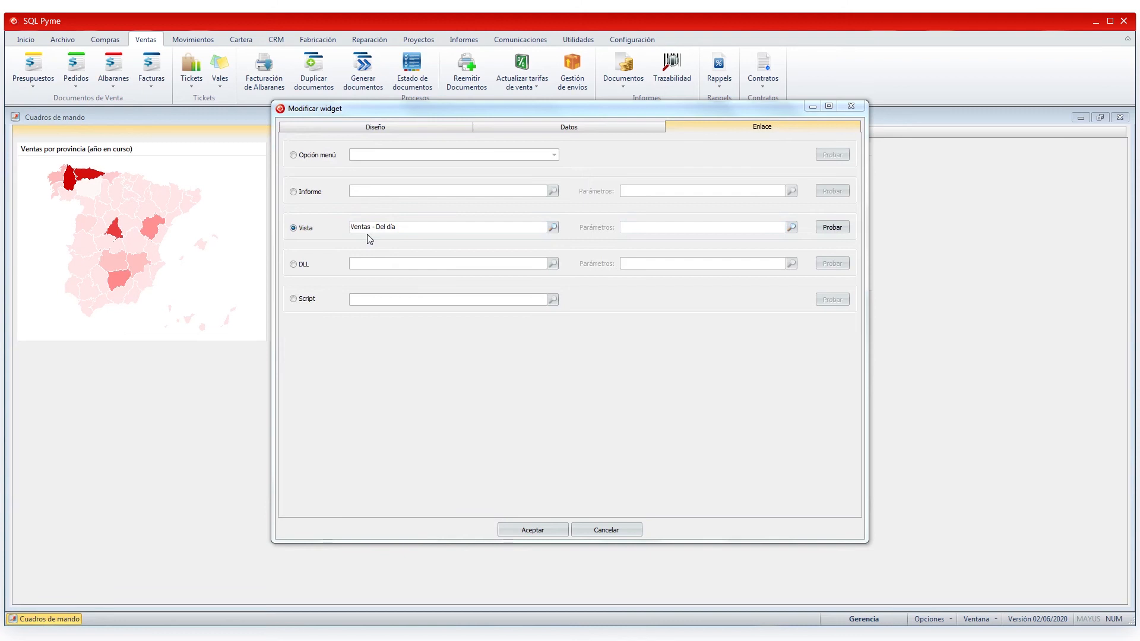
# - Test the Ventas - Del día link, save the gauge, and add Venta del día to the dashboard
pyautogui.click(845, 229)
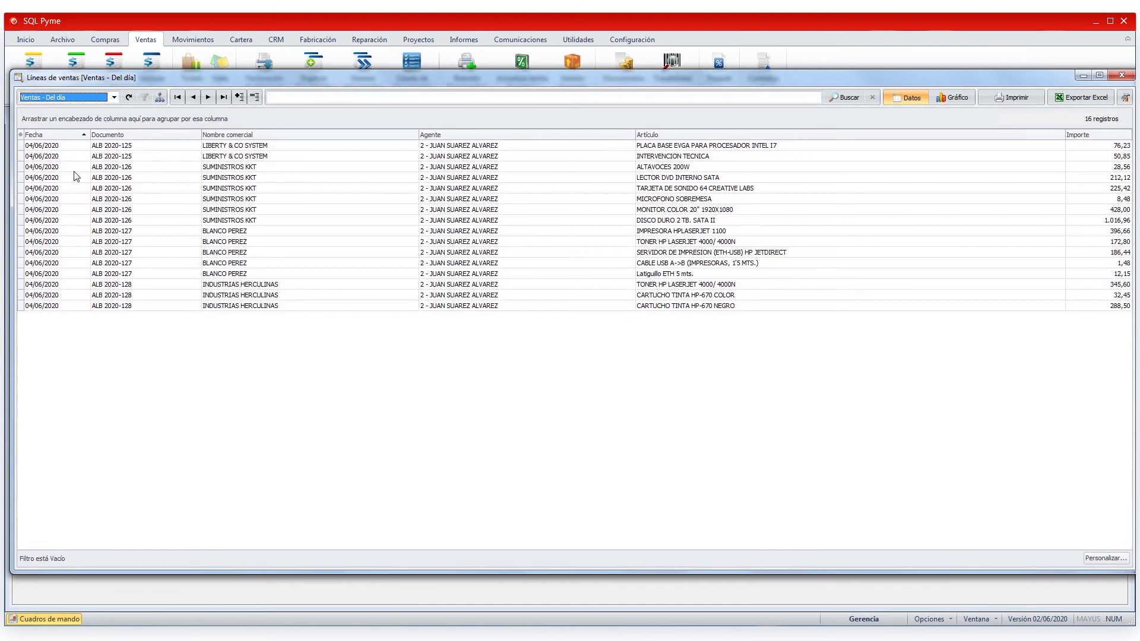
pyautogui.click(1121, 75)
pyautogui.click(428, 127)
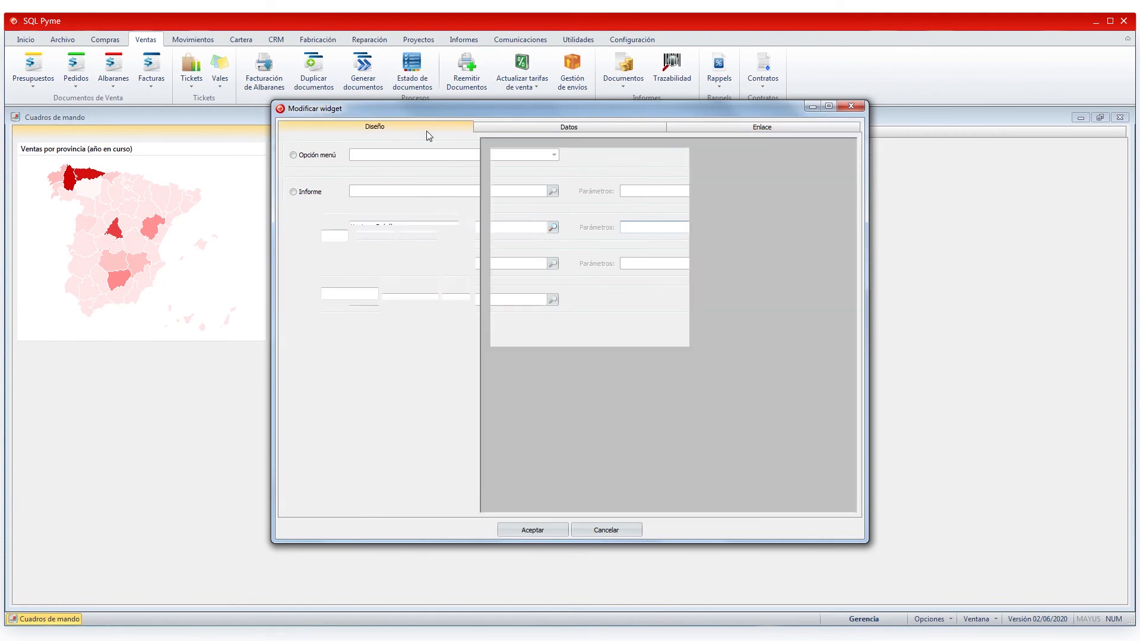
pyautogui.click(532, 531)
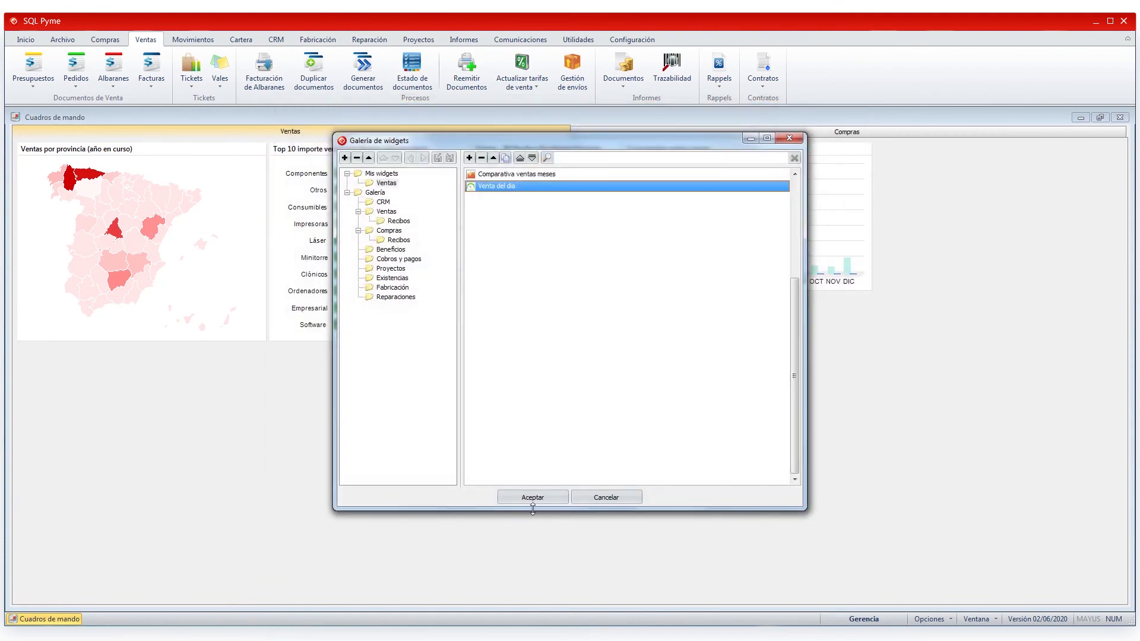
pyautogui.doubleClick(489, 188)
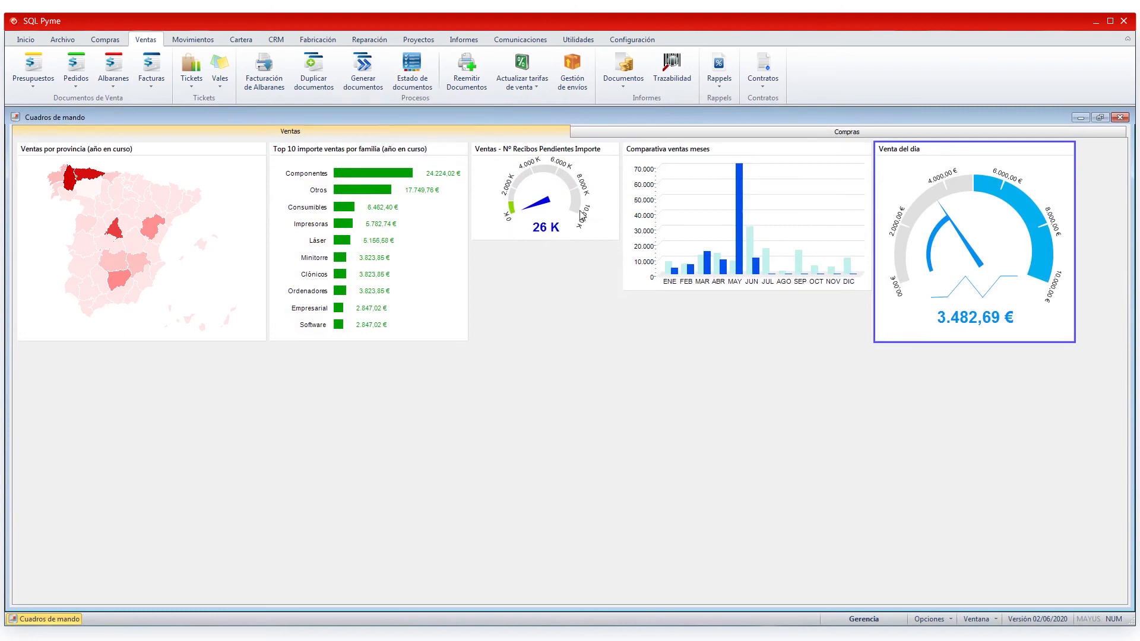
# - Change the Nº Recibos Pendientes Importe widget's Tipo to Valor simple and save it
pyautogui.rightClick(543, 226)
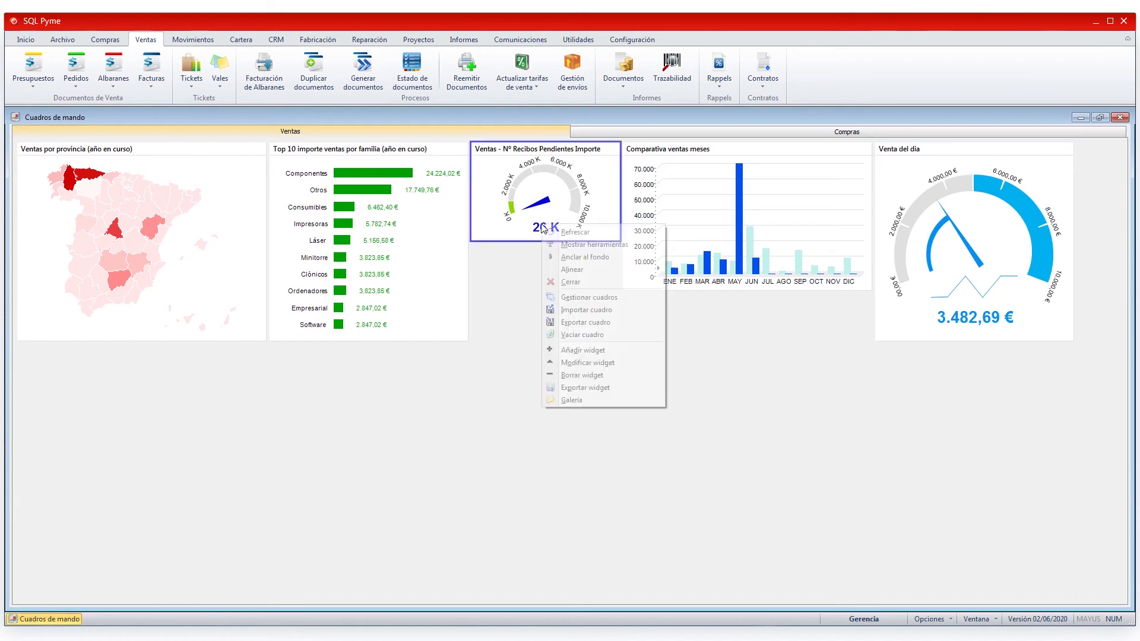
pyautogui.click(562, 363)
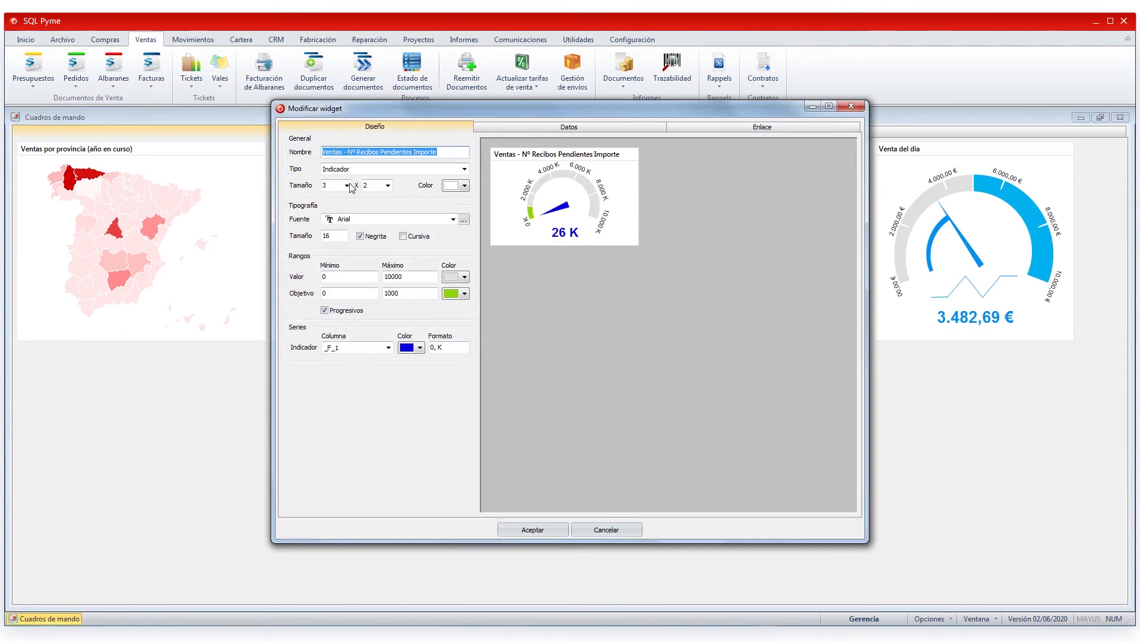
pyautogui.click(569, 128)
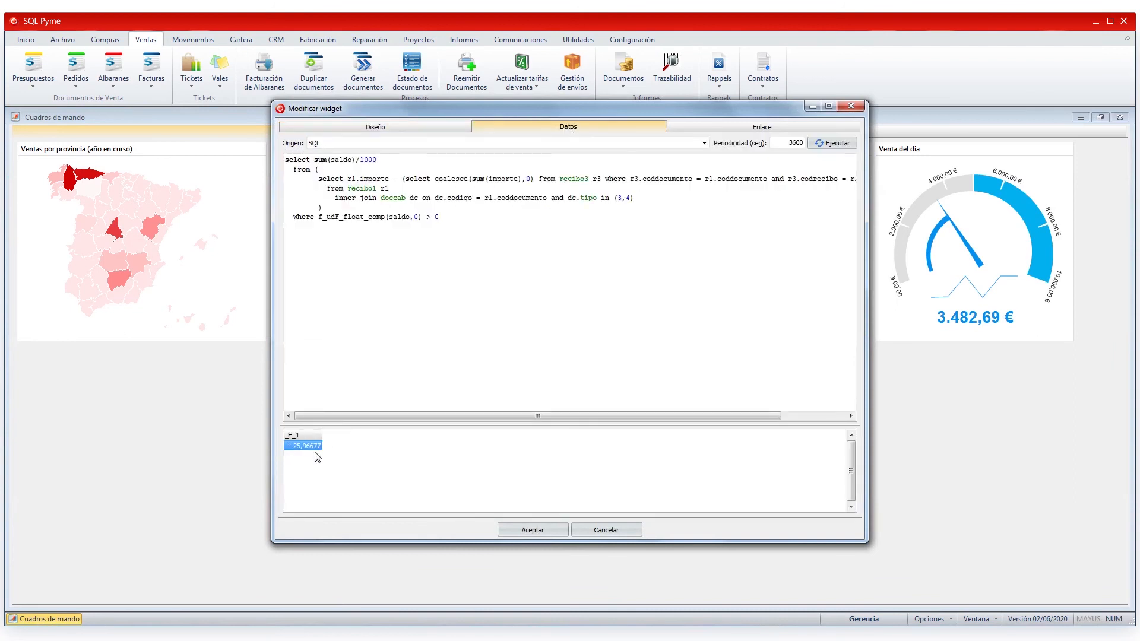
pyautogui.click(445, 127)
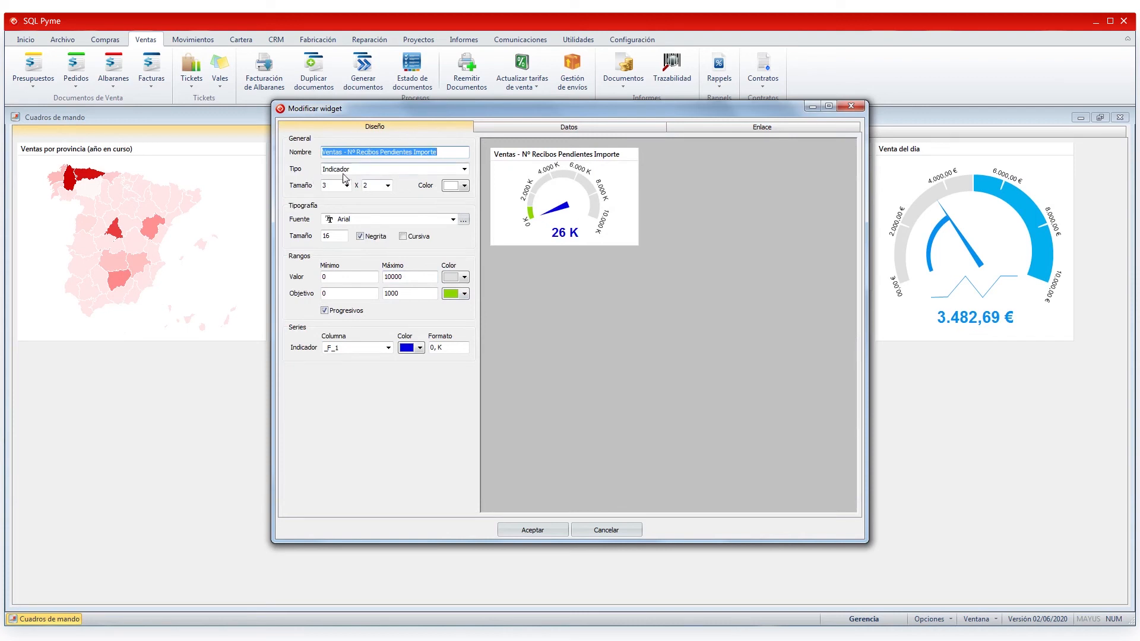
pyautogui.click(465, 173)
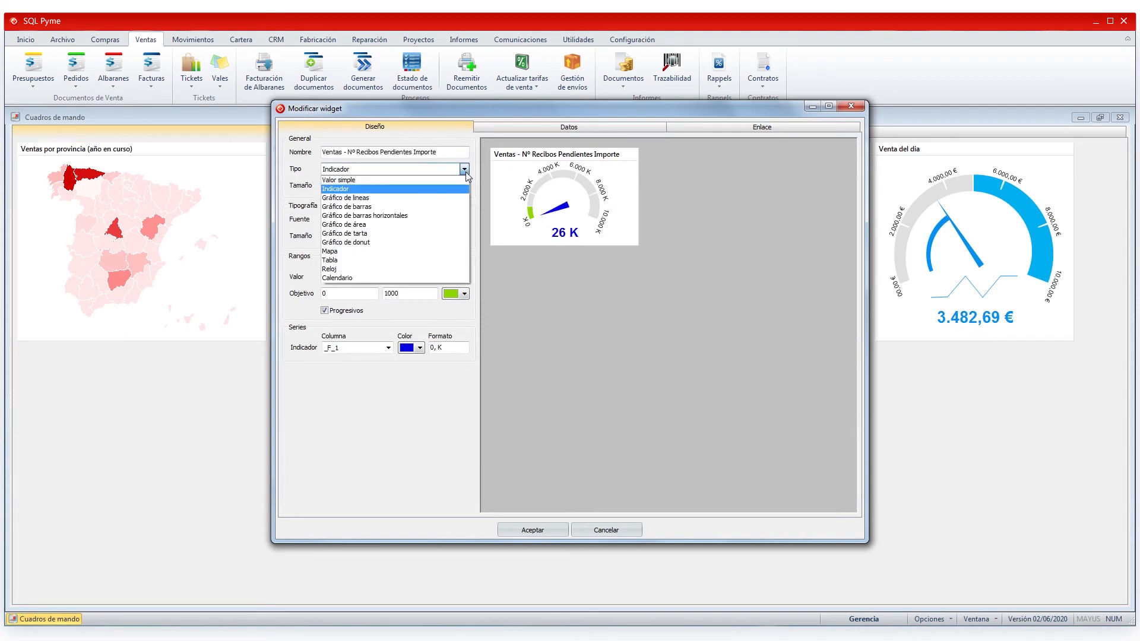
pyautogui.click(347, 180)
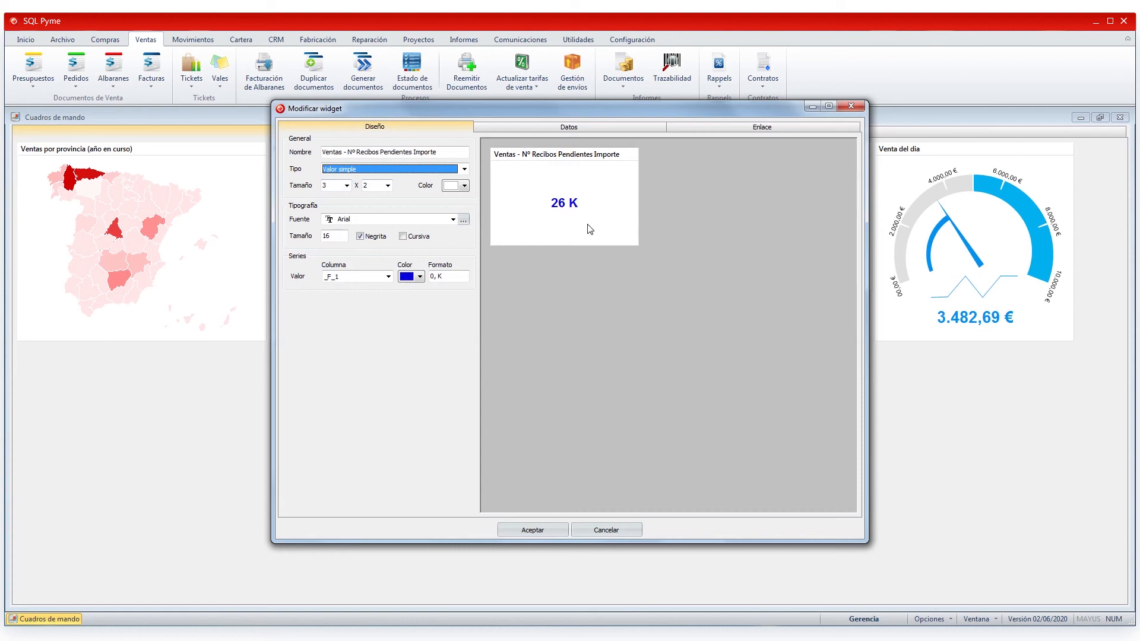
pyautogui.click(778, 128)
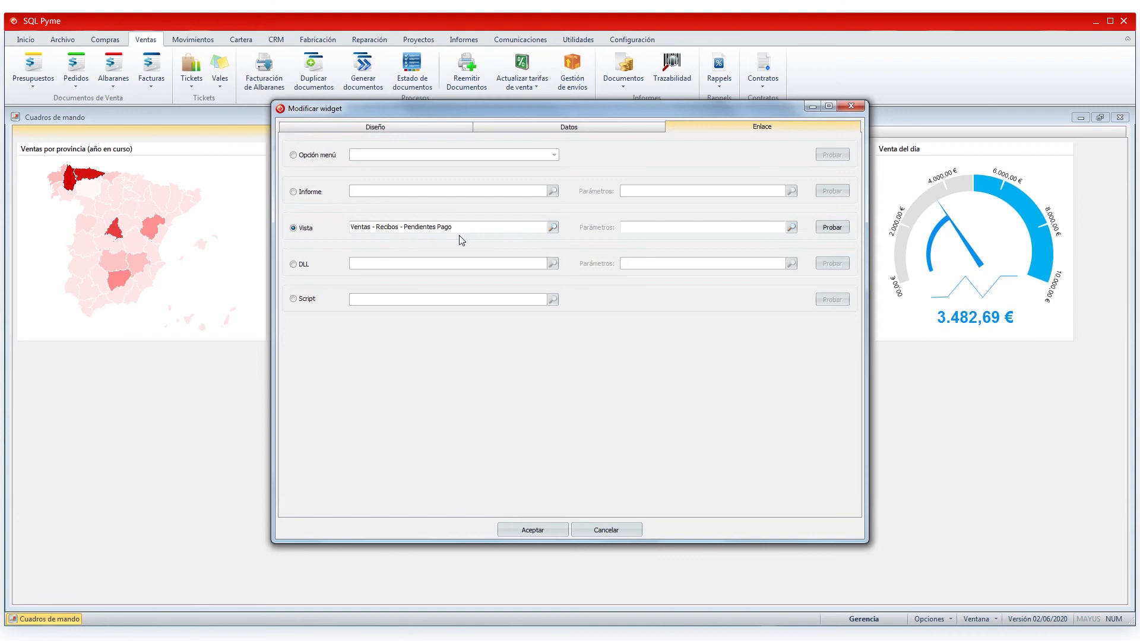
pyautogui.click(449, 128)
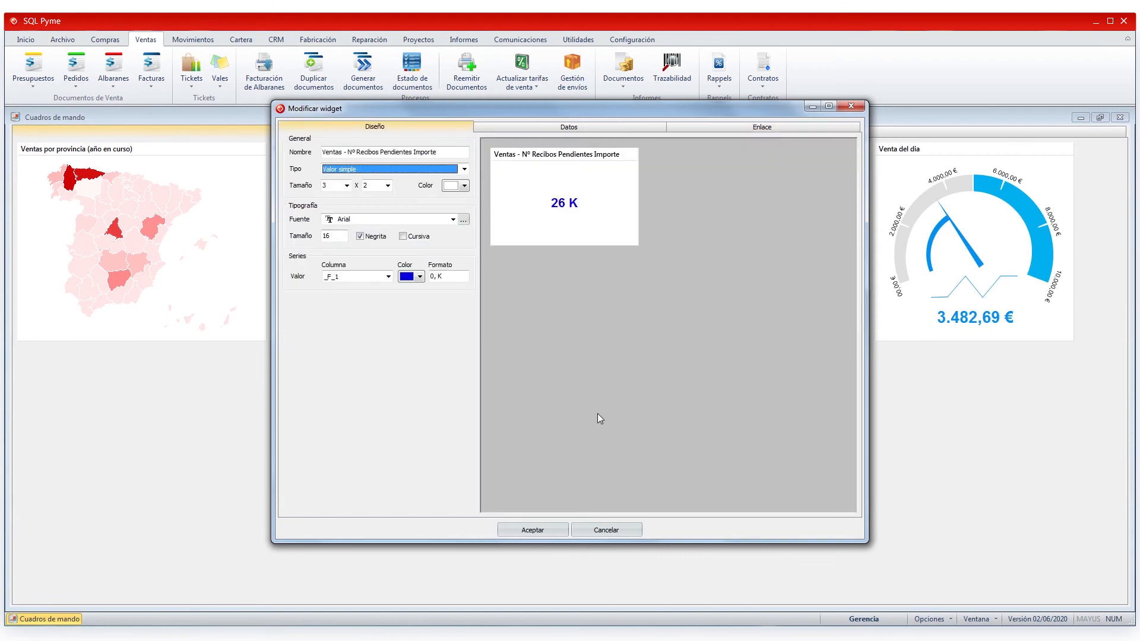
pyautogui.click(536, 531)
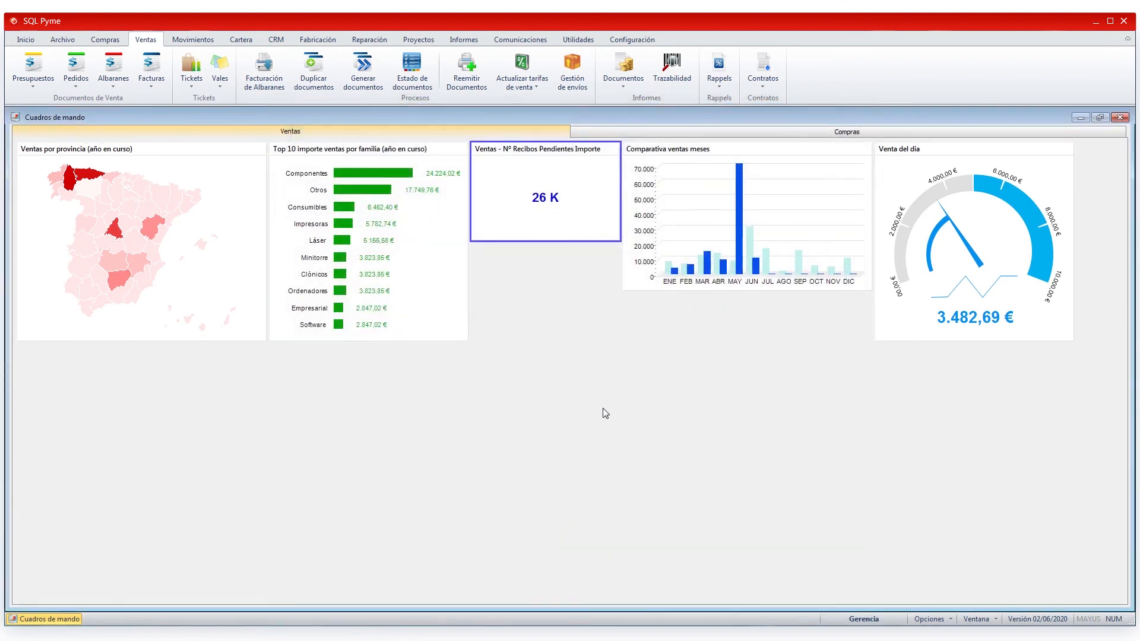
# - In the Galería's Reparaciones widgets, duplicate Horas Trabajadas Recurso Hoy
pyautogui.rightClick(432, 384)
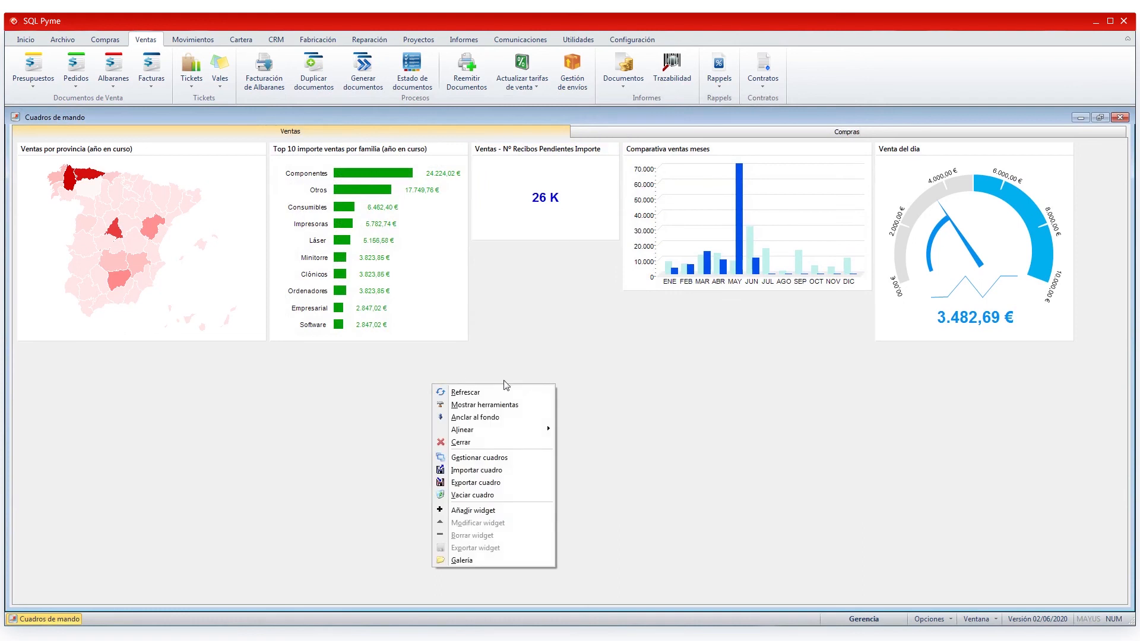
pyautogui.click(469, 560)
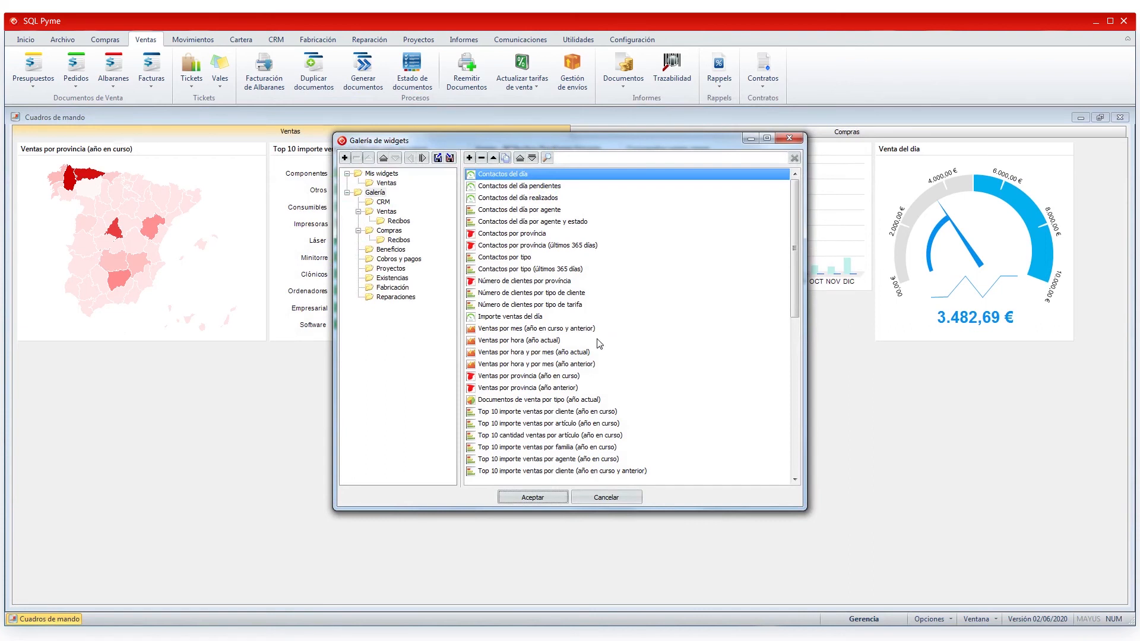
pyautogui.click(412, 299)
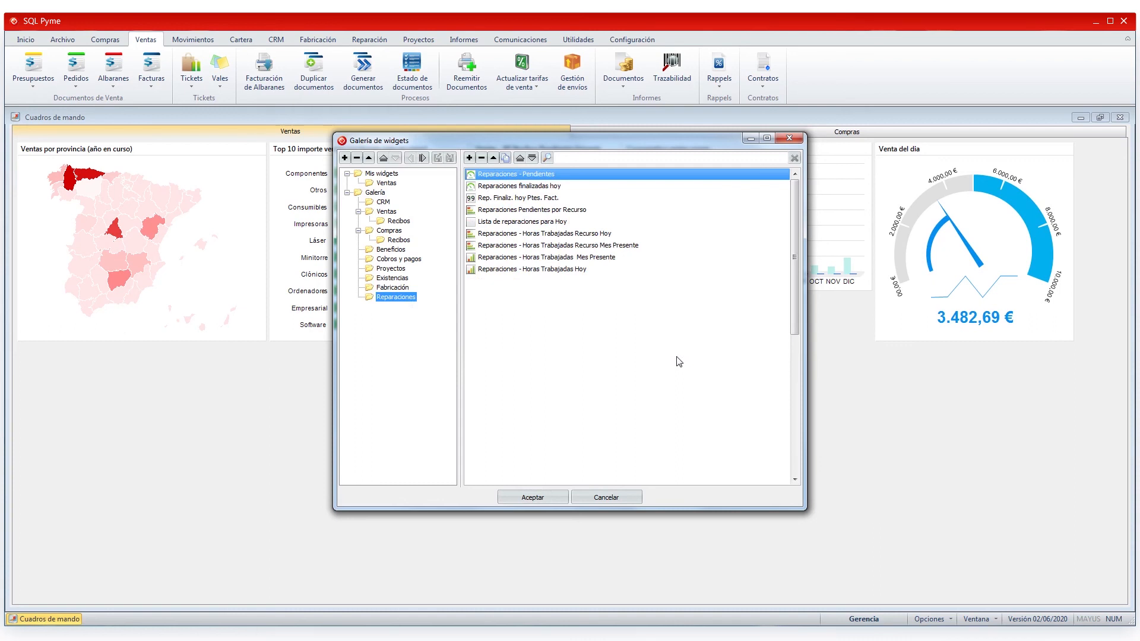
pyautogui.click(538, 270)
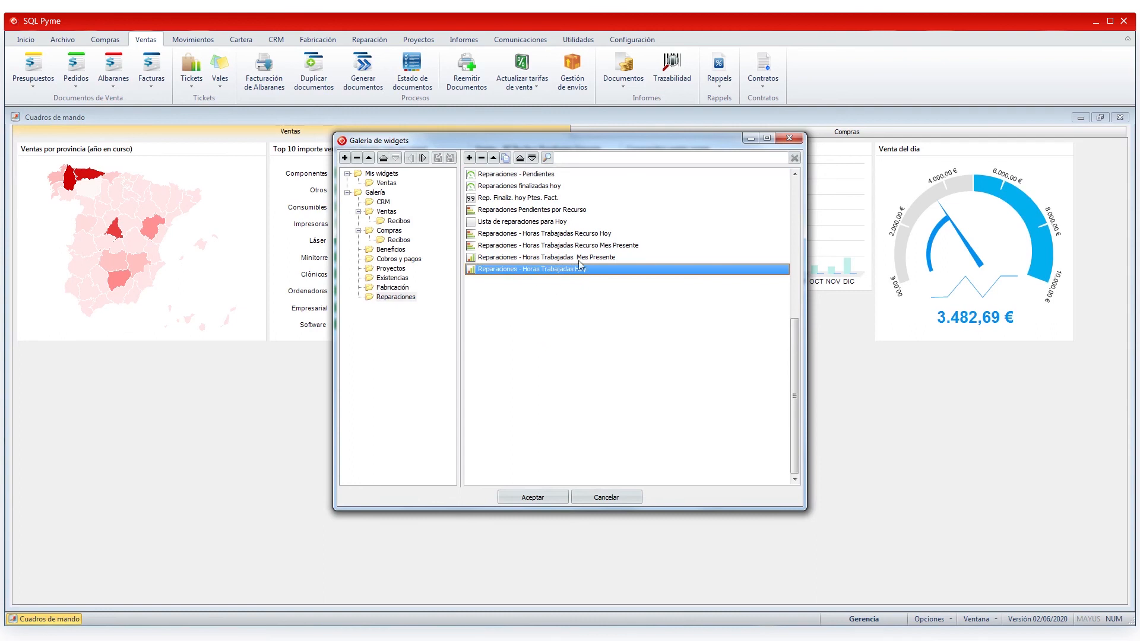
pyautogui.click(585, 237)
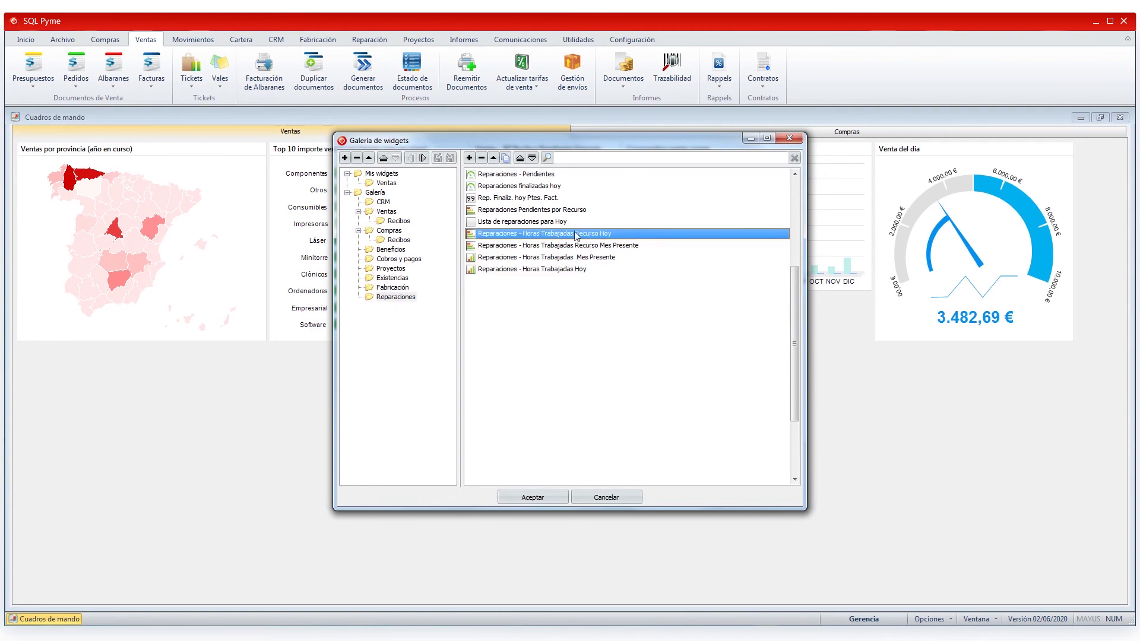
pyautogui.click(506, 159)
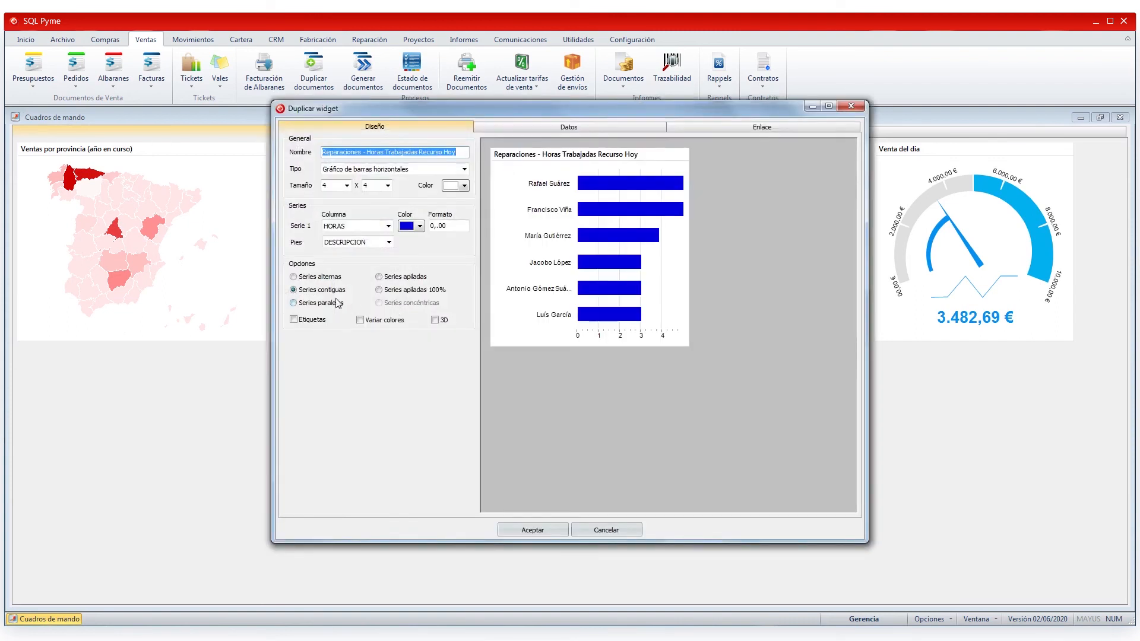
# - Name the copy 'Horas Recurso Hoy', file it under Mis widgets › Ventas, and open it for editing
pyautogui.write('Horas')
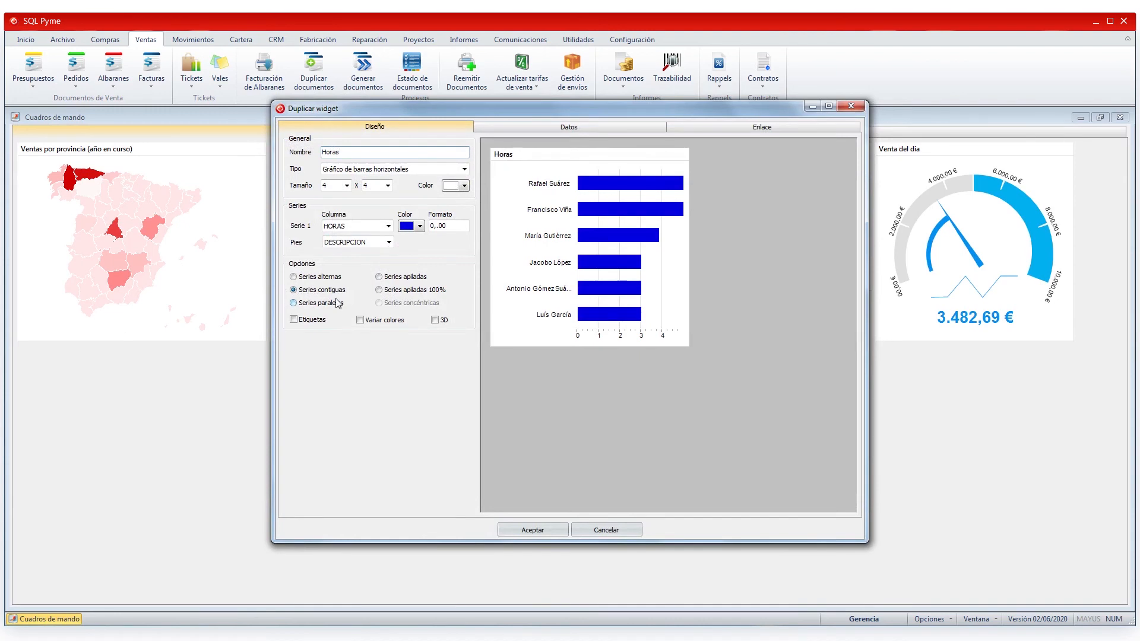
pyautogui.write(' Recurso Hoy')
pyautogui.click(545, 528)
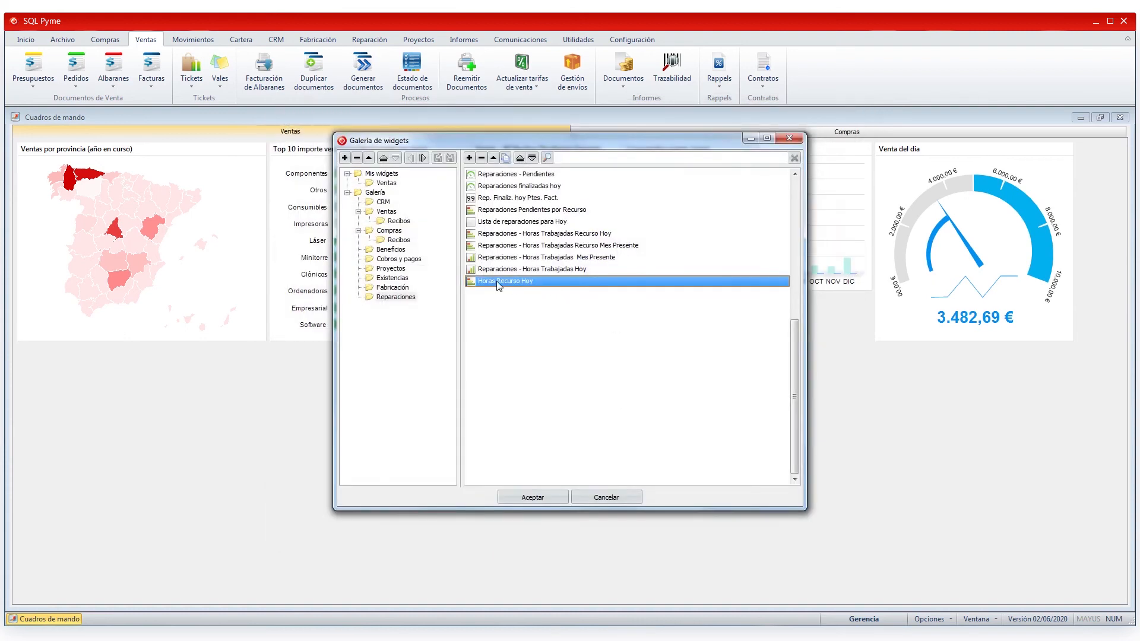
pyautogui.moveTo(504, 285); pyautogui.dragTo(392, 189)
pyautogui.click(386, 186)
pyautogui.click(476, 199)
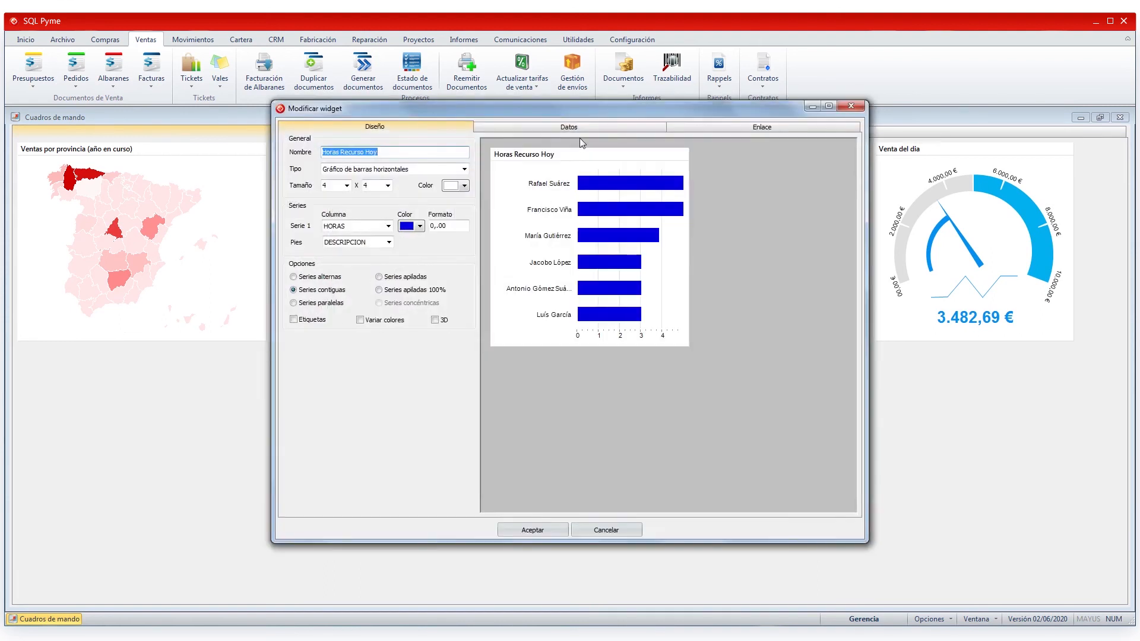
pyautogui.click(579, 128)
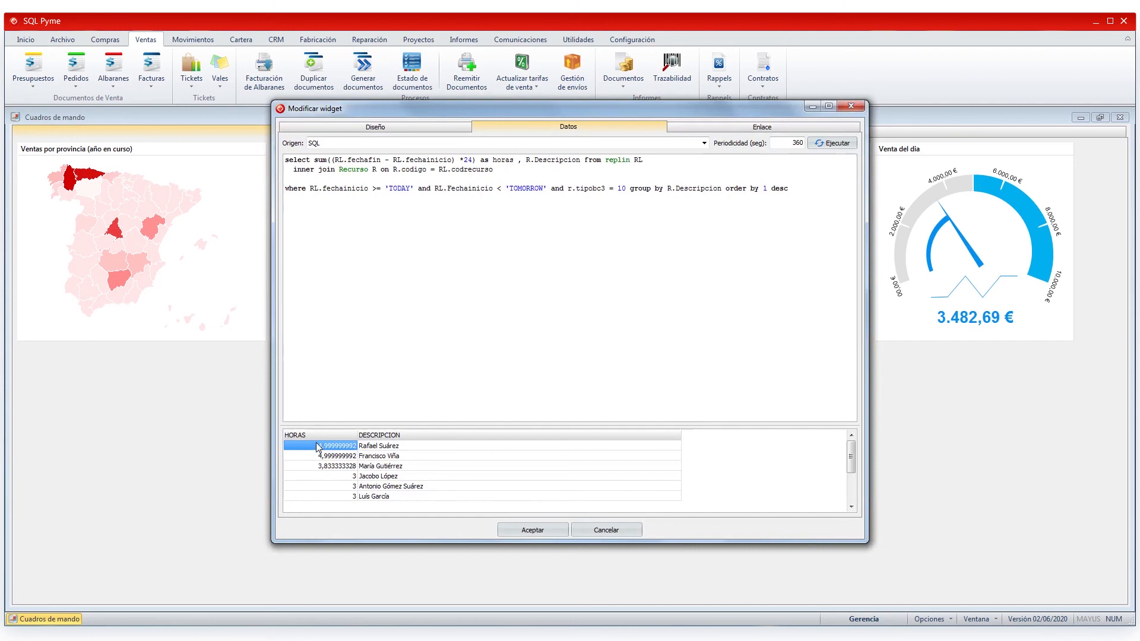
# - Check the hours per resource in the results, then set the widget Tipo to Tabla
pyautogui.click(391, 447)
pyautogui.click(389, 464)
pyautogui.click(385, 478)
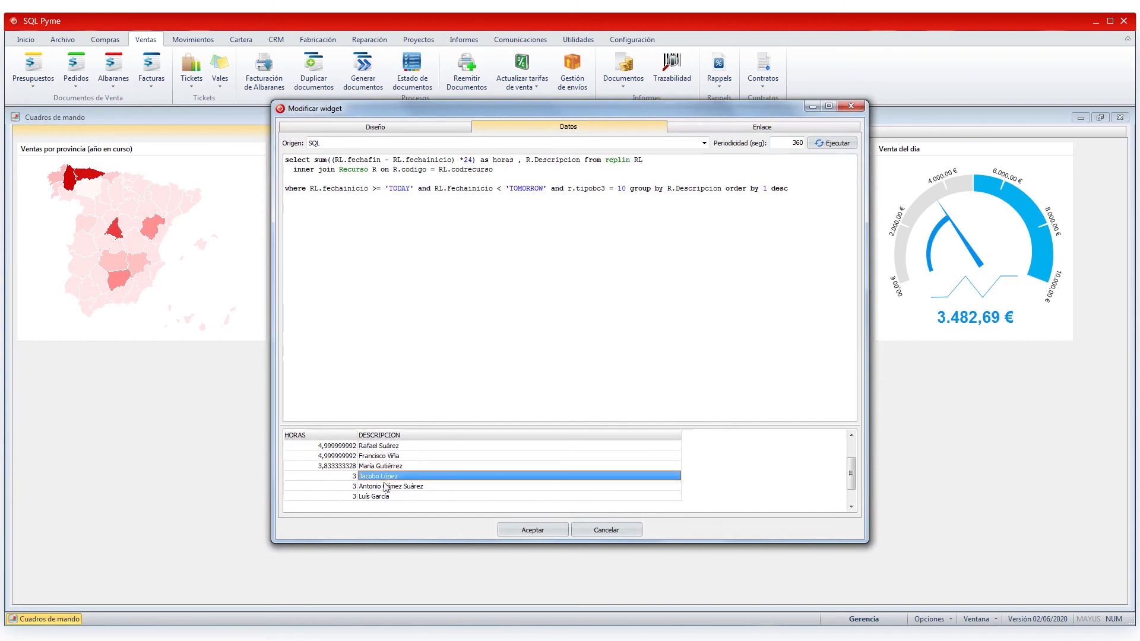
pyautogui.click(377, 497)
pyautogui.click(411, 125)
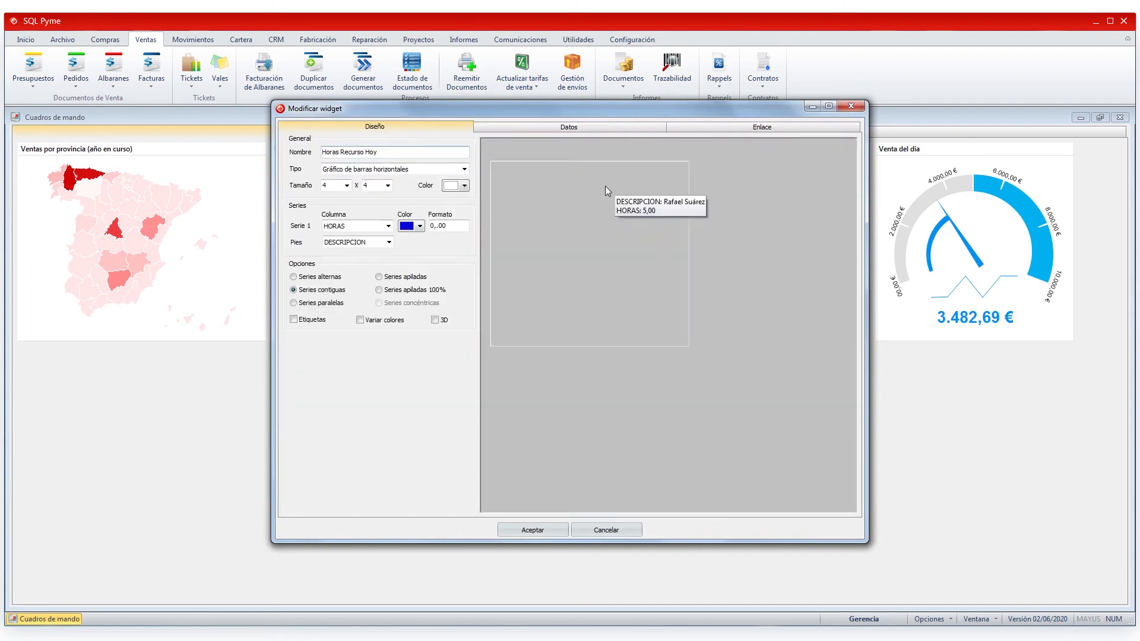
pyautogui.moveTo(614, 316)
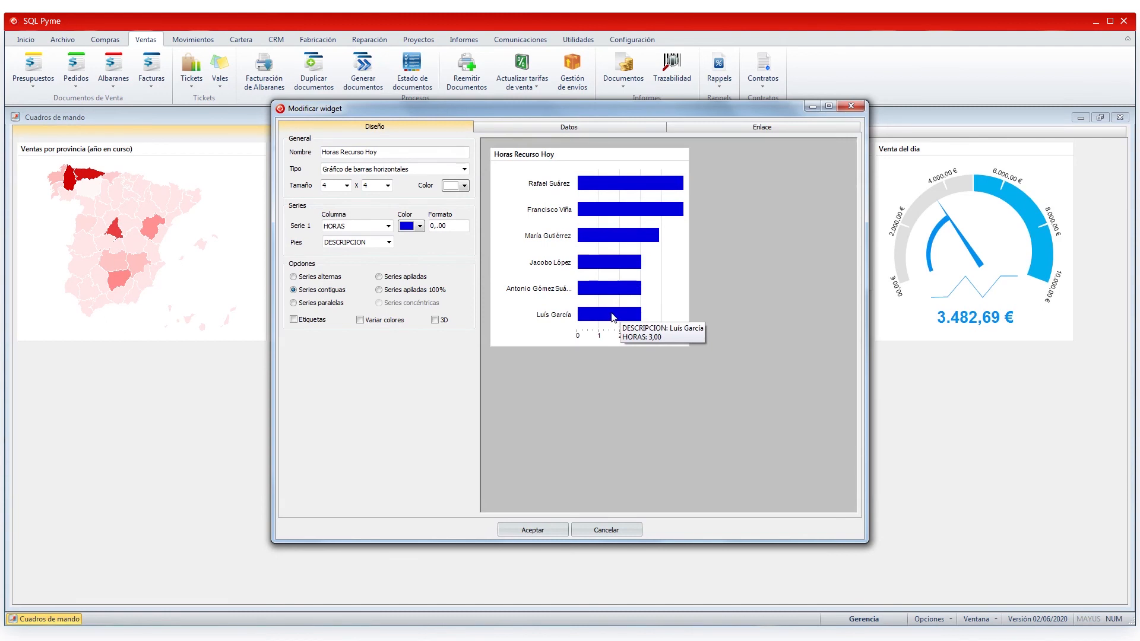
pyautogui.click(464, 170)
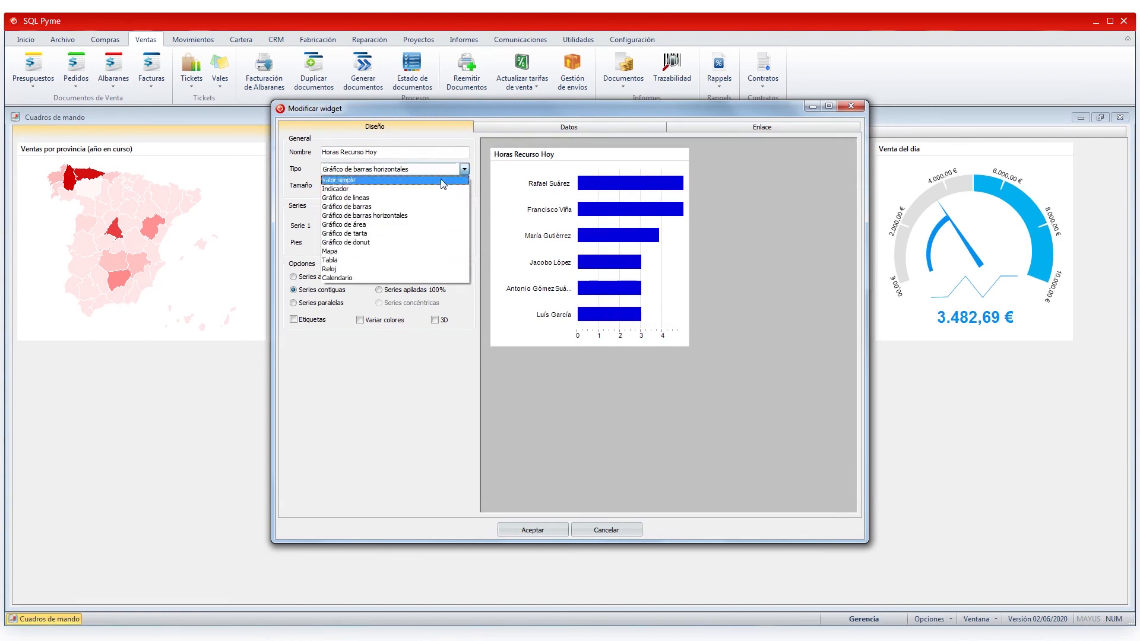
pyautogui.click(345, 261)
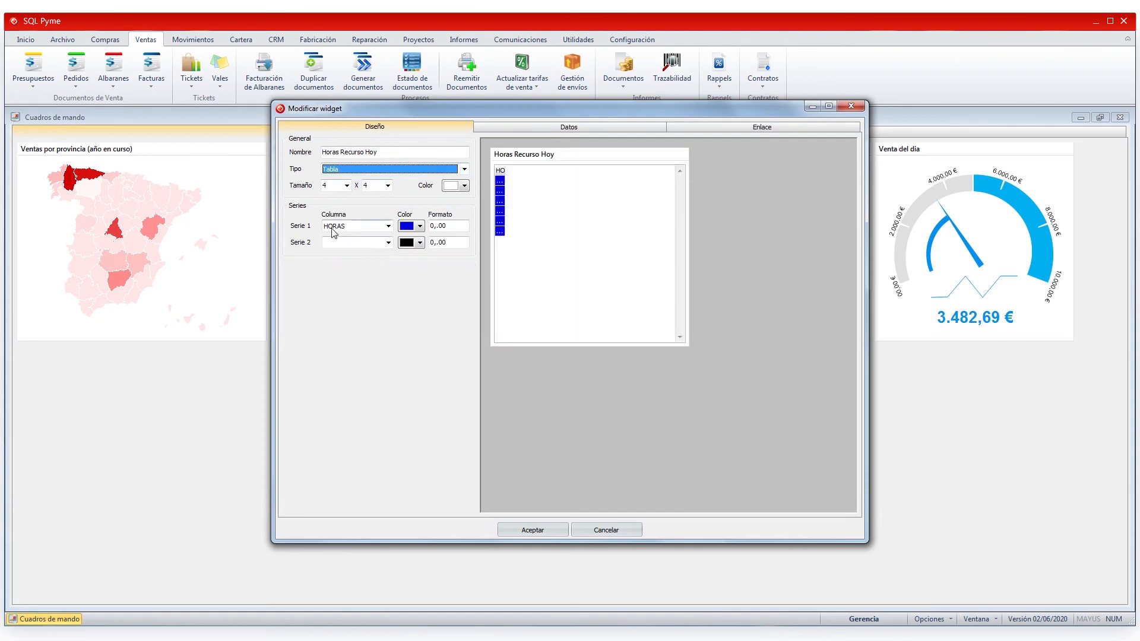
# - Use DESCRIPCION as Serie 2, colour both series white, and widen the preview column
pyautogui.click(387, 244)
pyautogui.click(373, 272)
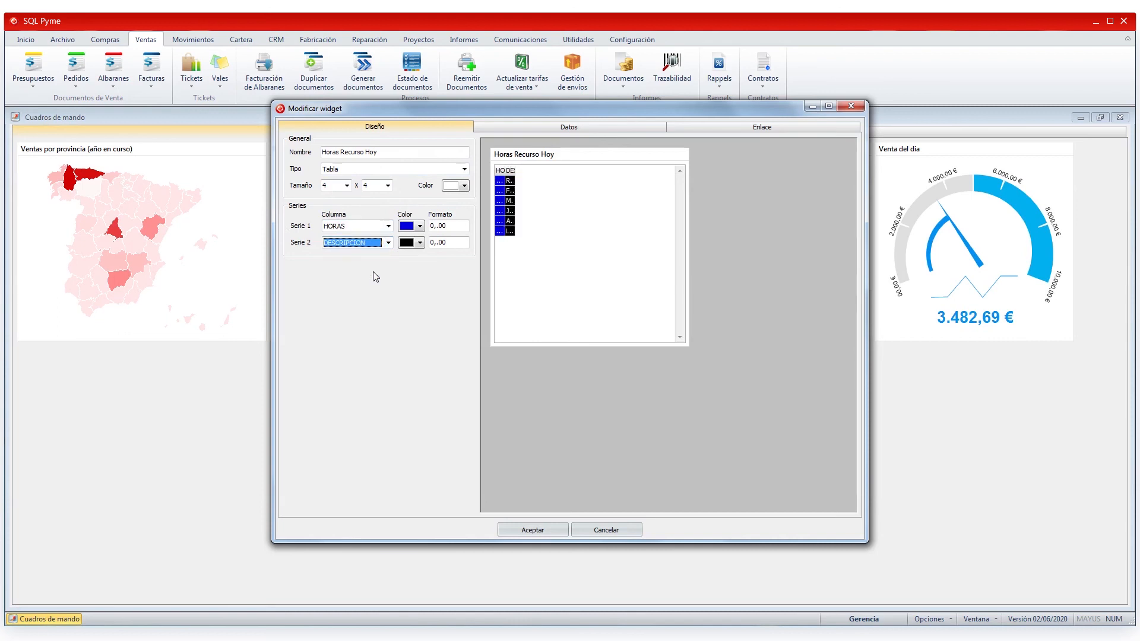
pyautogui.click(419, 243)
pyautogui.click(472, 351)
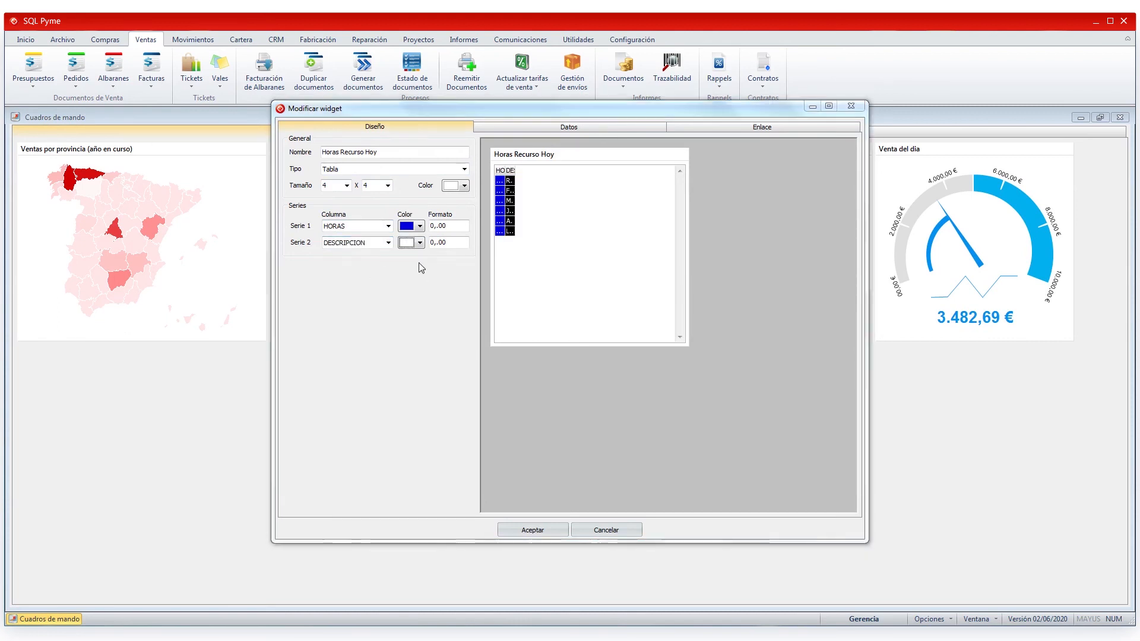
pyautogui.click(420, 226)
pyautogui.click(470, 334)
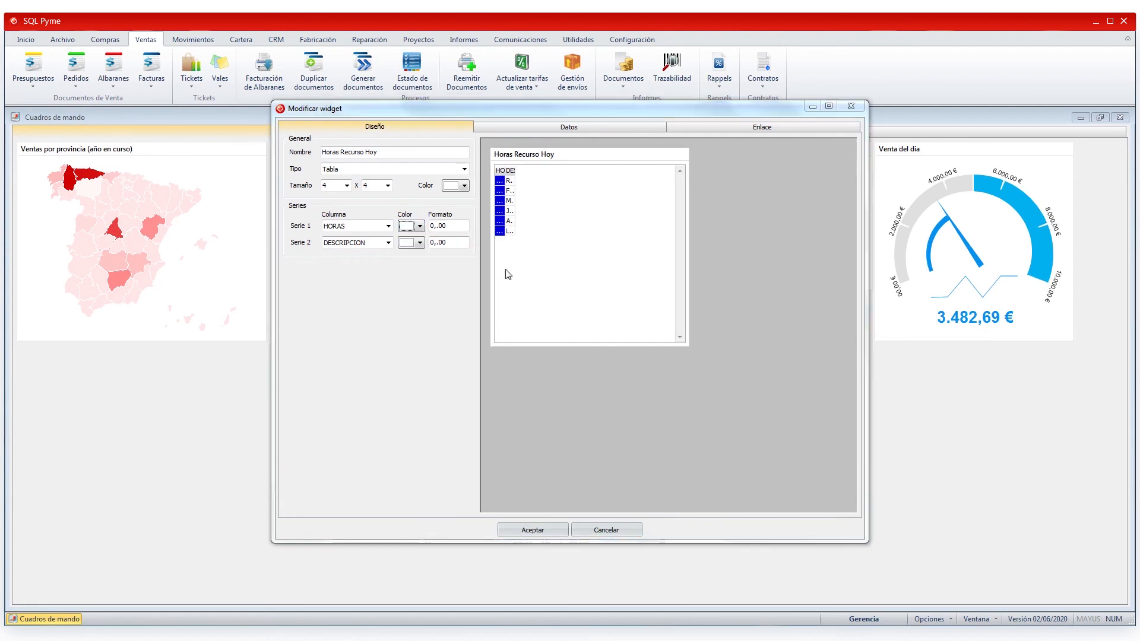
pyautogui.moveTo(515, 170); pyautogui.dragTo(619, 172)
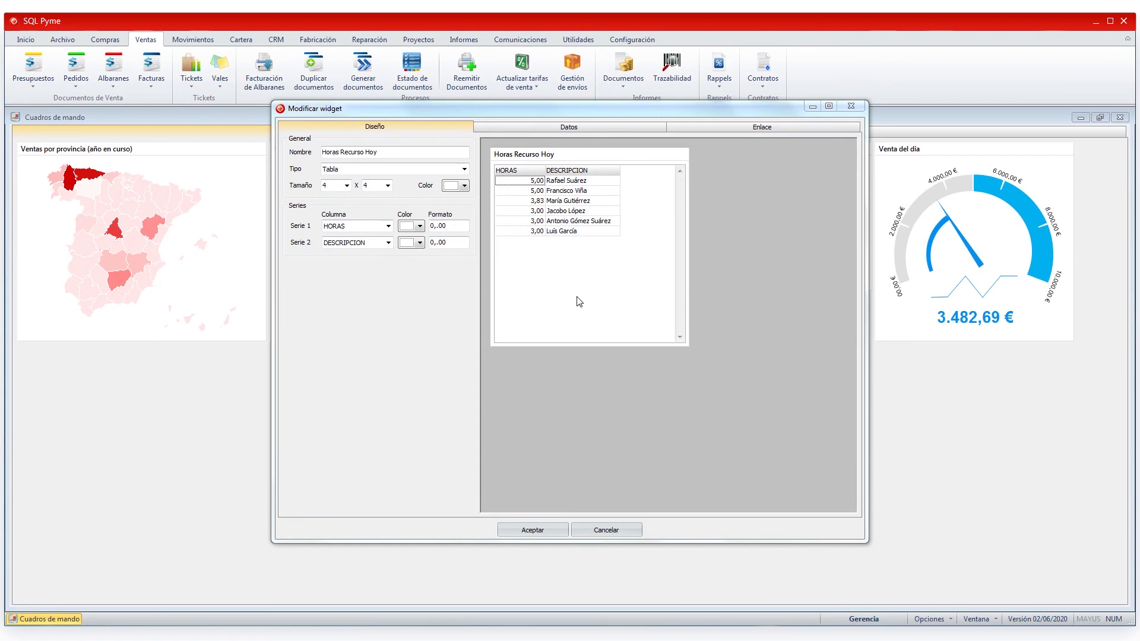
# - Check the widget's data query, 360-second refresh and linked hours-worked view using Probar
pyautogui.click(628, 128)
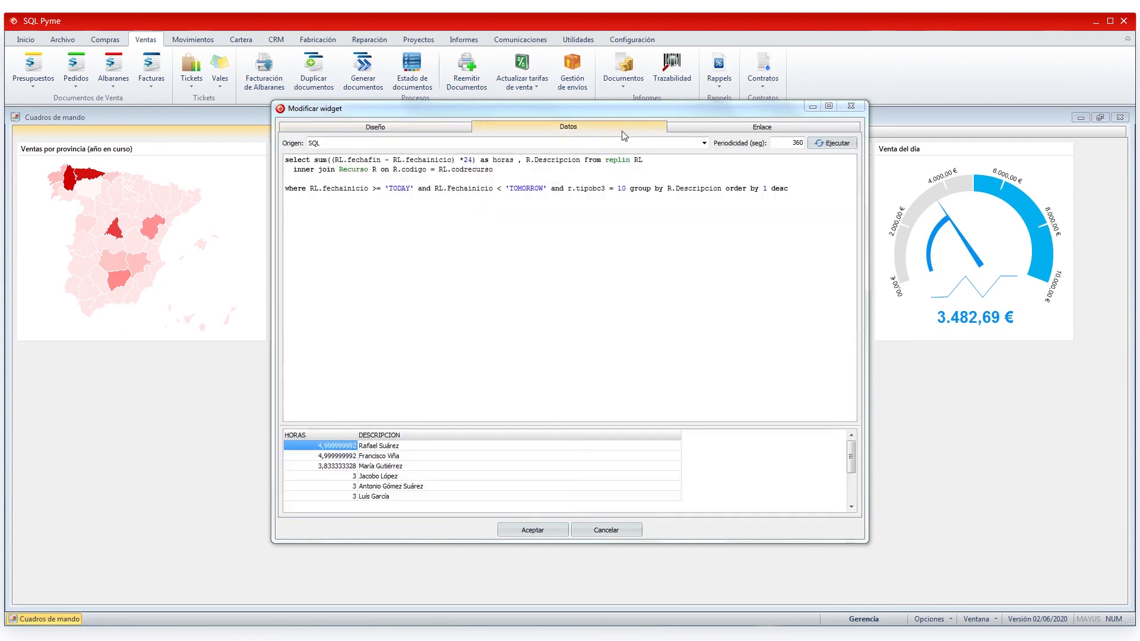
pyautogui.doubleClick(796, 142)
pyautogui.click(763, 127)
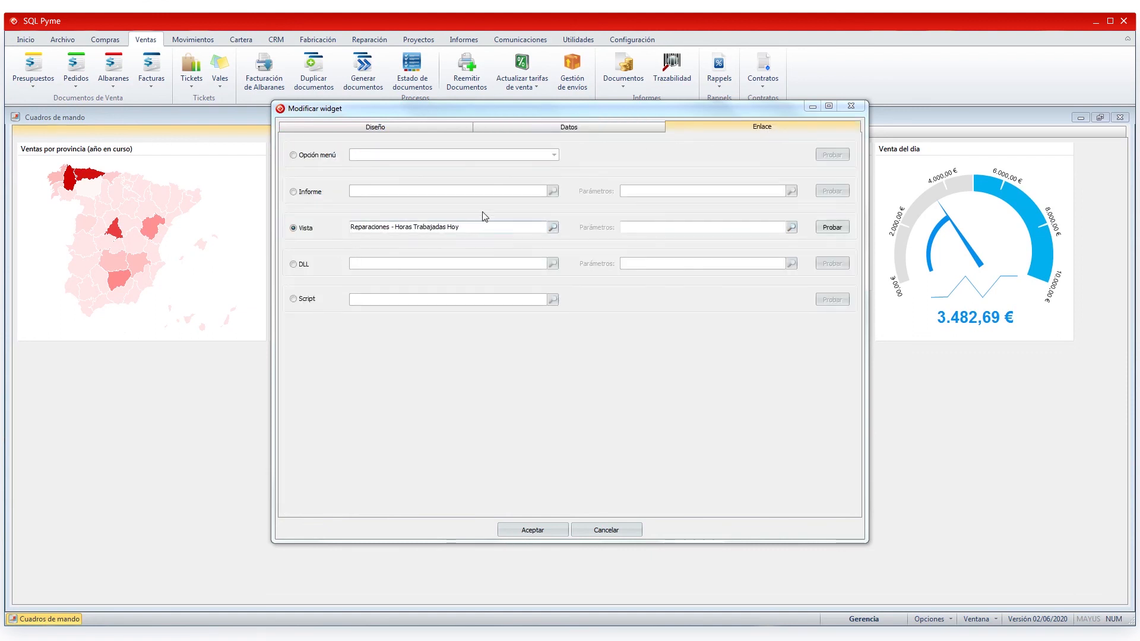
pyautogui.click(833, 228)
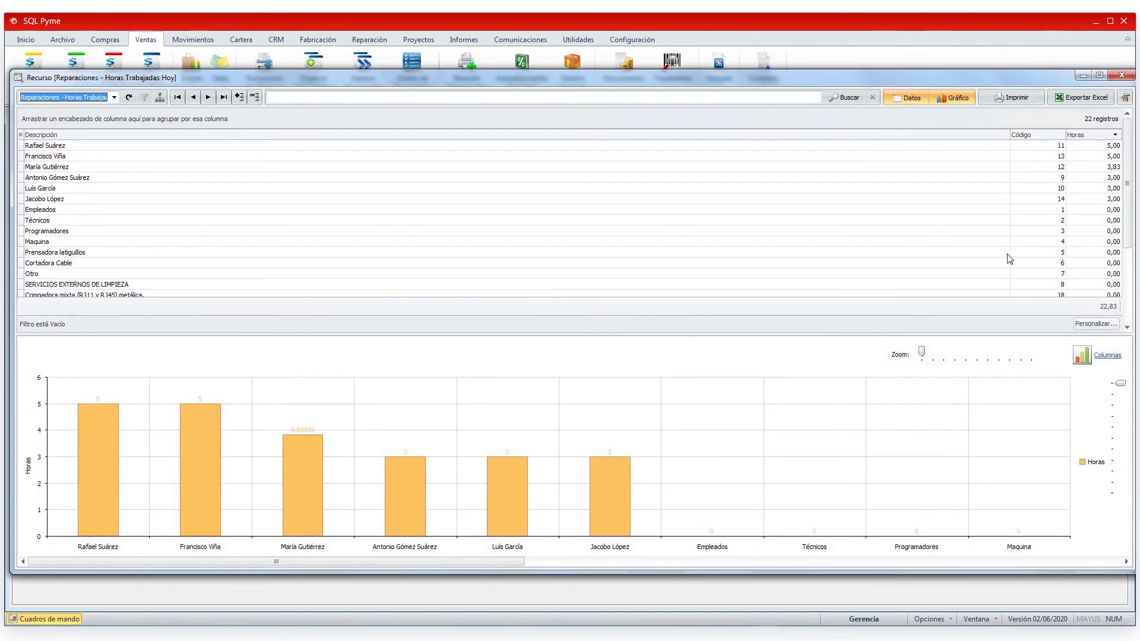
pyautogui.click(1122, 75)
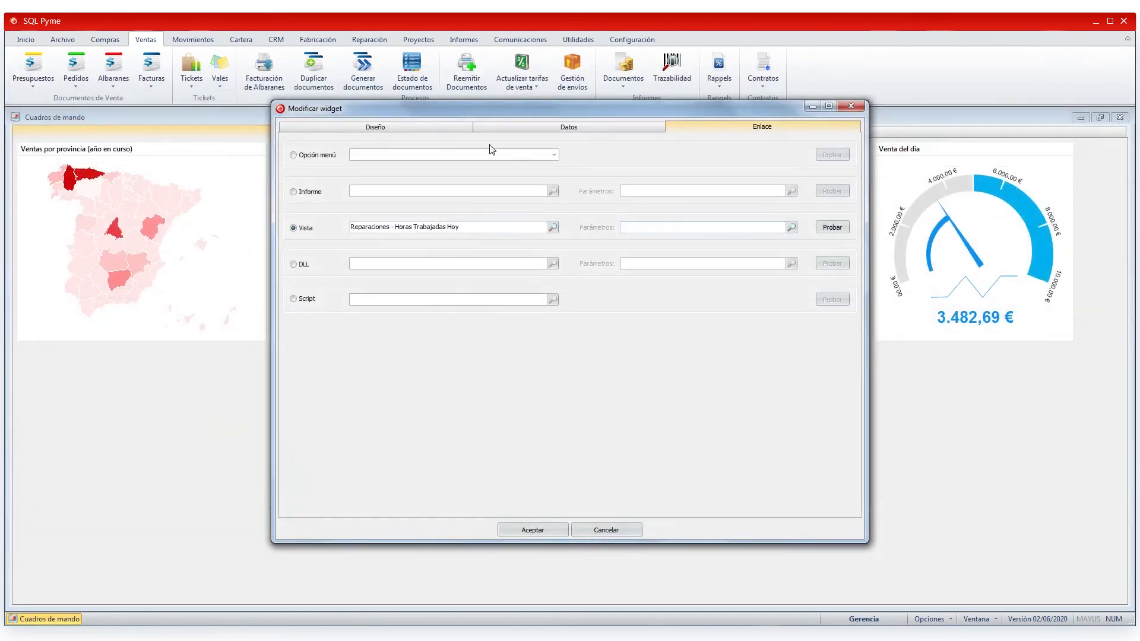
# - Save the Horas Recurso Hoy widget and add it to the Ventas dashboard from the gallery
pyautogui.click(461, 128)
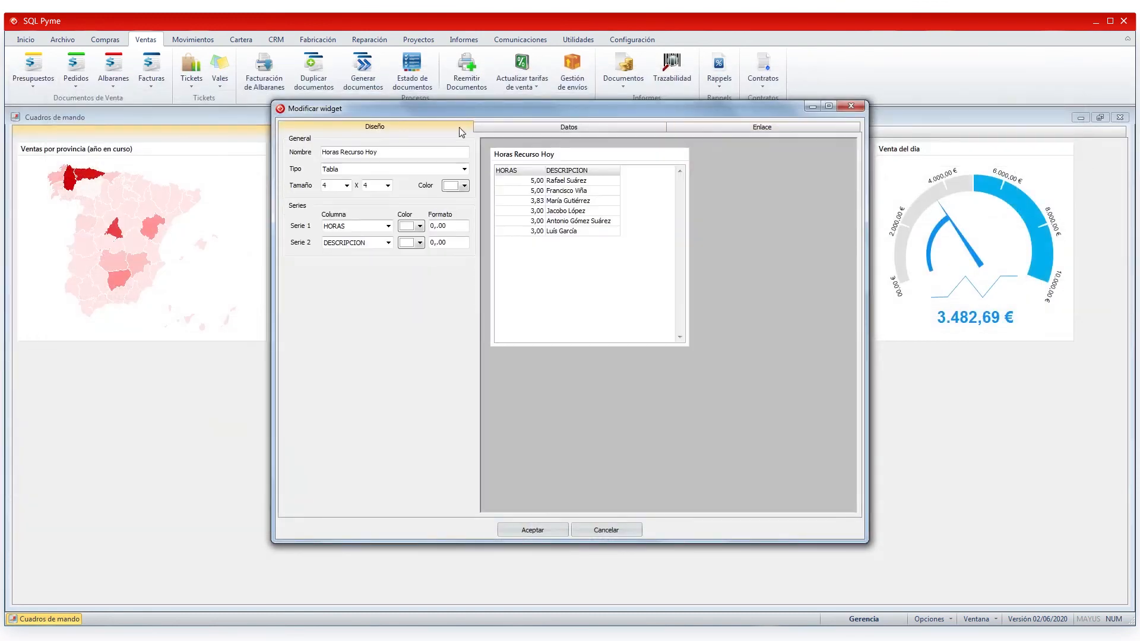
pyautogui.click(539, 529)
pyautogui.doubleClick(536, 206)
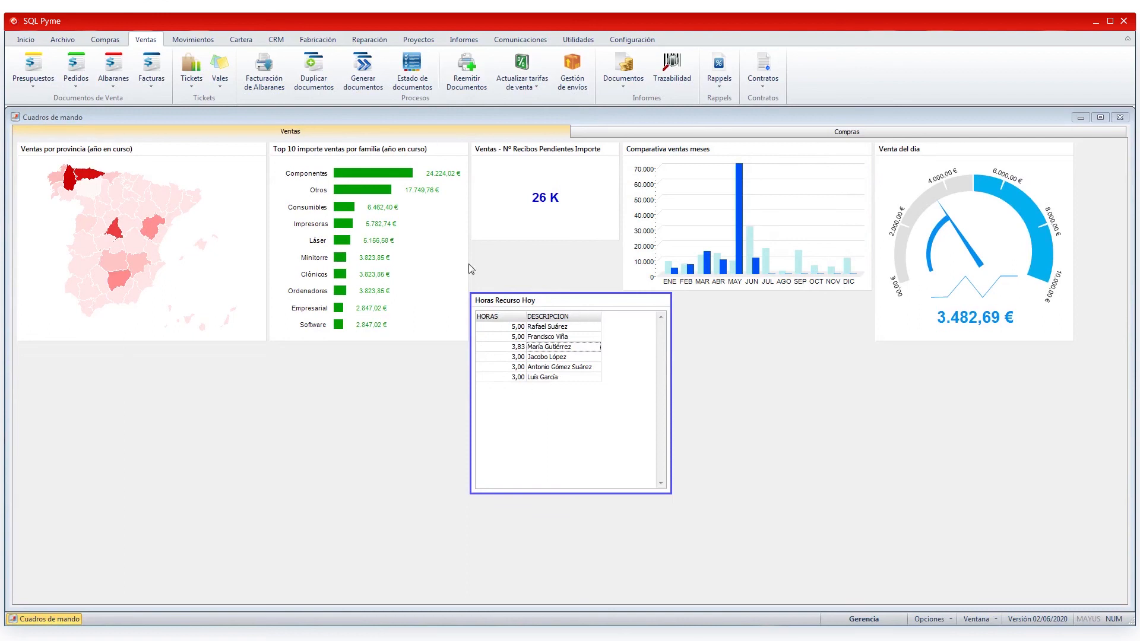
# - Add resource 15 with 8 hours to repair order 22's Utilizados and close the order
pyautogui.click(364, 42)
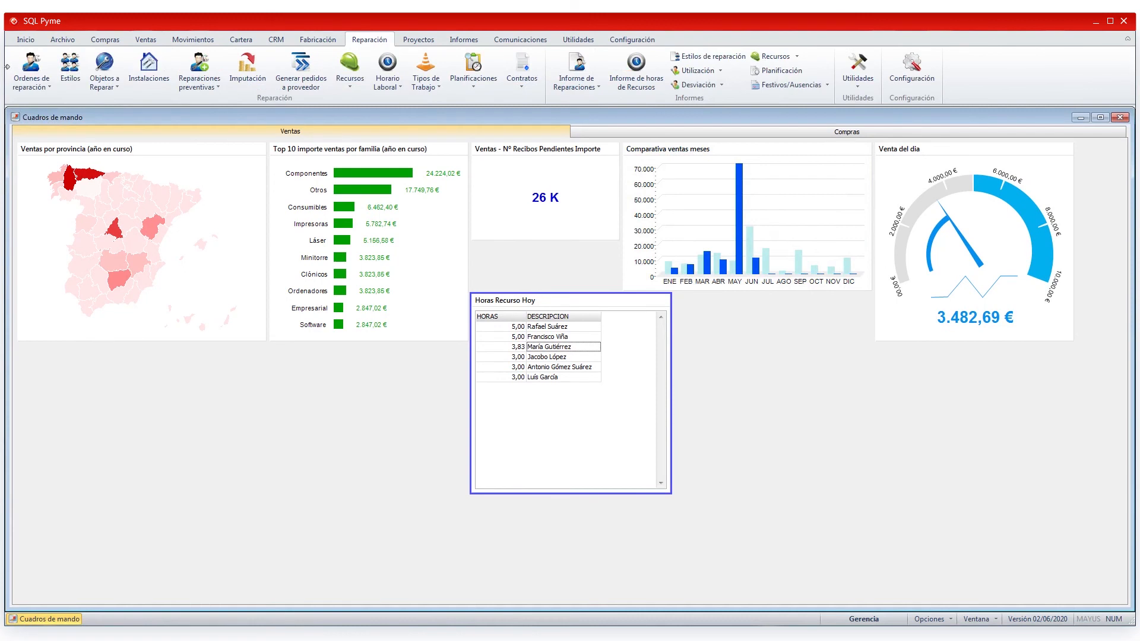
pyautogui.click(31, 66)
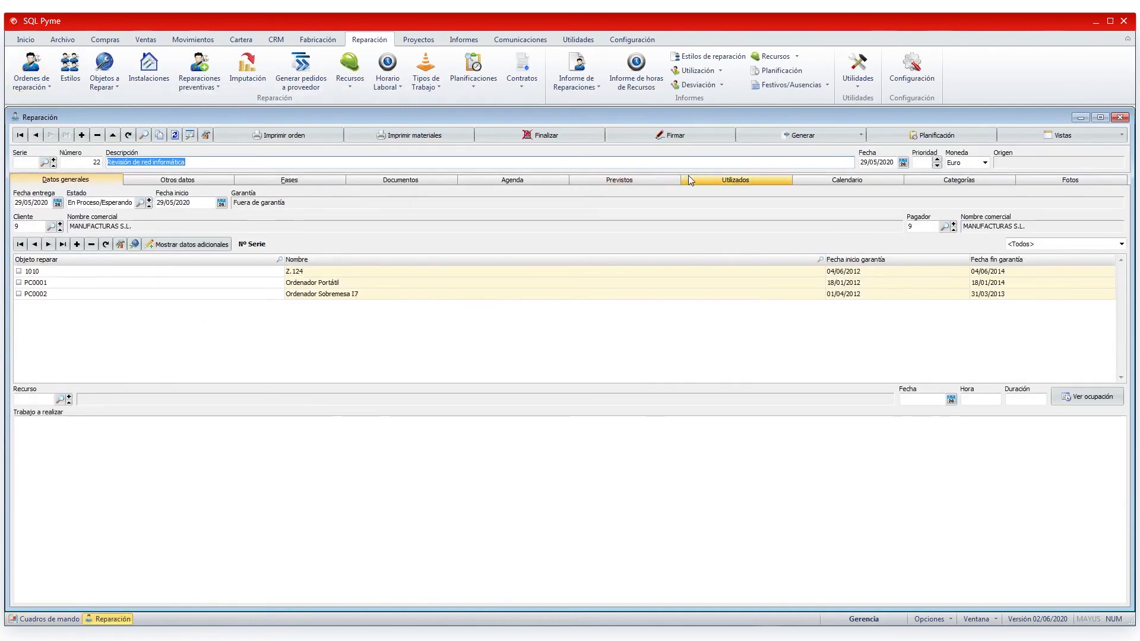
pyautogui.click(735, 180)
pyautogui.doubleClick(65, 262)
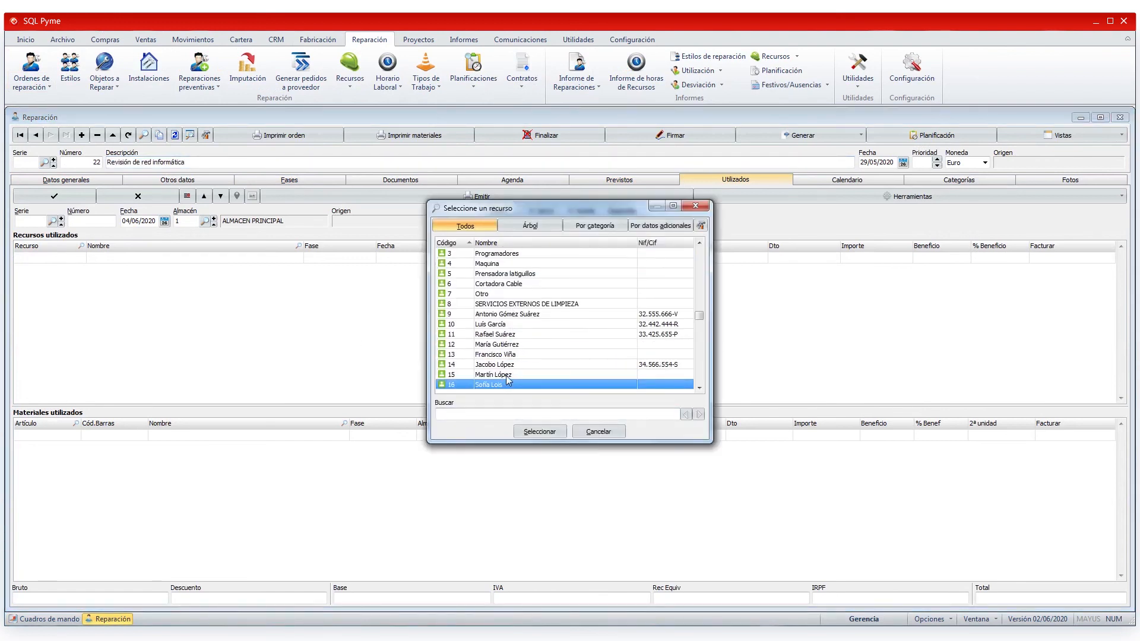
pyautogui.doubleClick(506, 385)
pyautogui.click(580, 258)
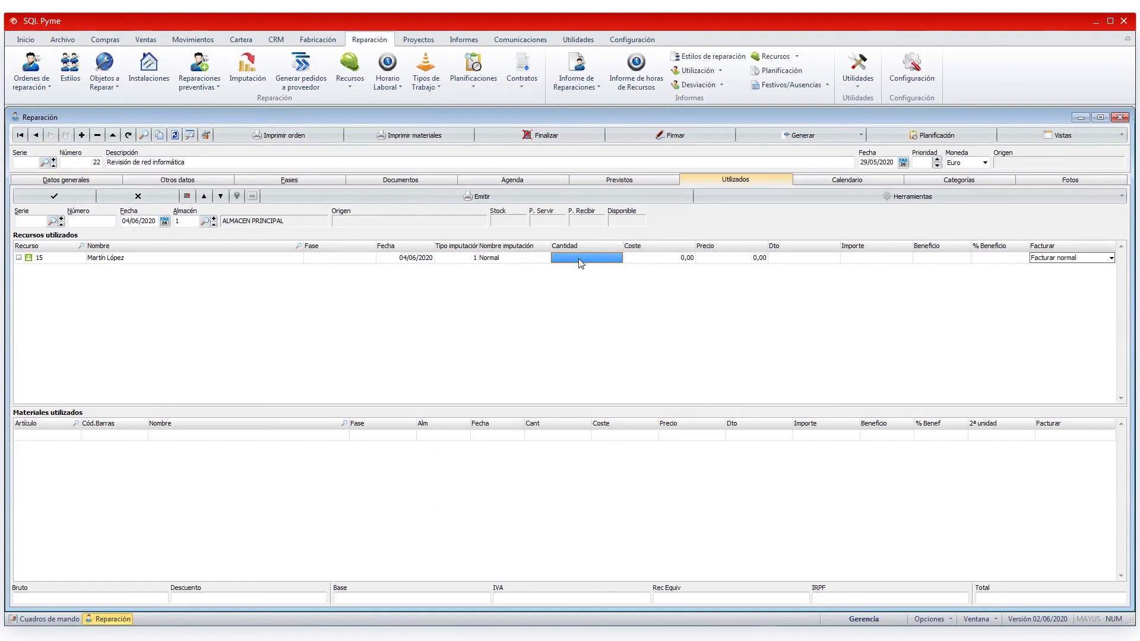
pyautogui.press('Return')
pyautogui.click(54, 196)
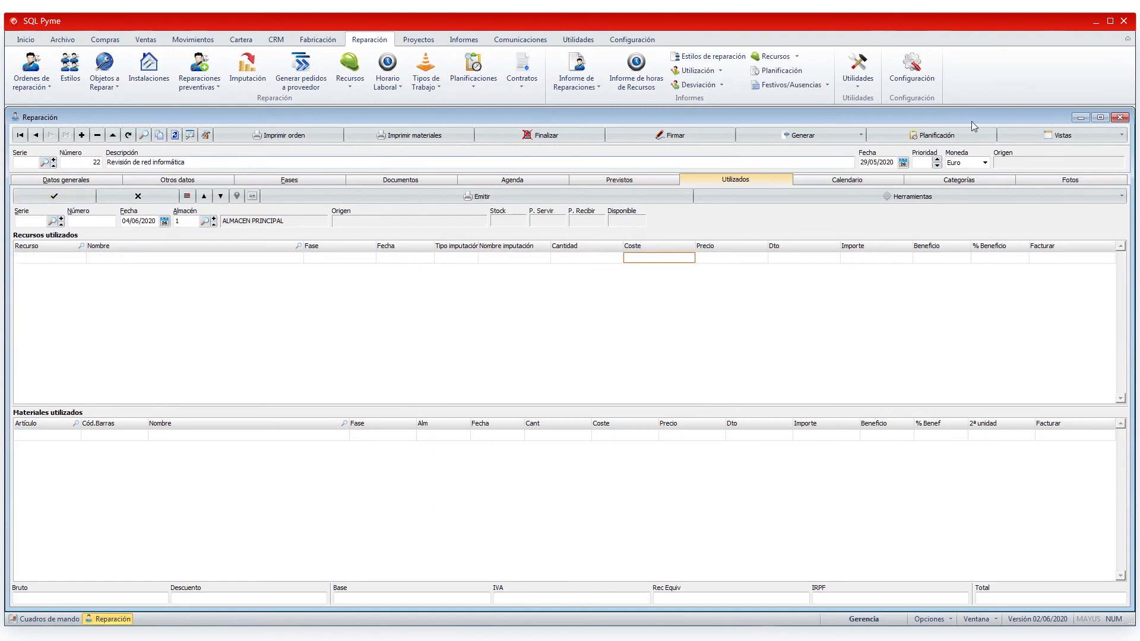
pyautogui.click(1121, 117)
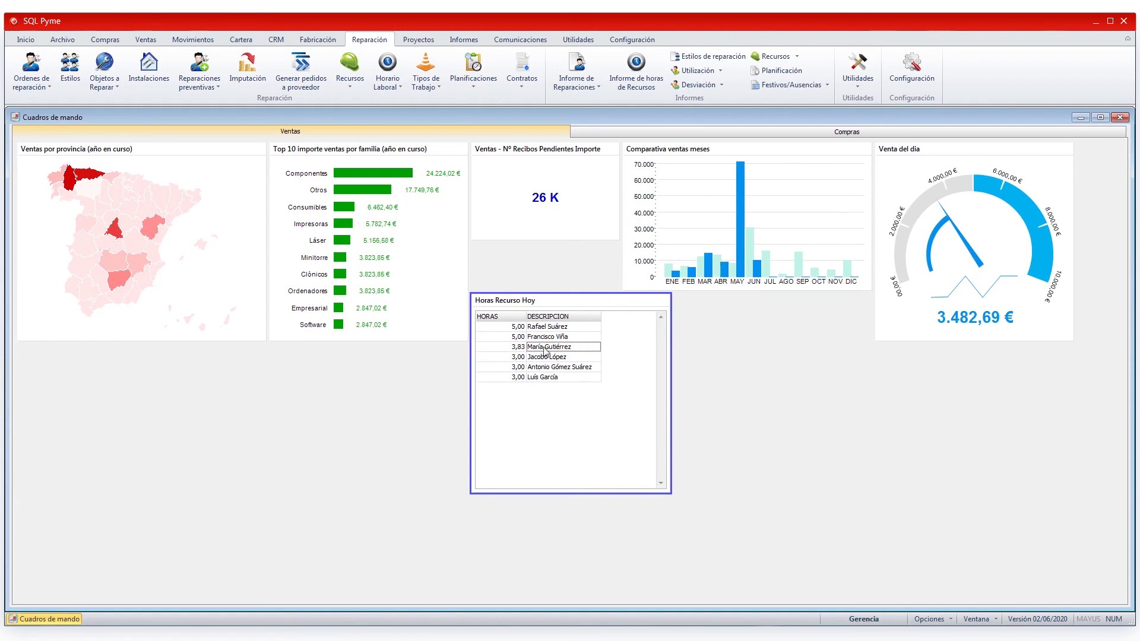
# - Refresh the Horas Recurso Hoy table so resource 15's 8,00 hours show
pyautogui.rightClick(553, 346)
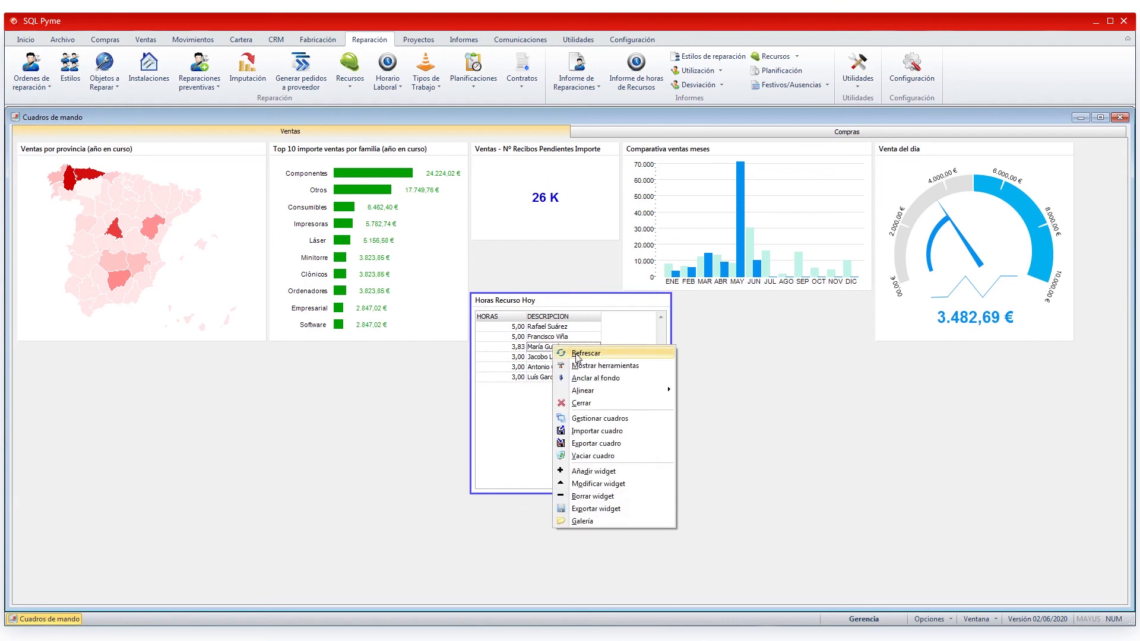
pyautogui.click(576, 355)
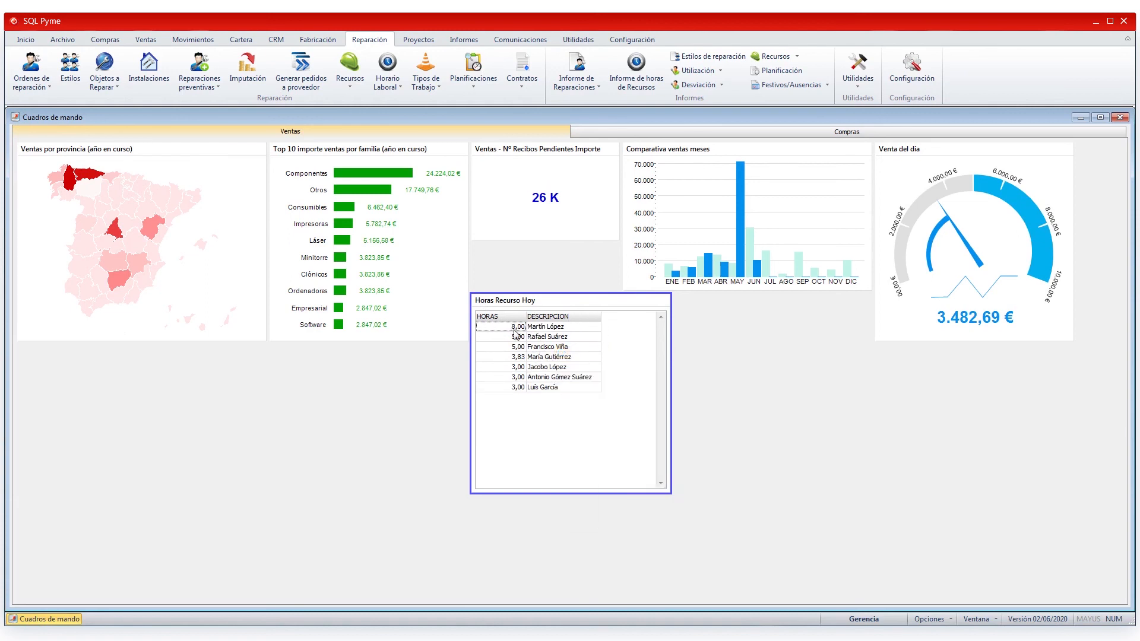
pyautogui.click(561, 330)
# - Open the Reparaciones - Horas Trabajadas Hoy view from a row of the hours table
pyautogui.rightClick(780, 396)
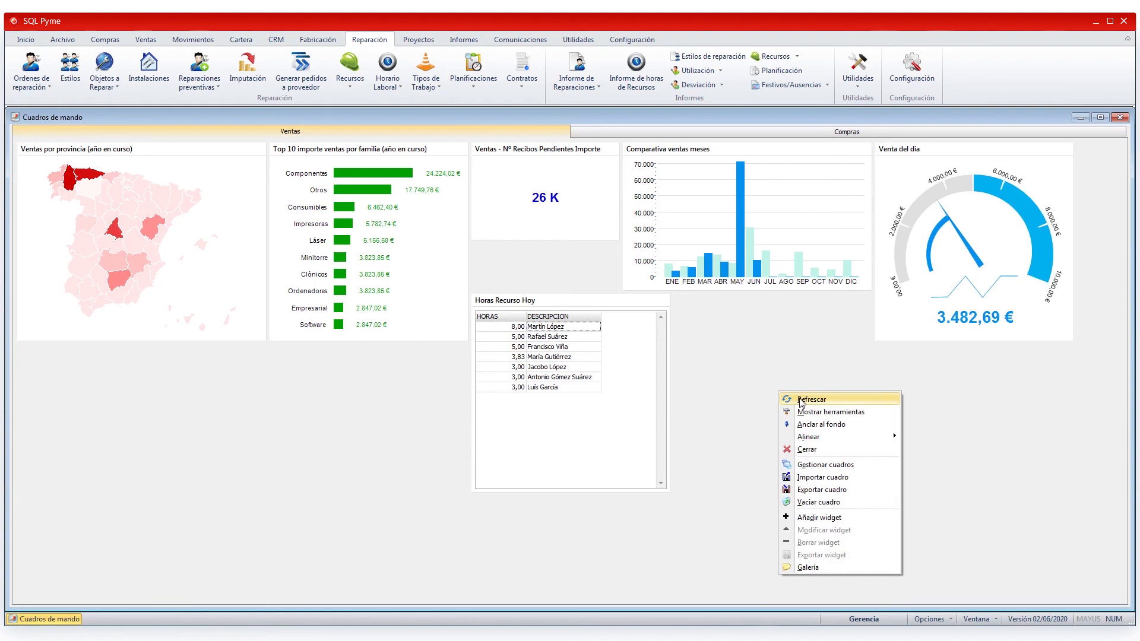
pyautogui.click(591, 368)
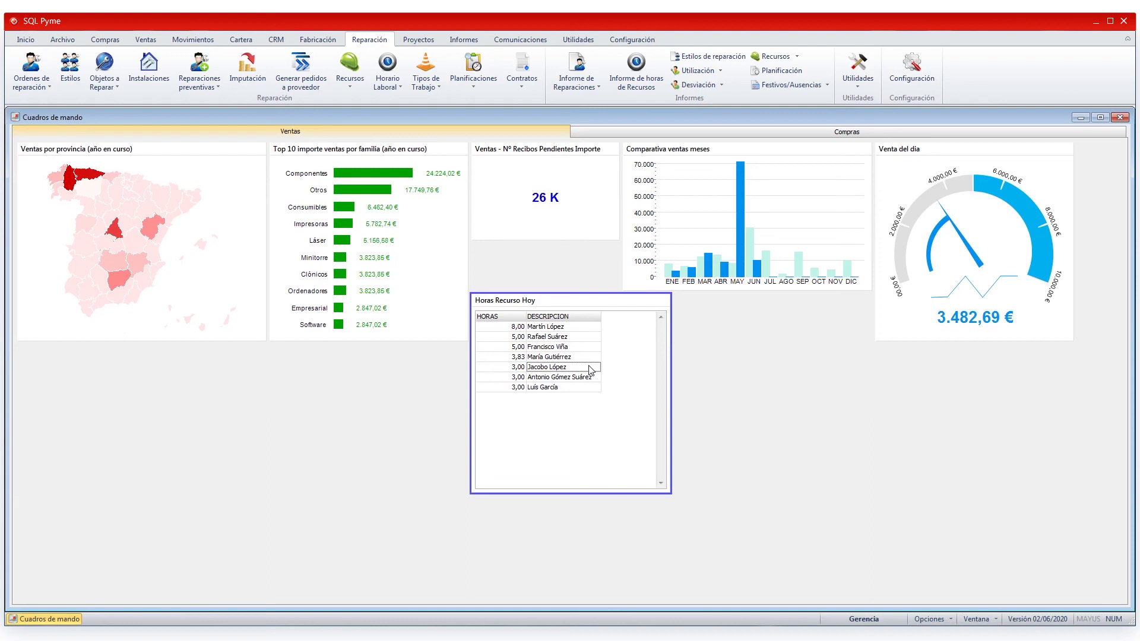
pyautogui.doubleClick(590, 355)
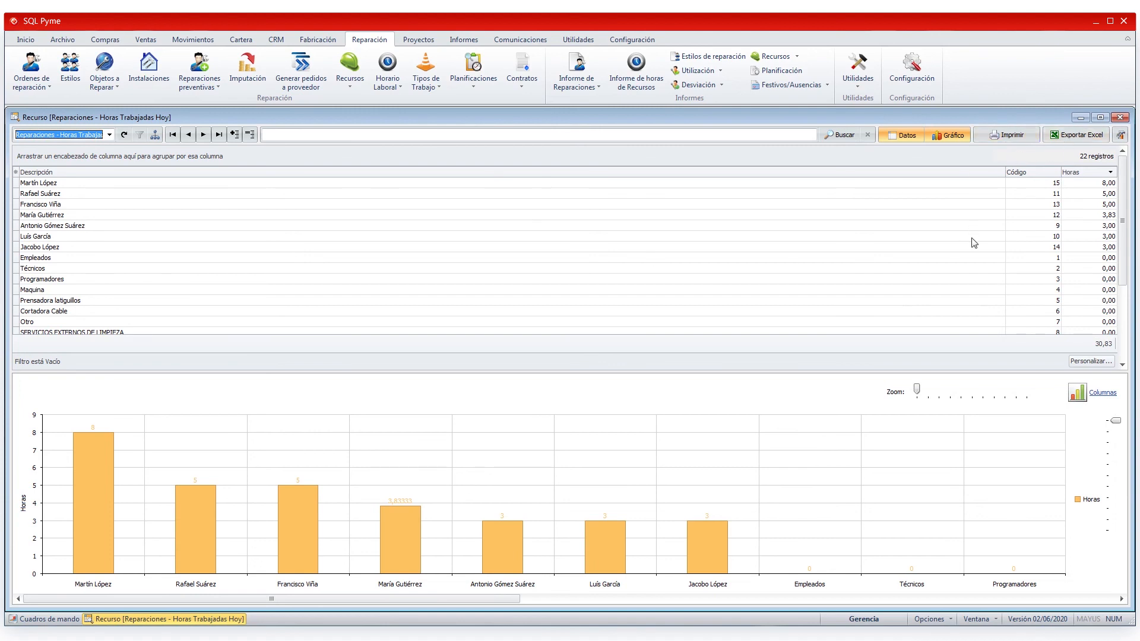
# - Look at the Columnas chart-type list, leave it unchanged, and close the Horas Trabajadas Hoy view
pyautogui.click(1112, 401)
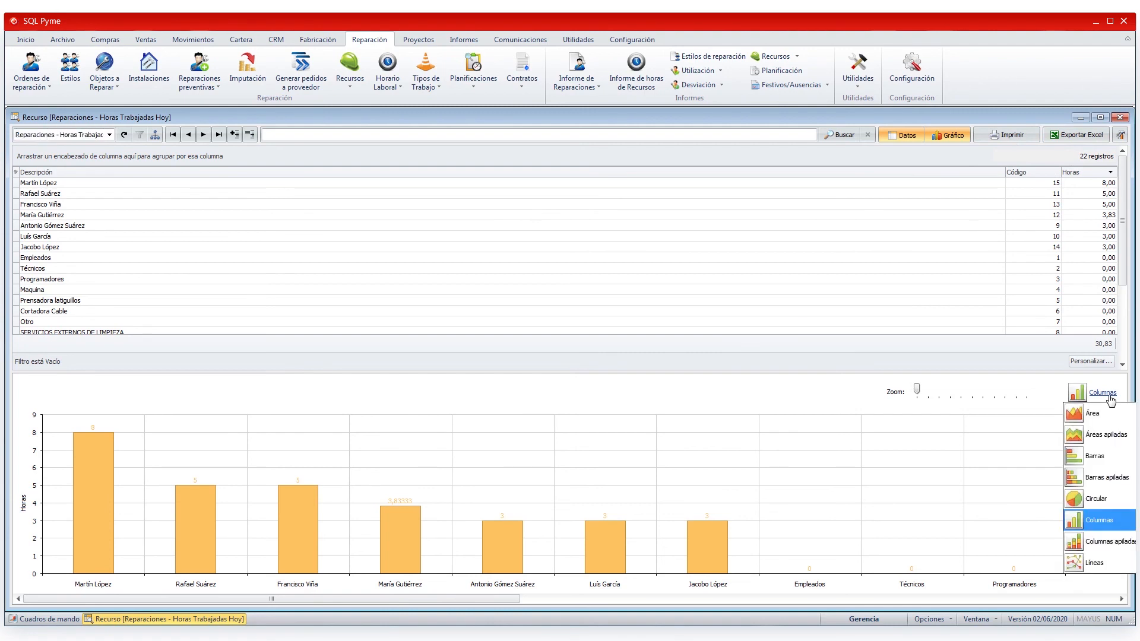
pyautogui.click(1121, 118)
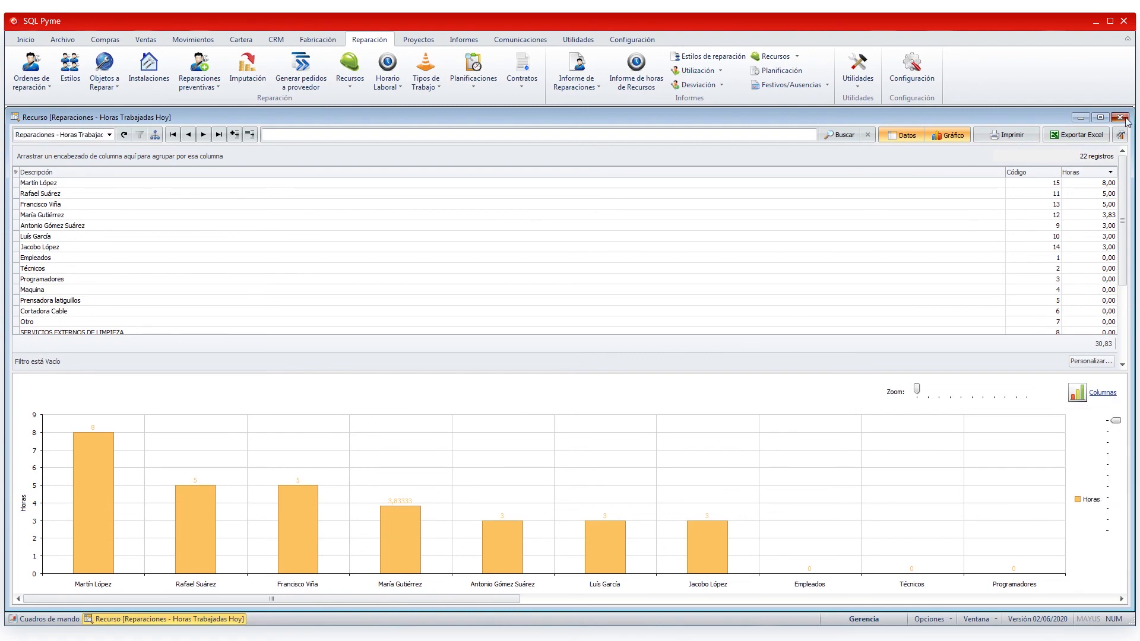
pyautogui.click(1121, 117)
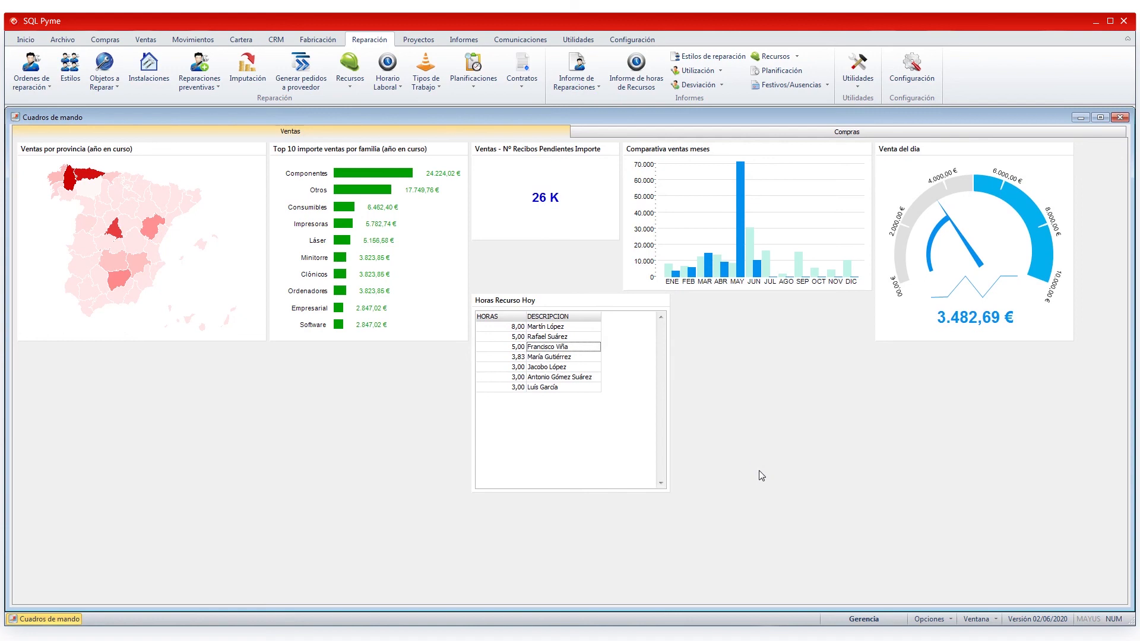
# - Add a new gallery widget named 'Unidades pendientes de servir' of type Valor simple
pyautogui.rightClick(746, 390)
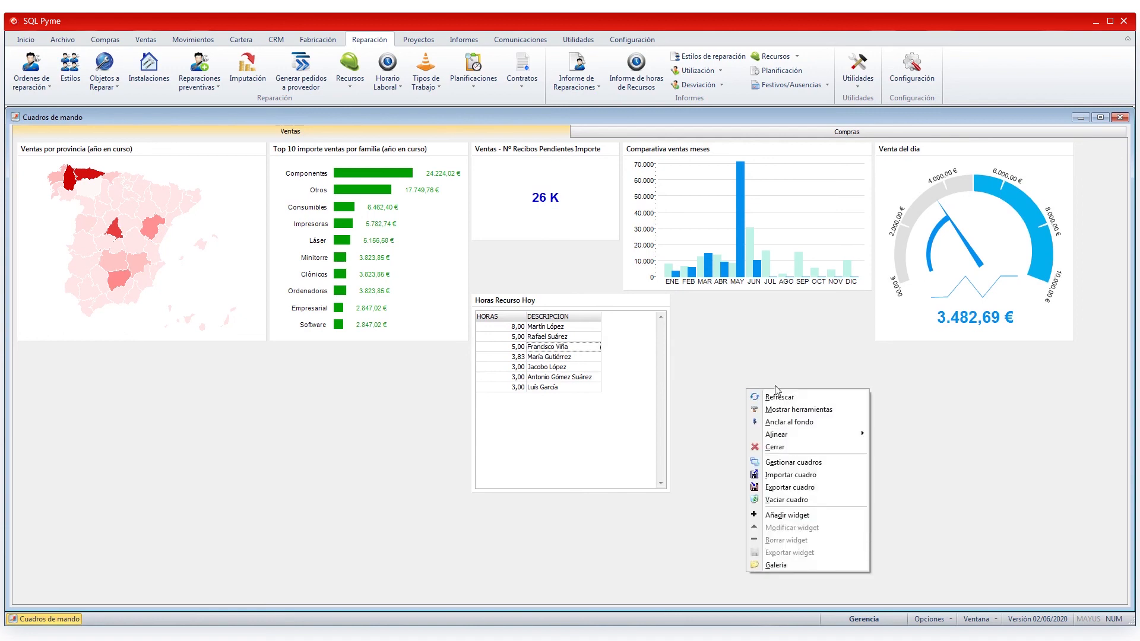
pyautogui.click(775, 565)
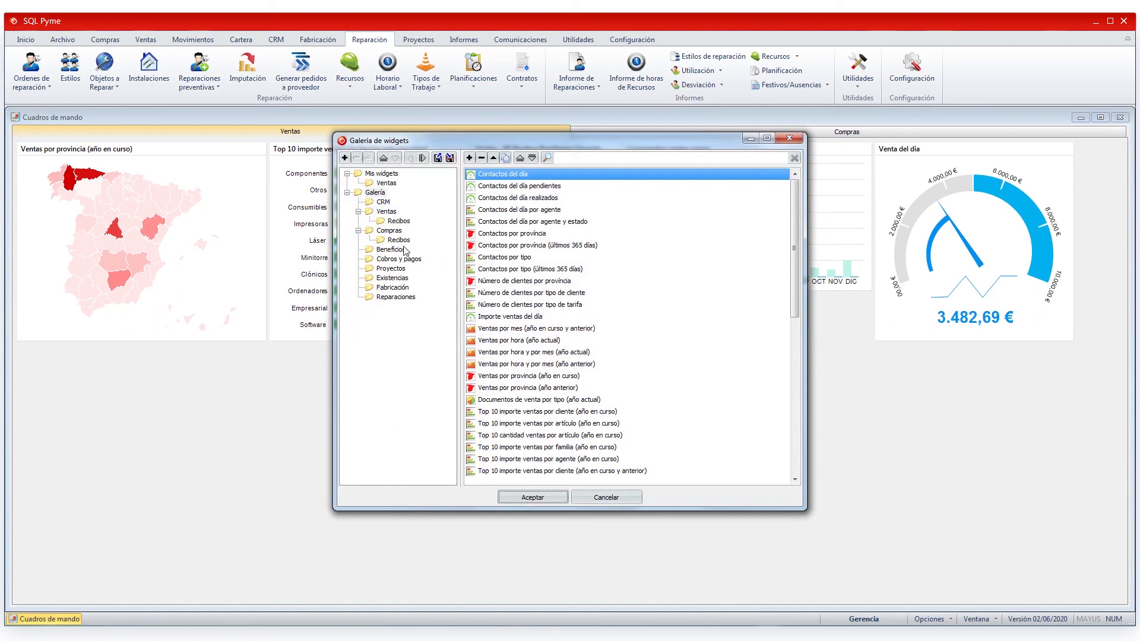
pyautogui.click(469, 158)
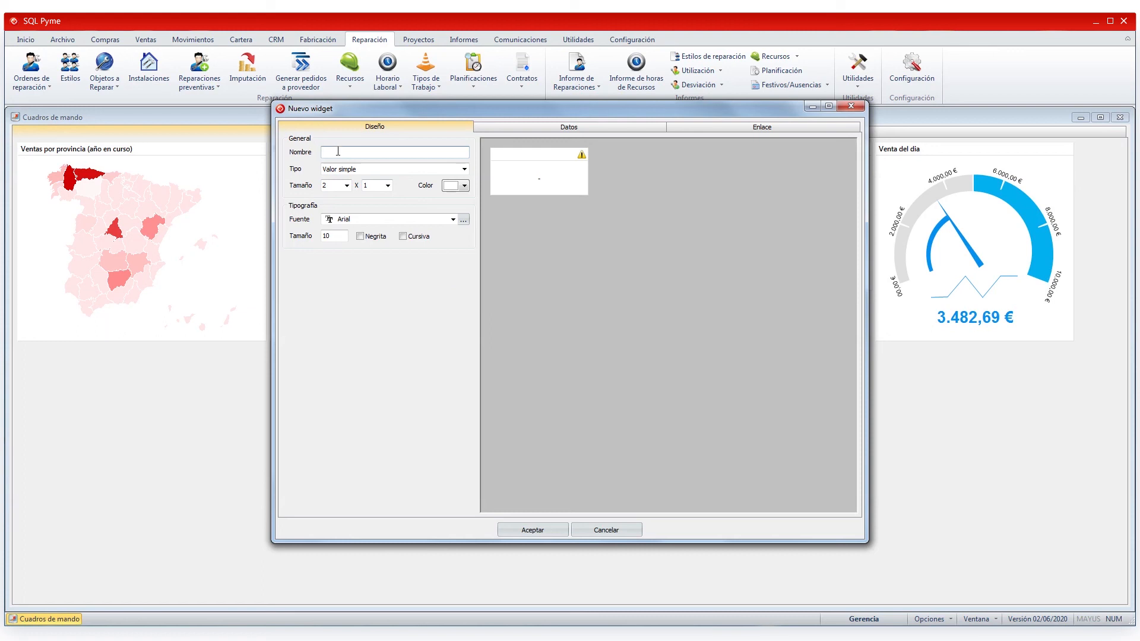
pyautogui.write('Unidades pendientes de servir')
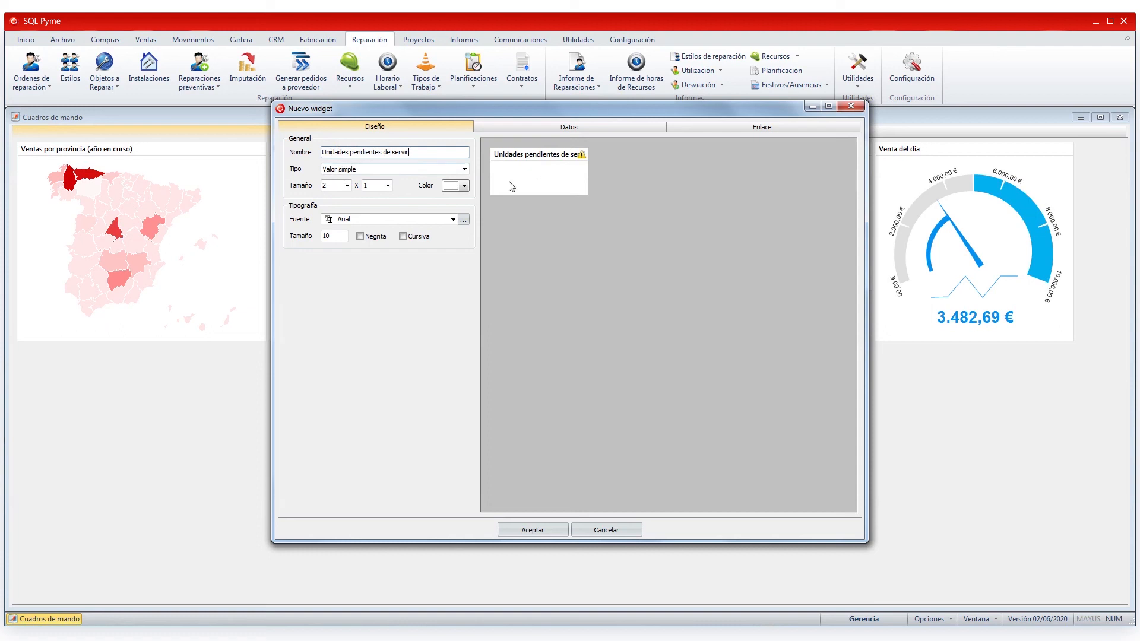
pyautogui.click(466, 171)
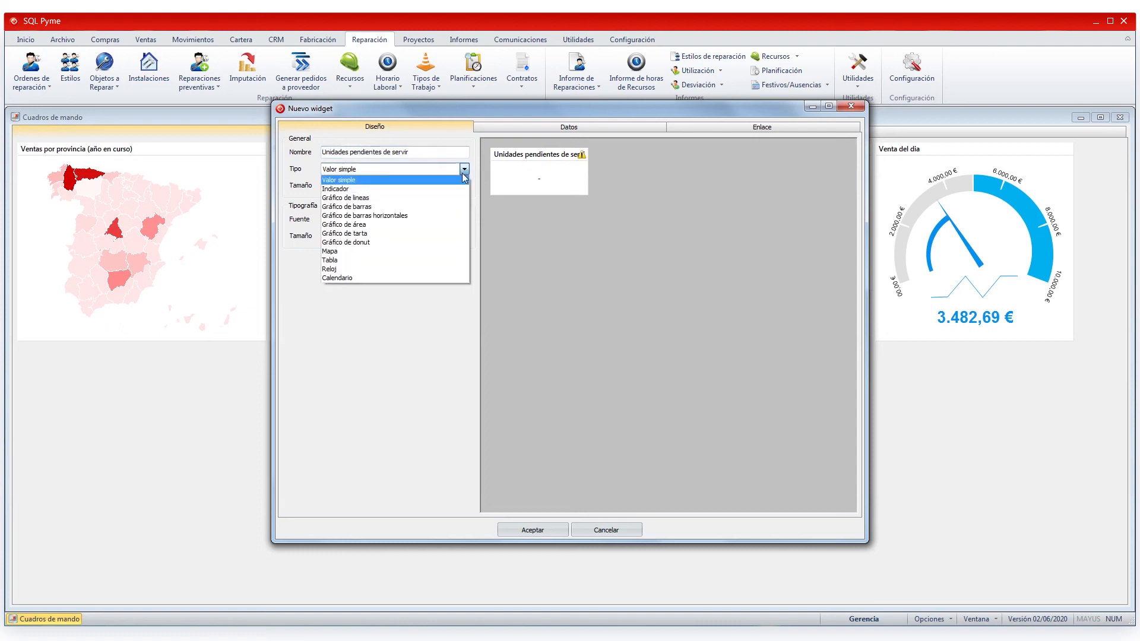
pyautogui.click(388, 181)
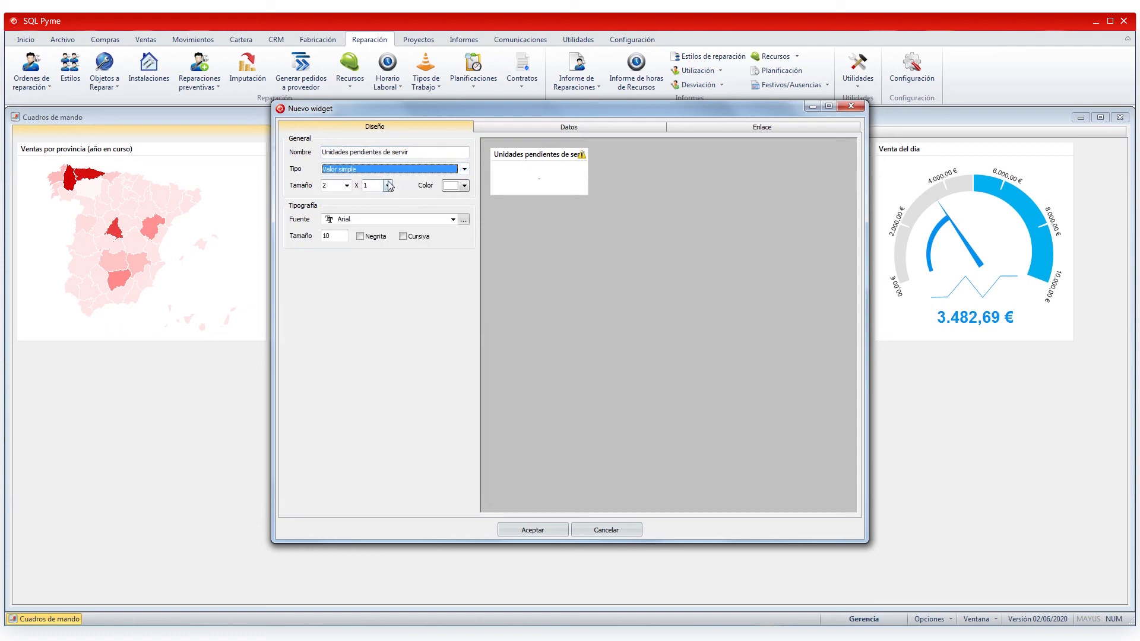
# - Paste the prepared SQL into Datos and run it, returning 48 Artículos
pyautogui.click(523, 129)
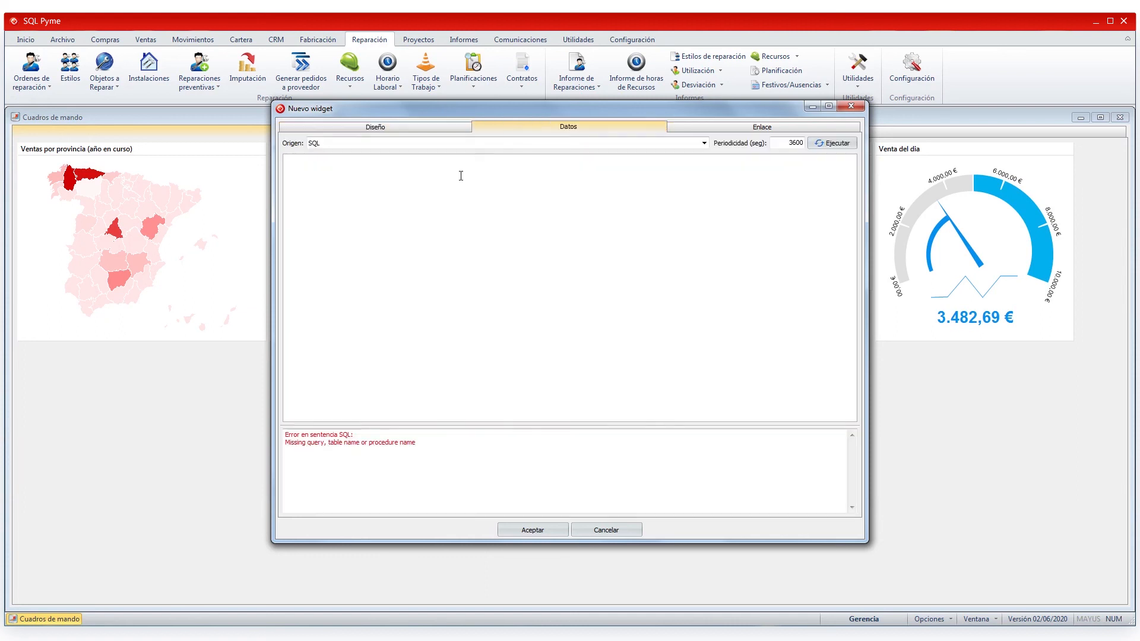
pyautogui.rightClick(422, 187)
pyautogui.click(452, 248)
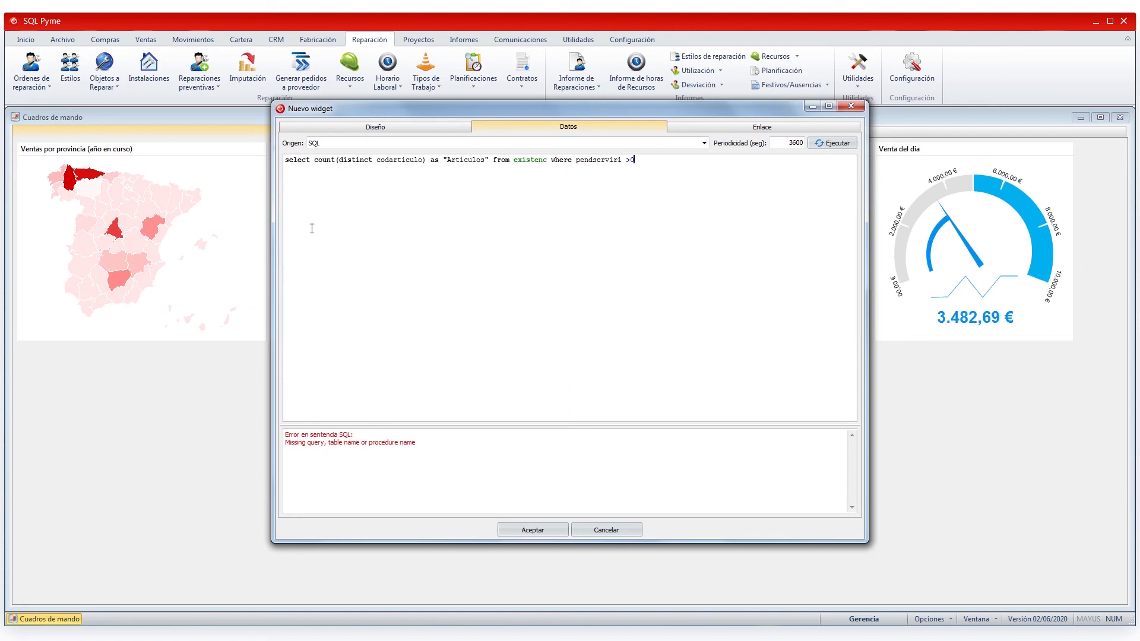
pyautogui.click(844, 146)
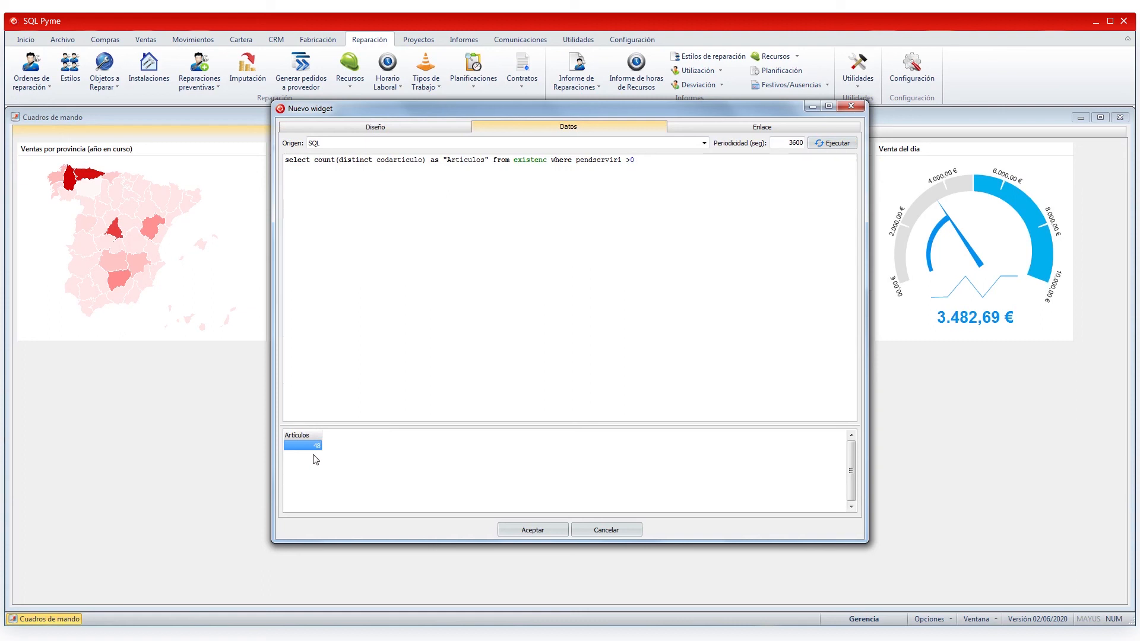
# - Link the widget to the Existencias - Artículos pendientes de servir view
pyautogui.click(726, 127)
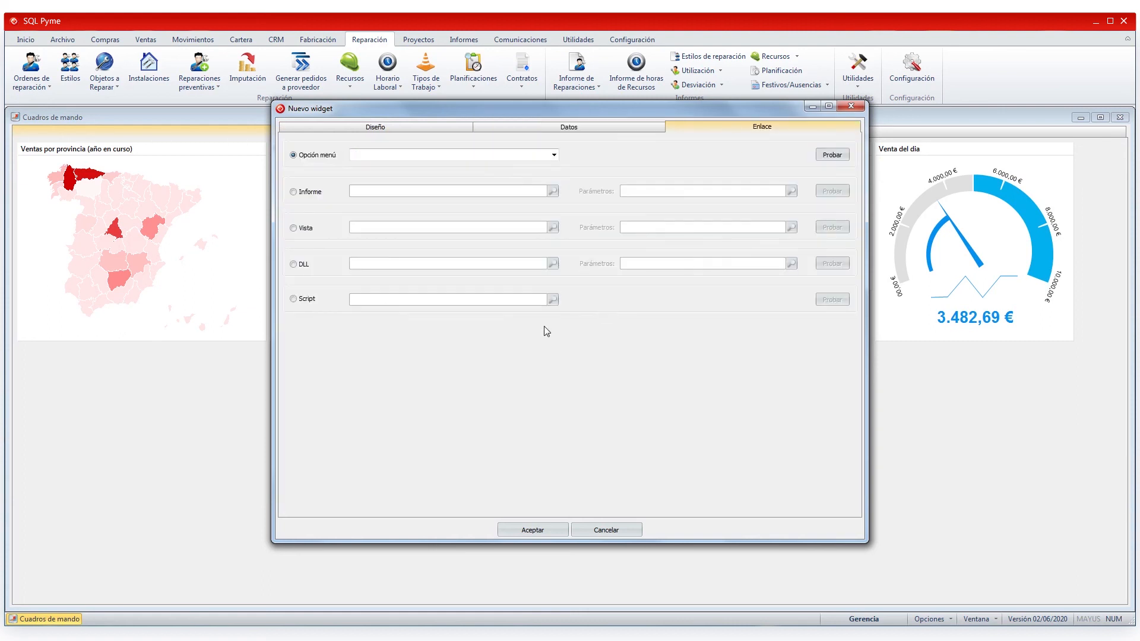
pyautogui.click(293, 229)
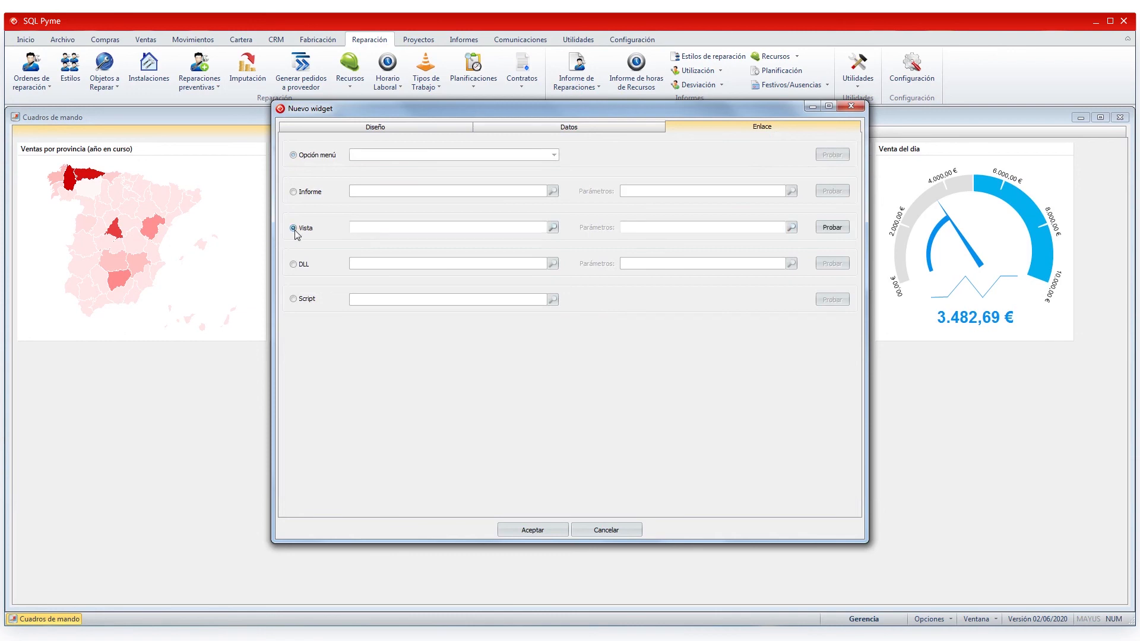
pyautogui.click(552, 227)
pyautogui.write('existem')
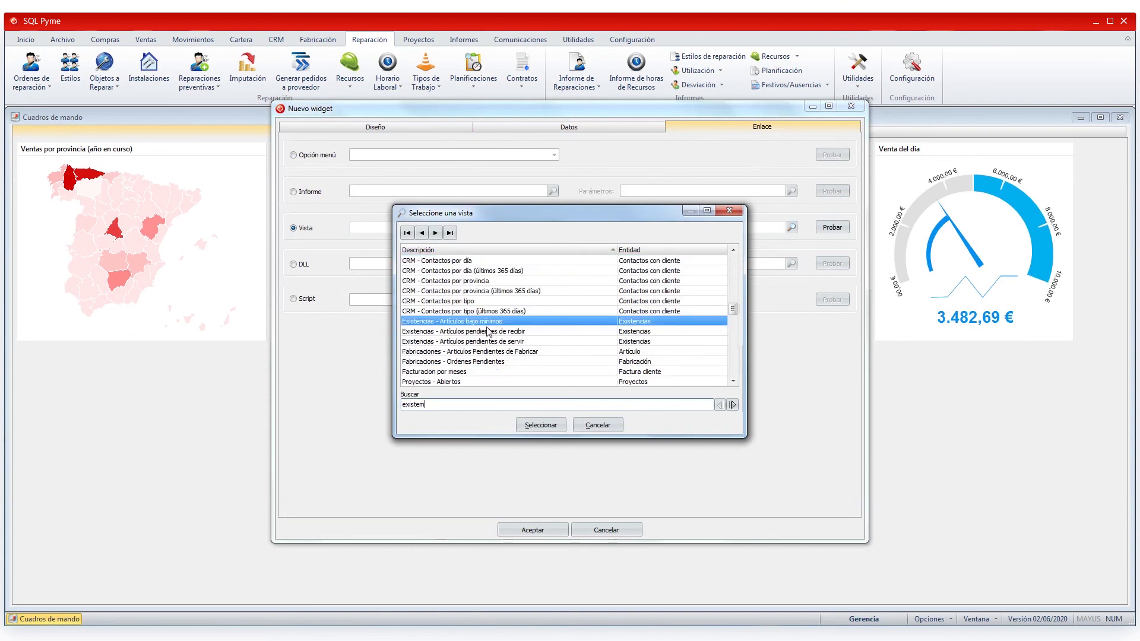
pyautogui.click(475, 342)
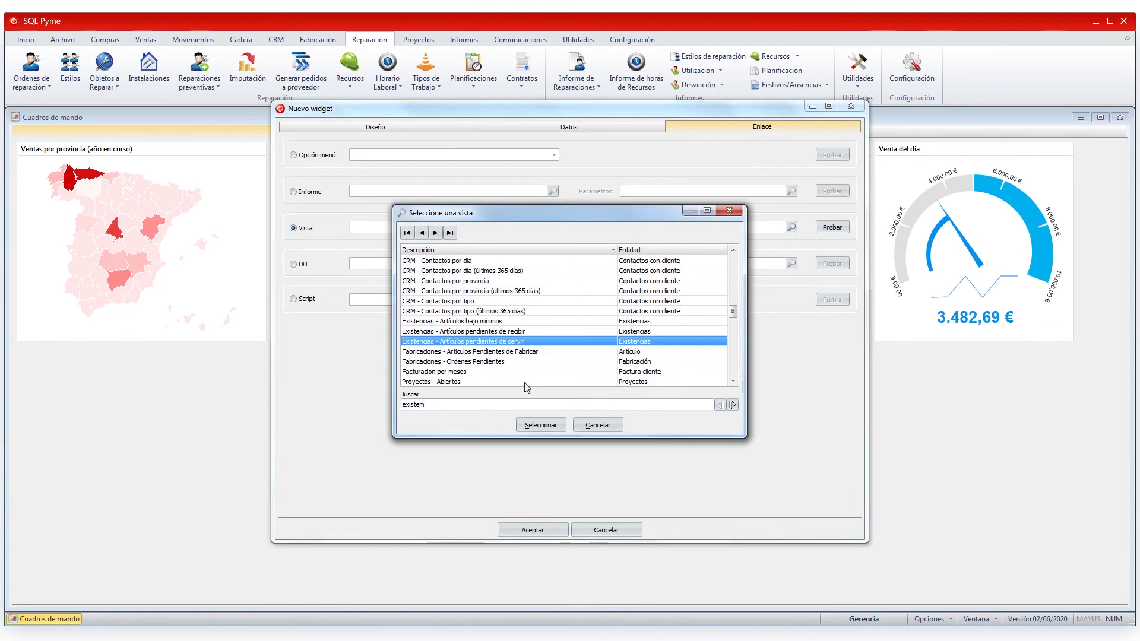
pyautogui.click(541, 425)
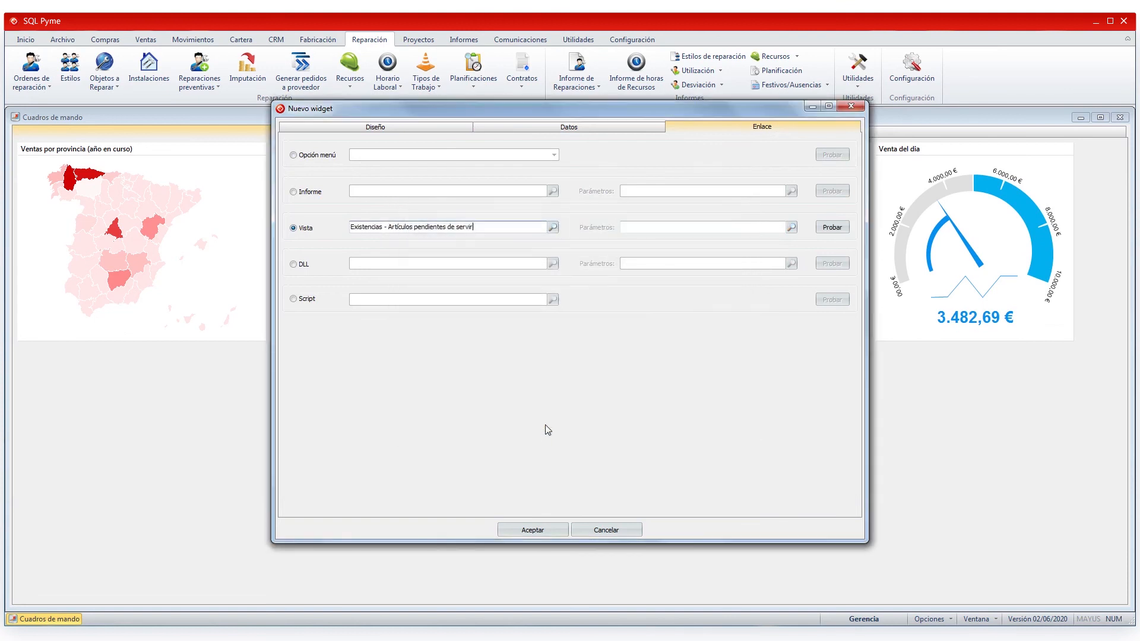
pyautogui.click(456, 129)
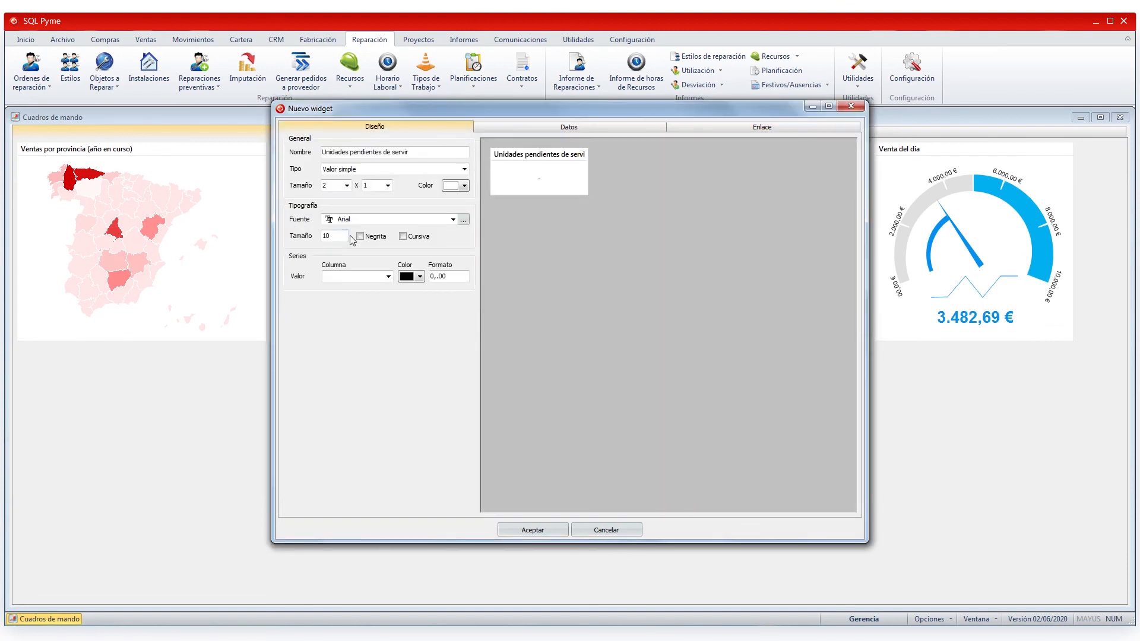
# - Show the Artículos column in blue with format 0 at size 20, then save the widget
pyautogui.click(388, 276)
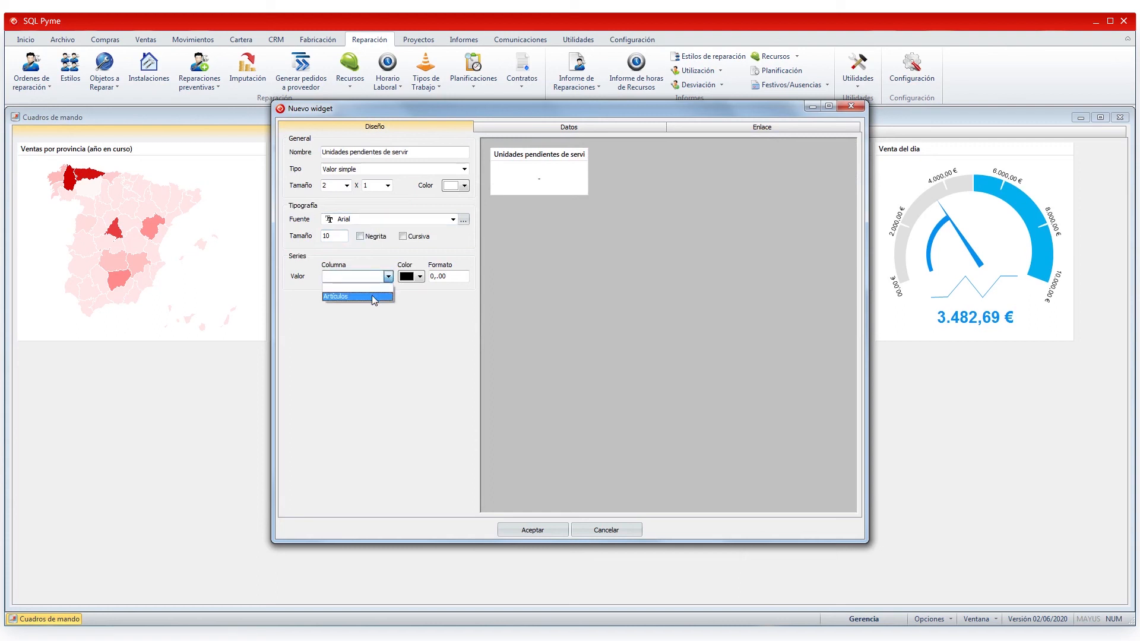
pyautogui.click(372, 296)
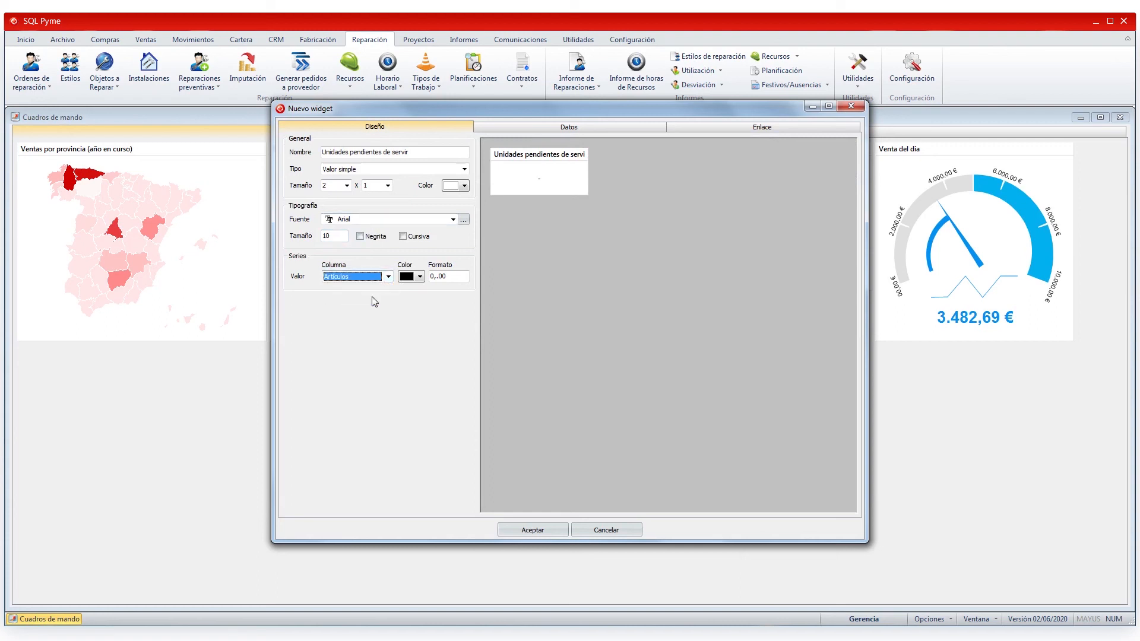
pyautogui.click(419, 276)
pyautogui.click(453, 319)
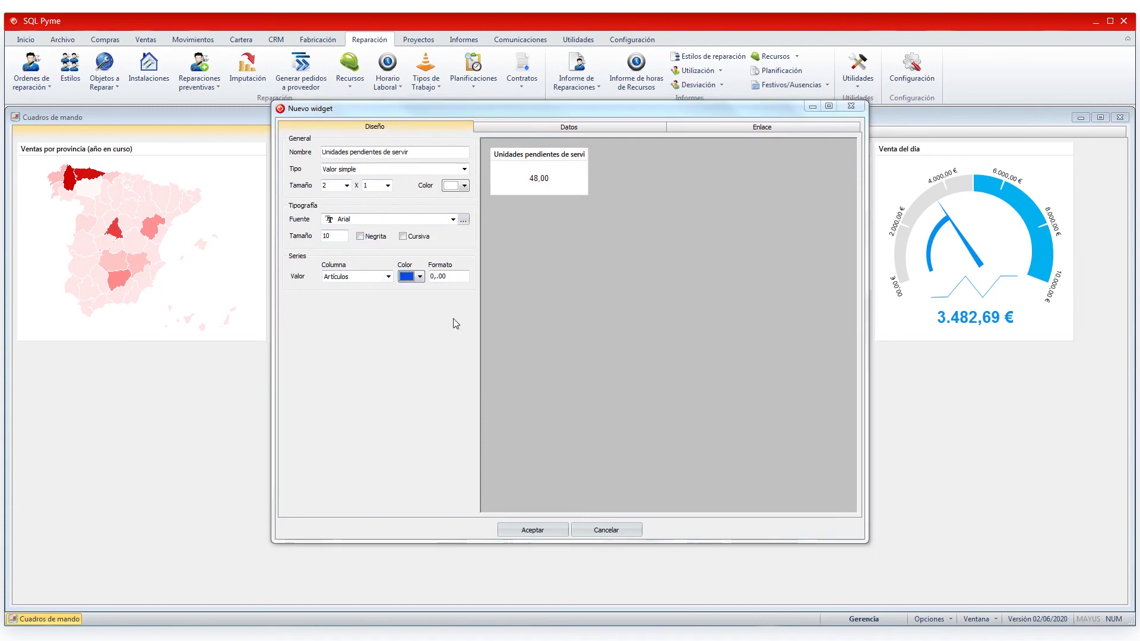
pyautogui.click(429, 280)
pyautogui.write('0')
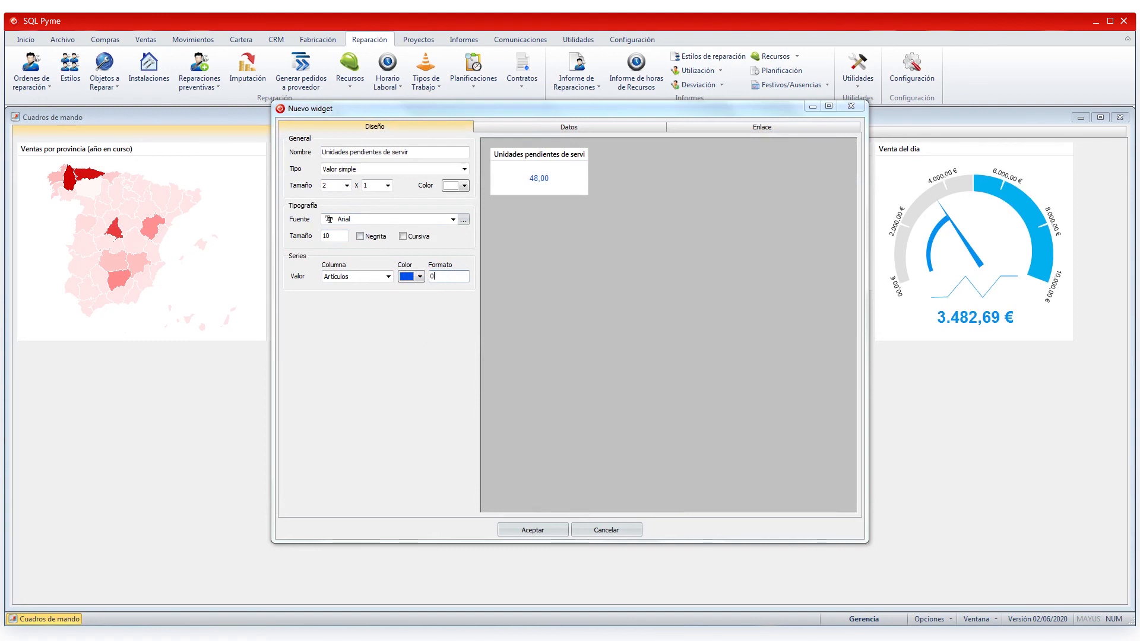
pyautogui.doubleClick(328, 235)
pyautogui.write('20')
pyautogui.click(533, 530)
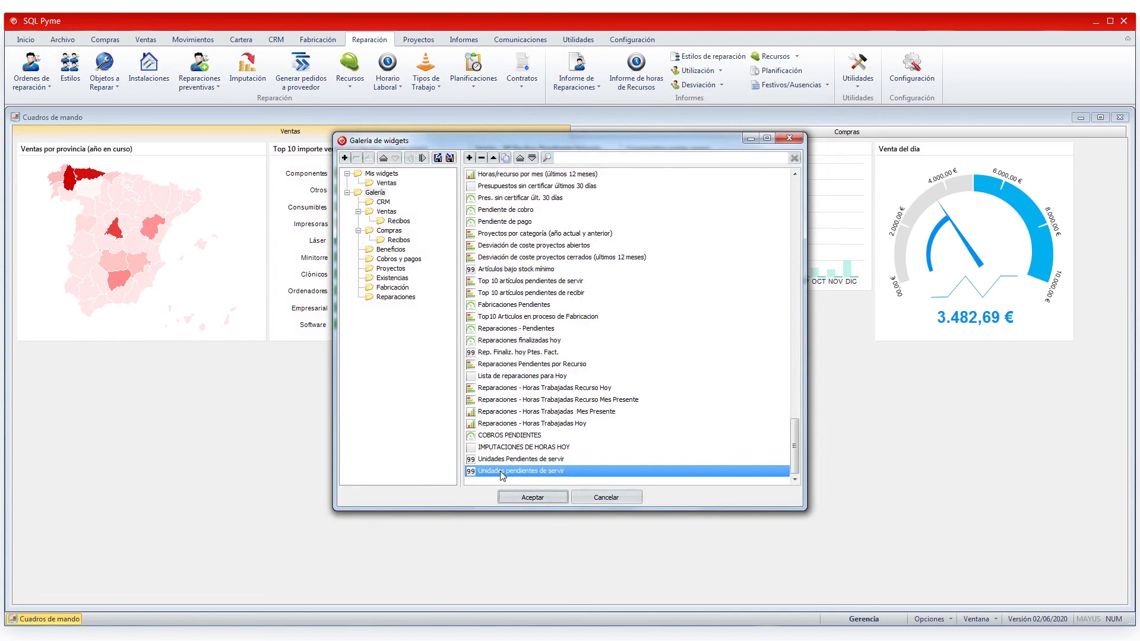
# - Add the Unidades pendientes de servir widget (48) to the Ventas dashboard and close Cuadros de mando
pyautogui.doubleClick(502, 472)
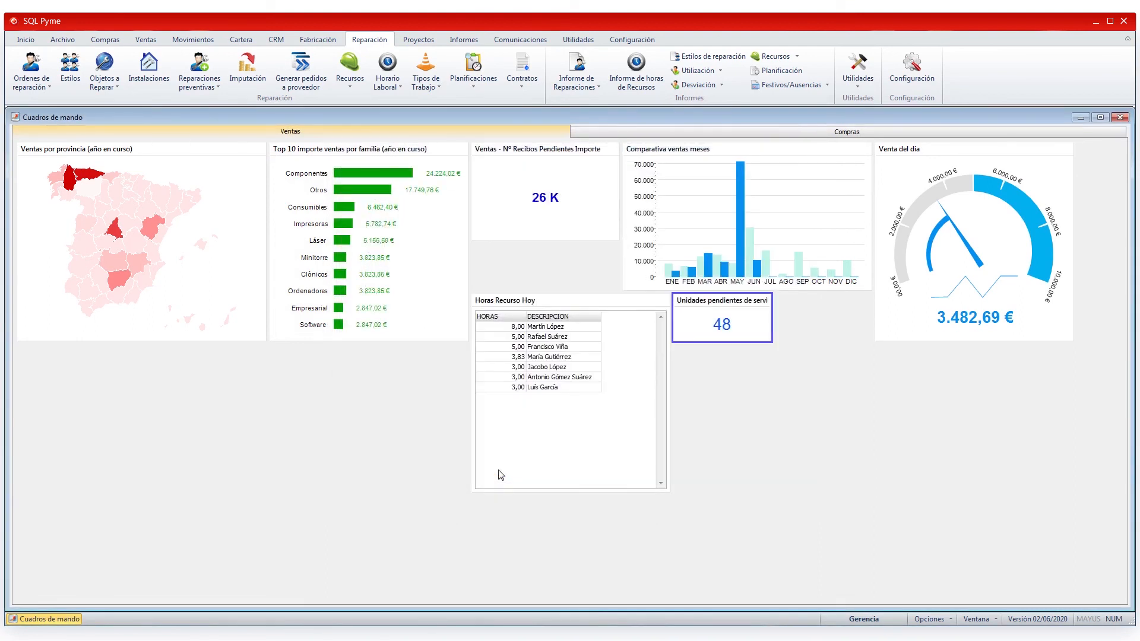
pyautogui.click(1125, 118)
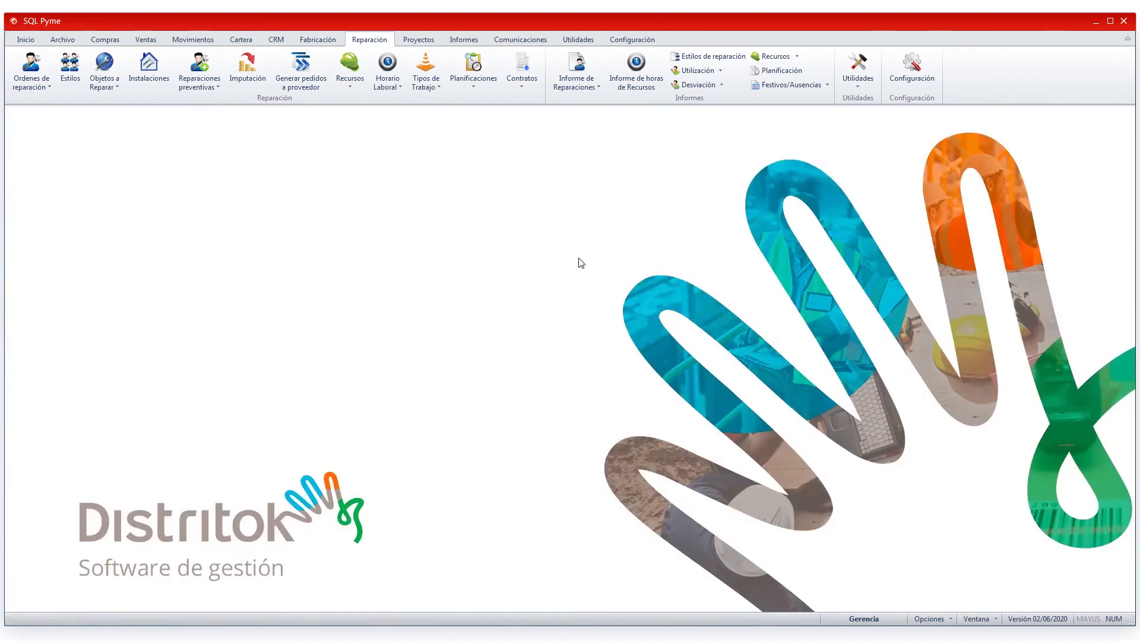